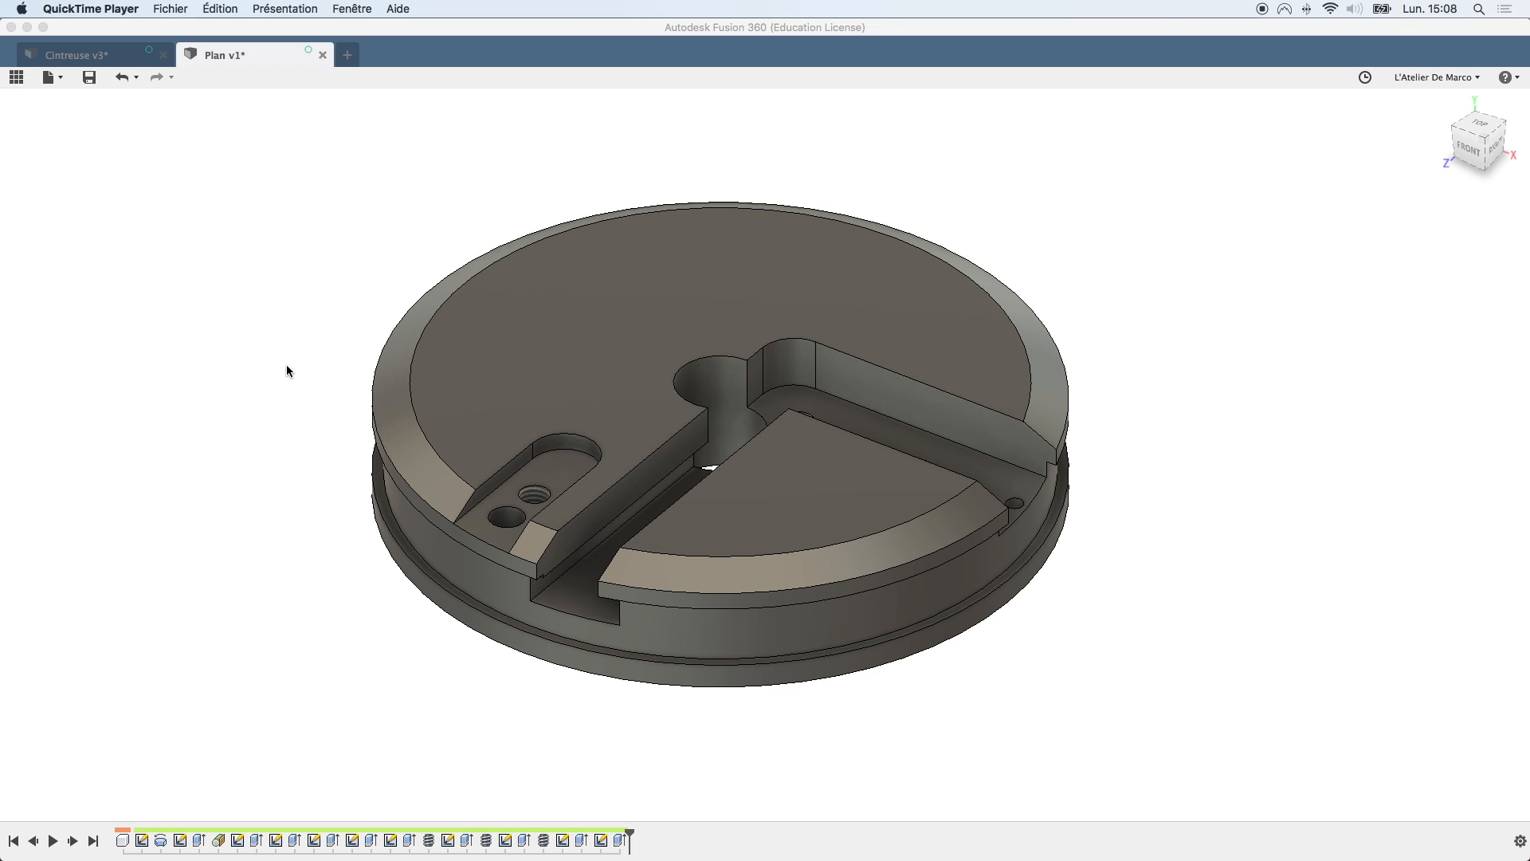
# Switch to Safari to examine the photo of the Gressel HB20 bender, and return to Fusion 360
pyautogui.press('super+Tab')
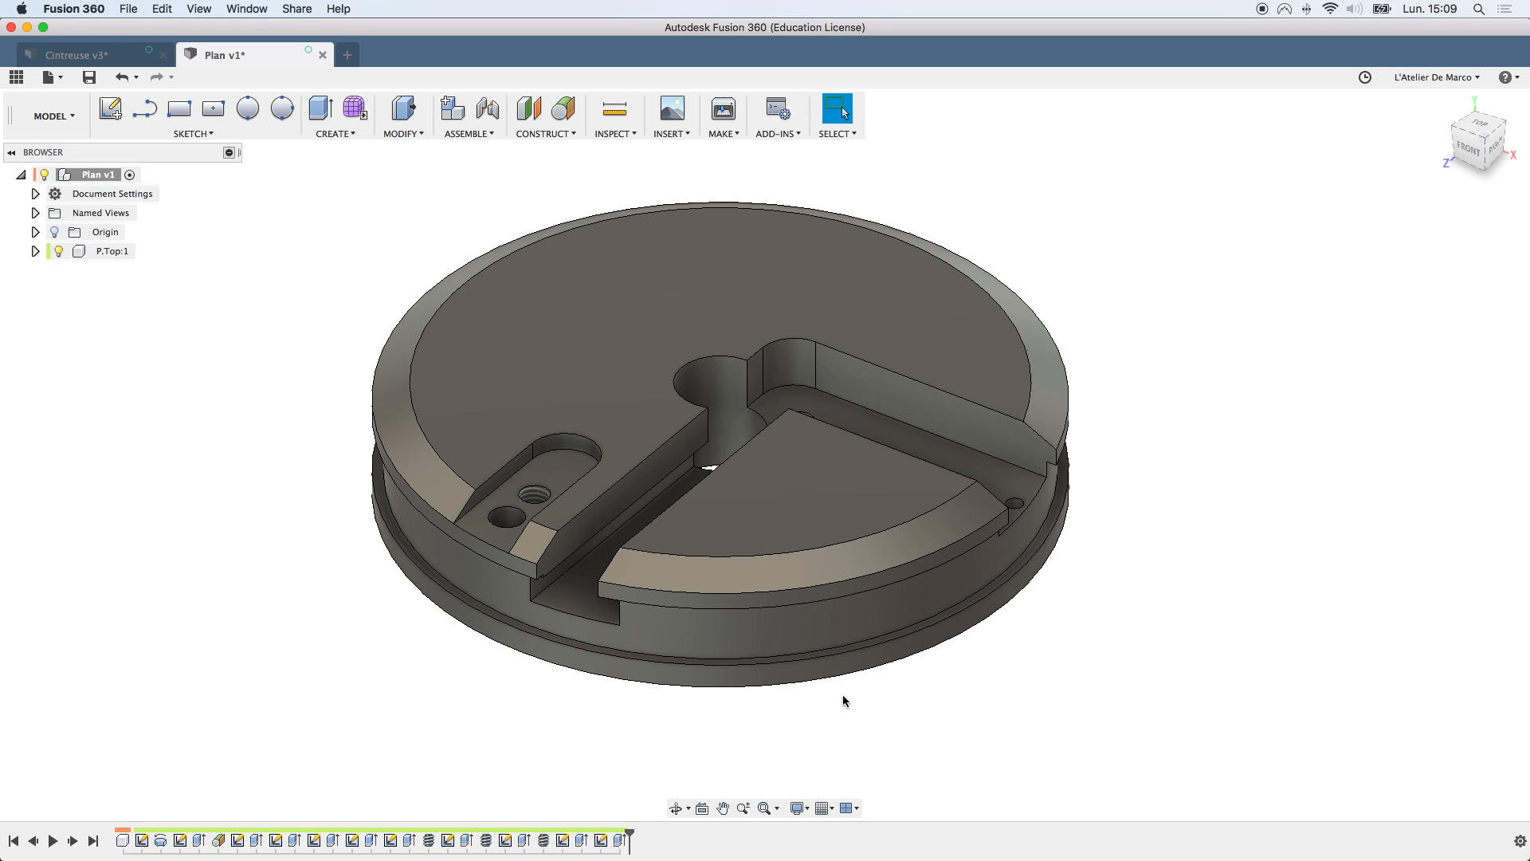
pyautogui.press('super+Tab')
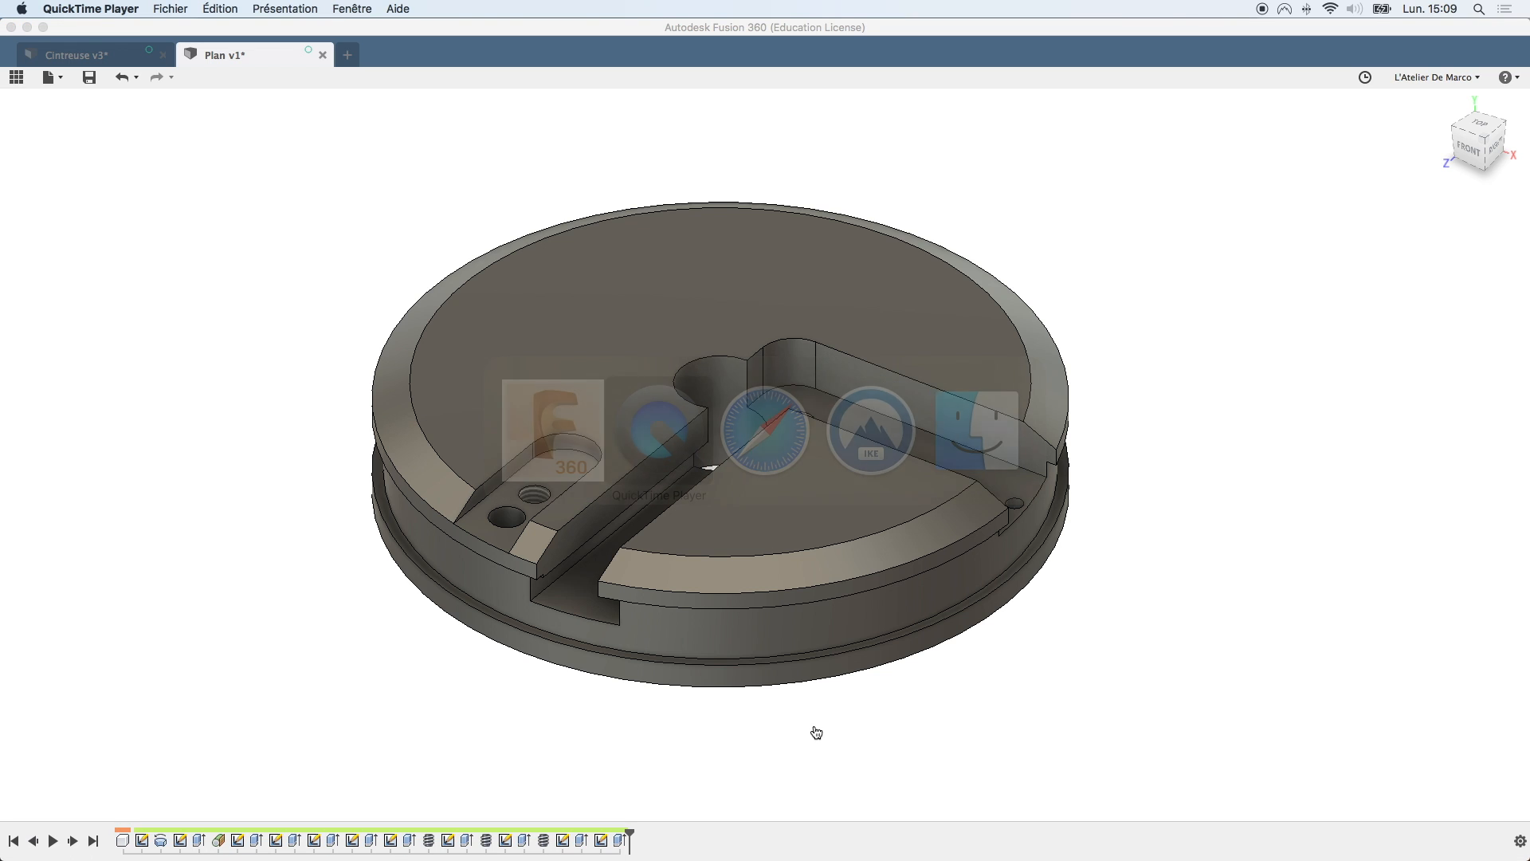
pyautogui.press('super+Tab')
pyautogui.press('super+Tab')
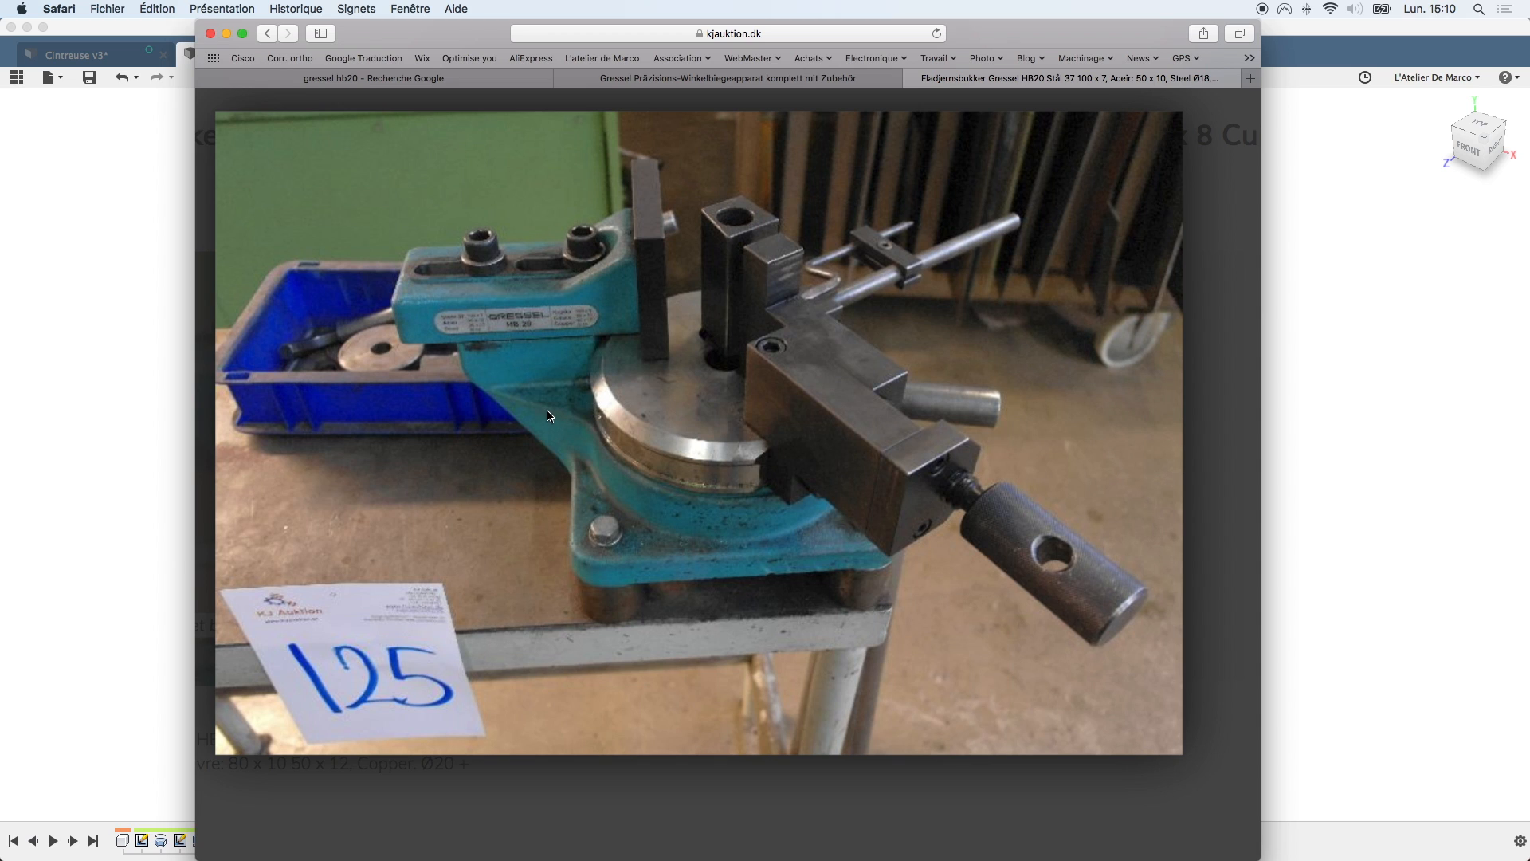
pyautogui.press('super+Tab')
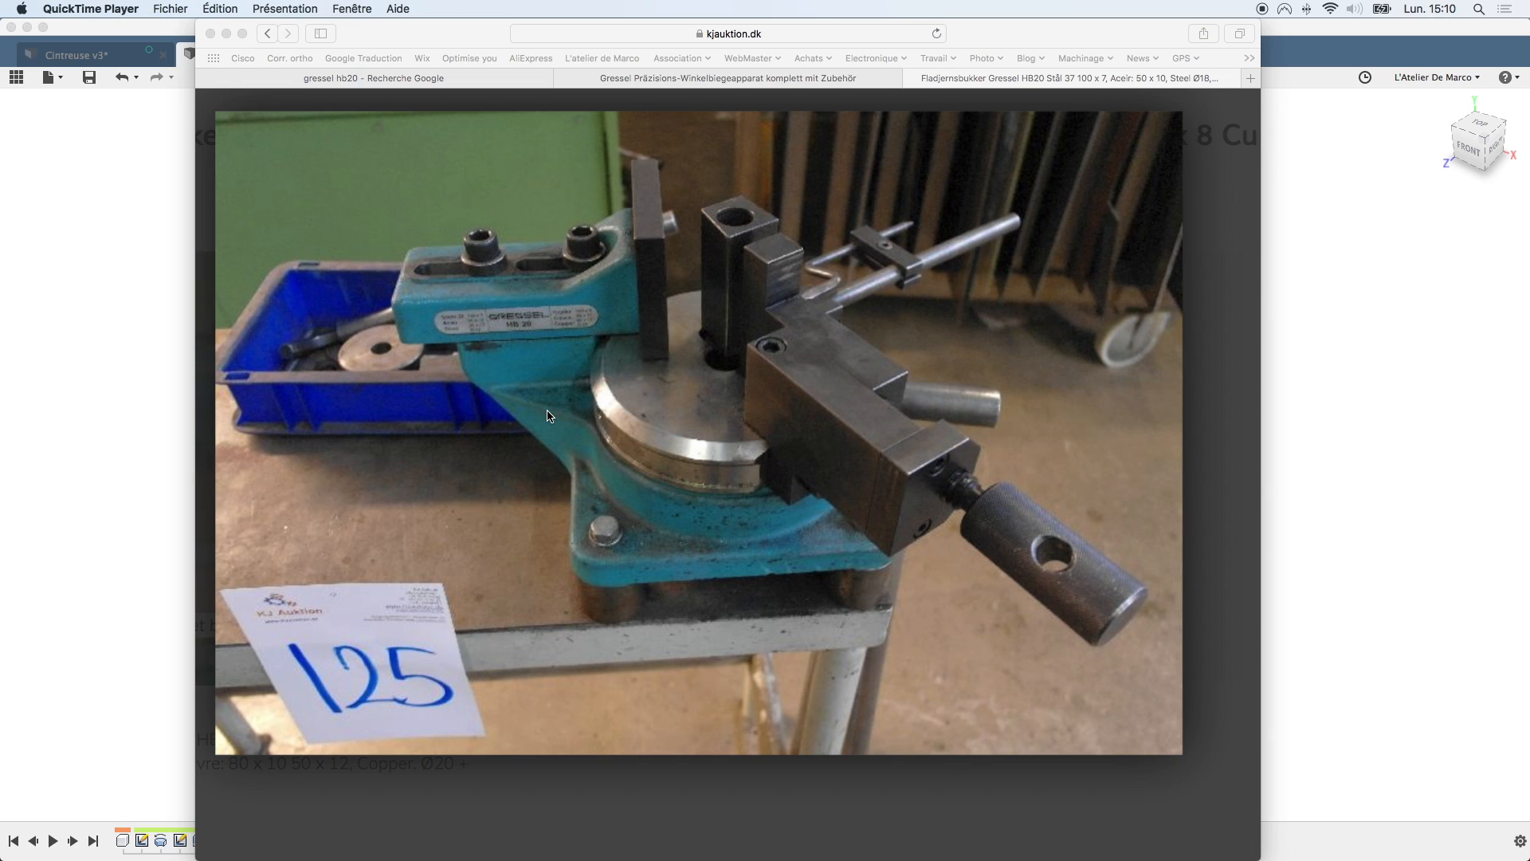
pyautogui.press('super+Tab')
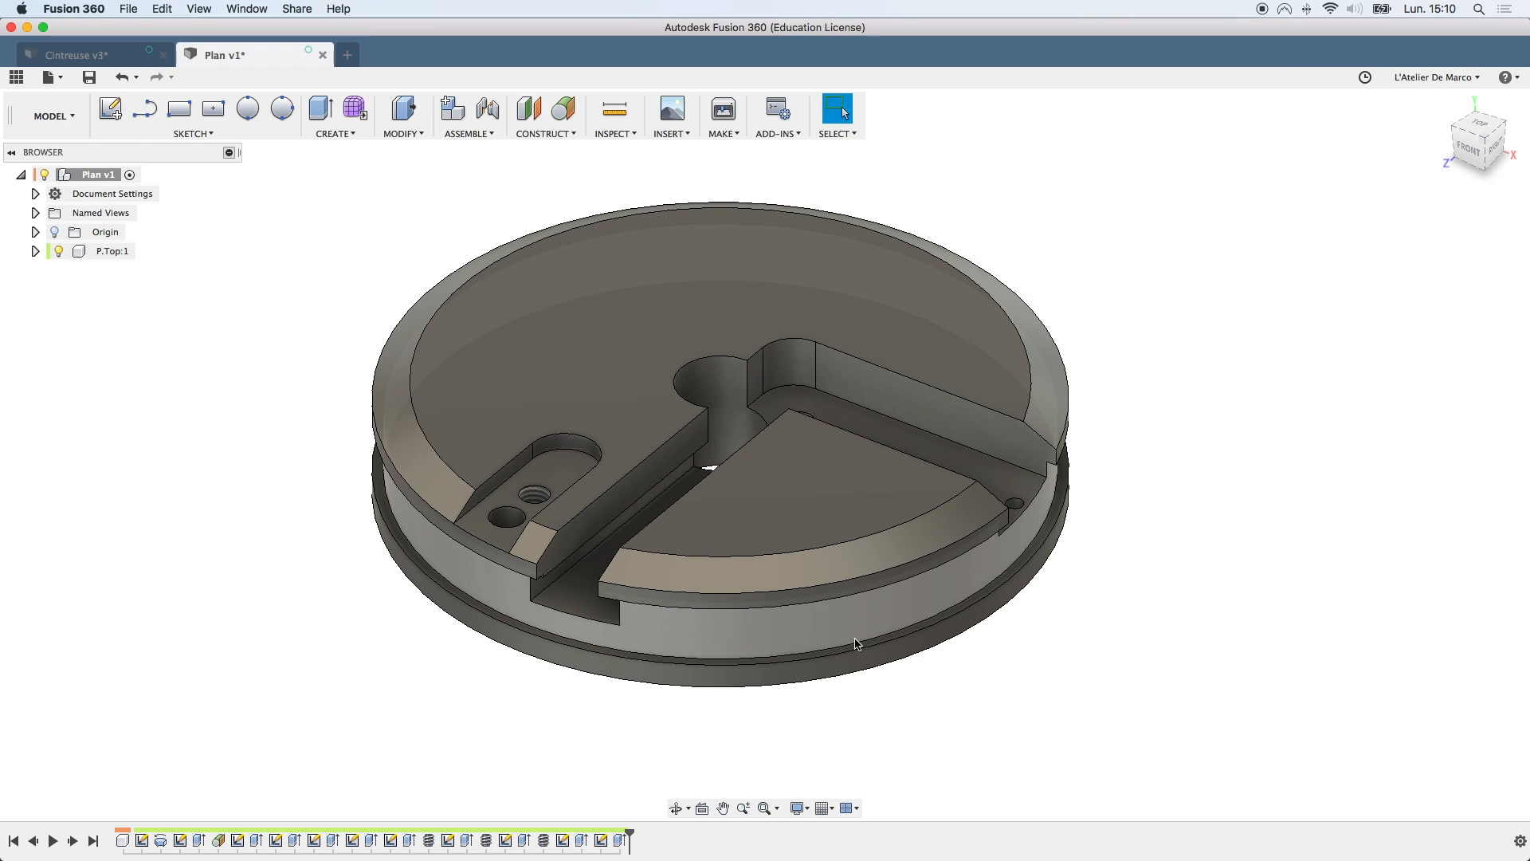
# Create a new component under Plan v1 and name it Base
pyautogui.scroll(-5, 963, 681)
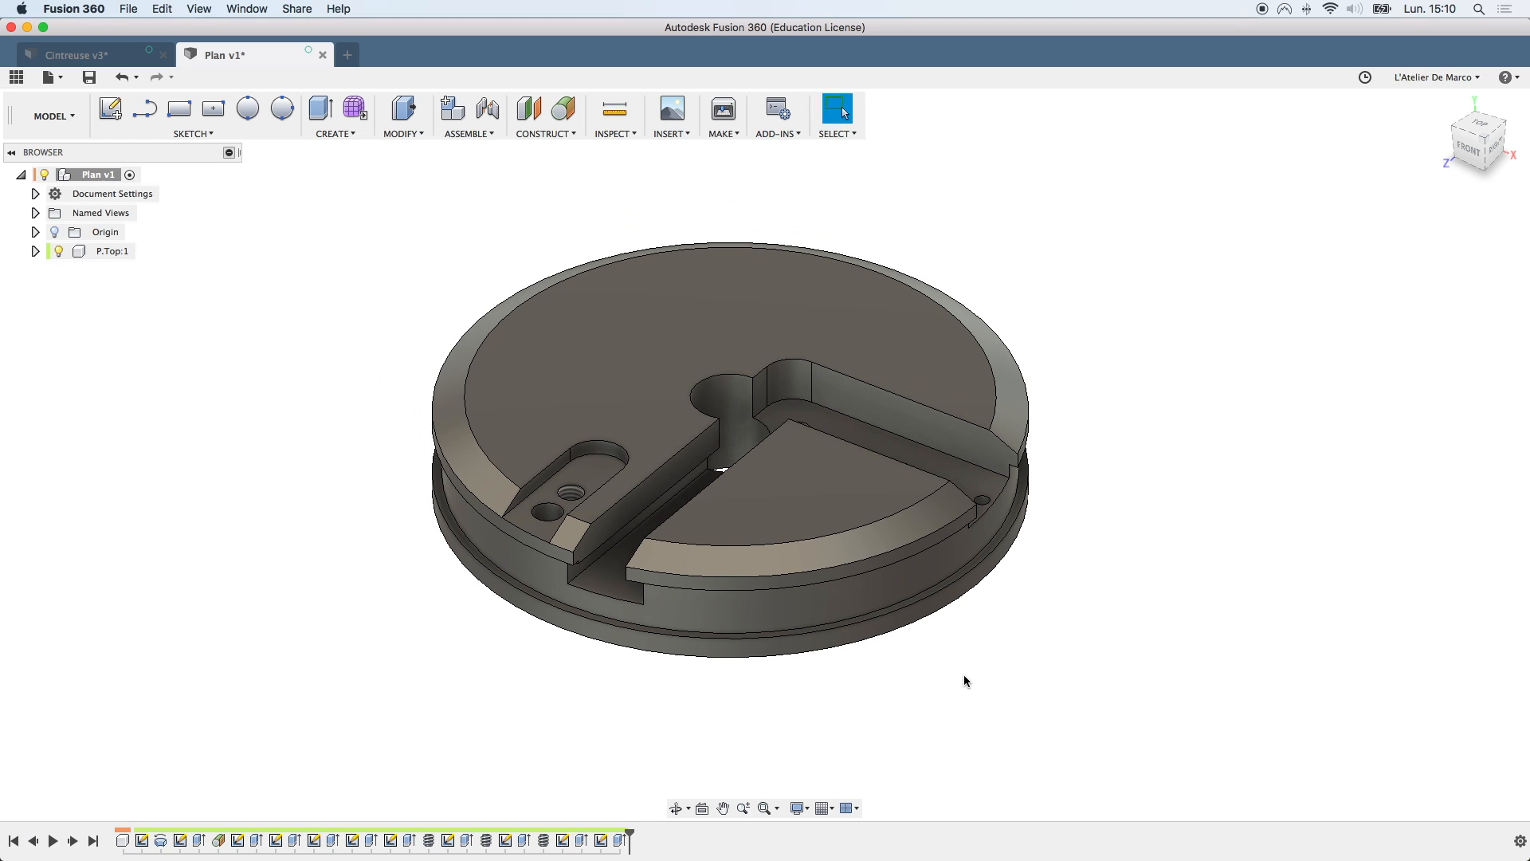
pyautogui.scroll(-1, 962, 675)
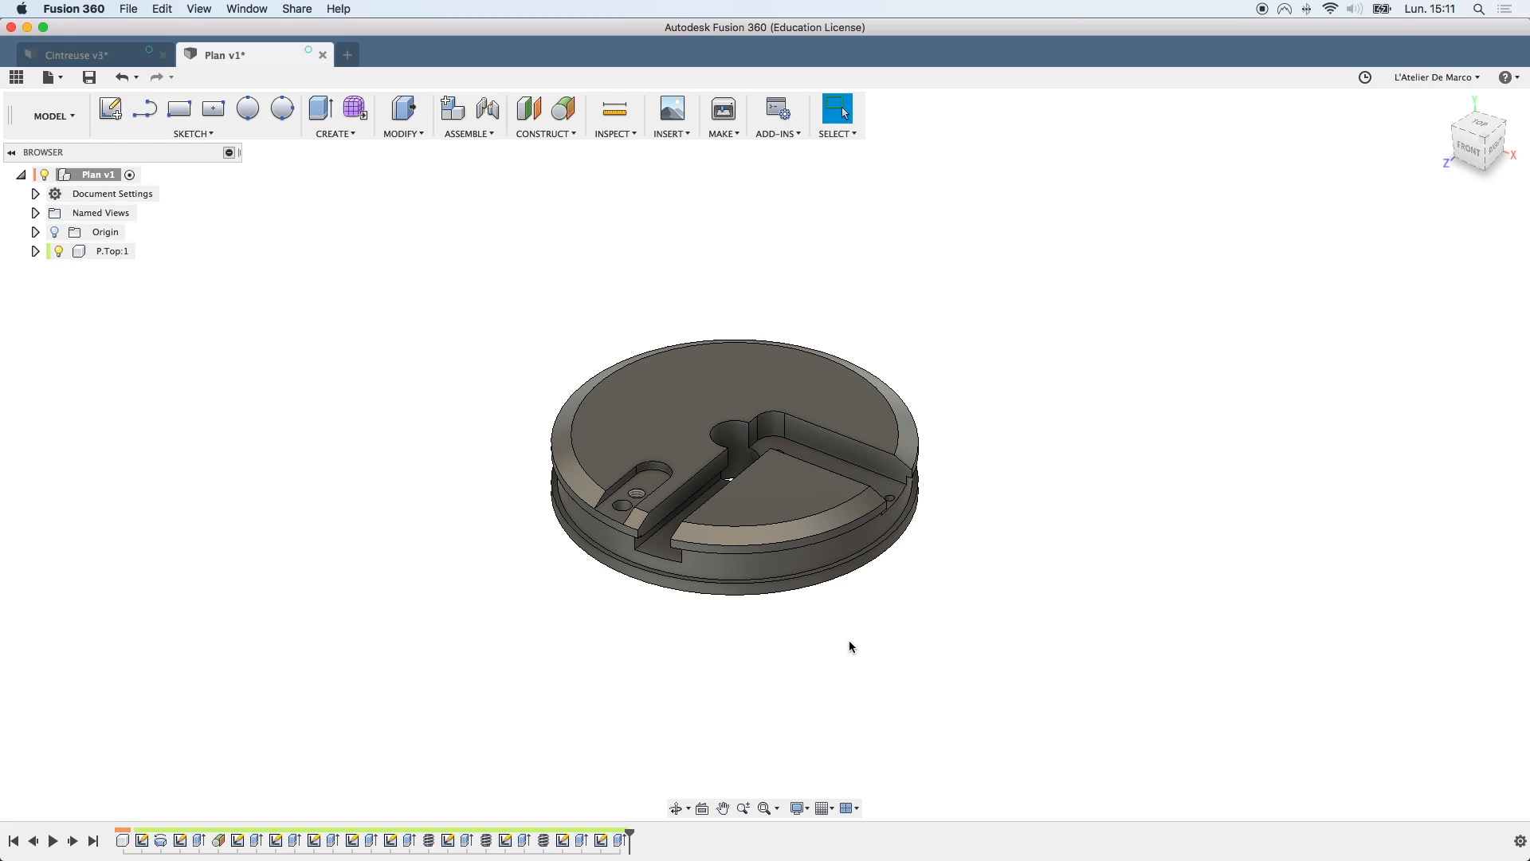
pyautogui.keyDown('shift'); pyautogui.scroll(-5, 849, 640); pyautogui.keyUp('shift')
pyautogui.keyDown('shift'); pyautogui.scroll(4, 849, 639); pyautogui.keyUp('shift')
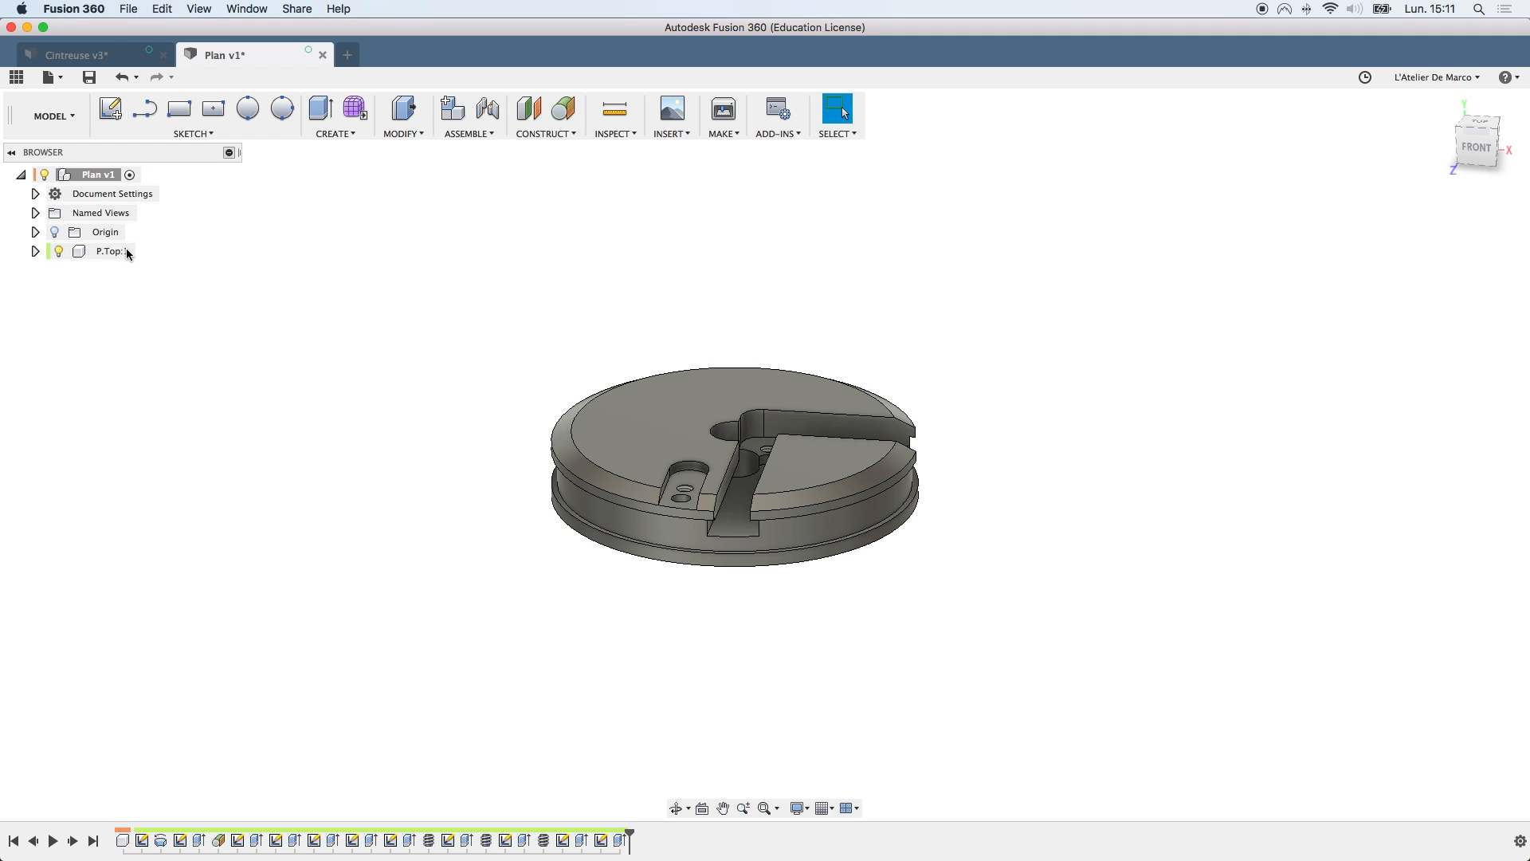
pyautogui.rightClick(92, 177)
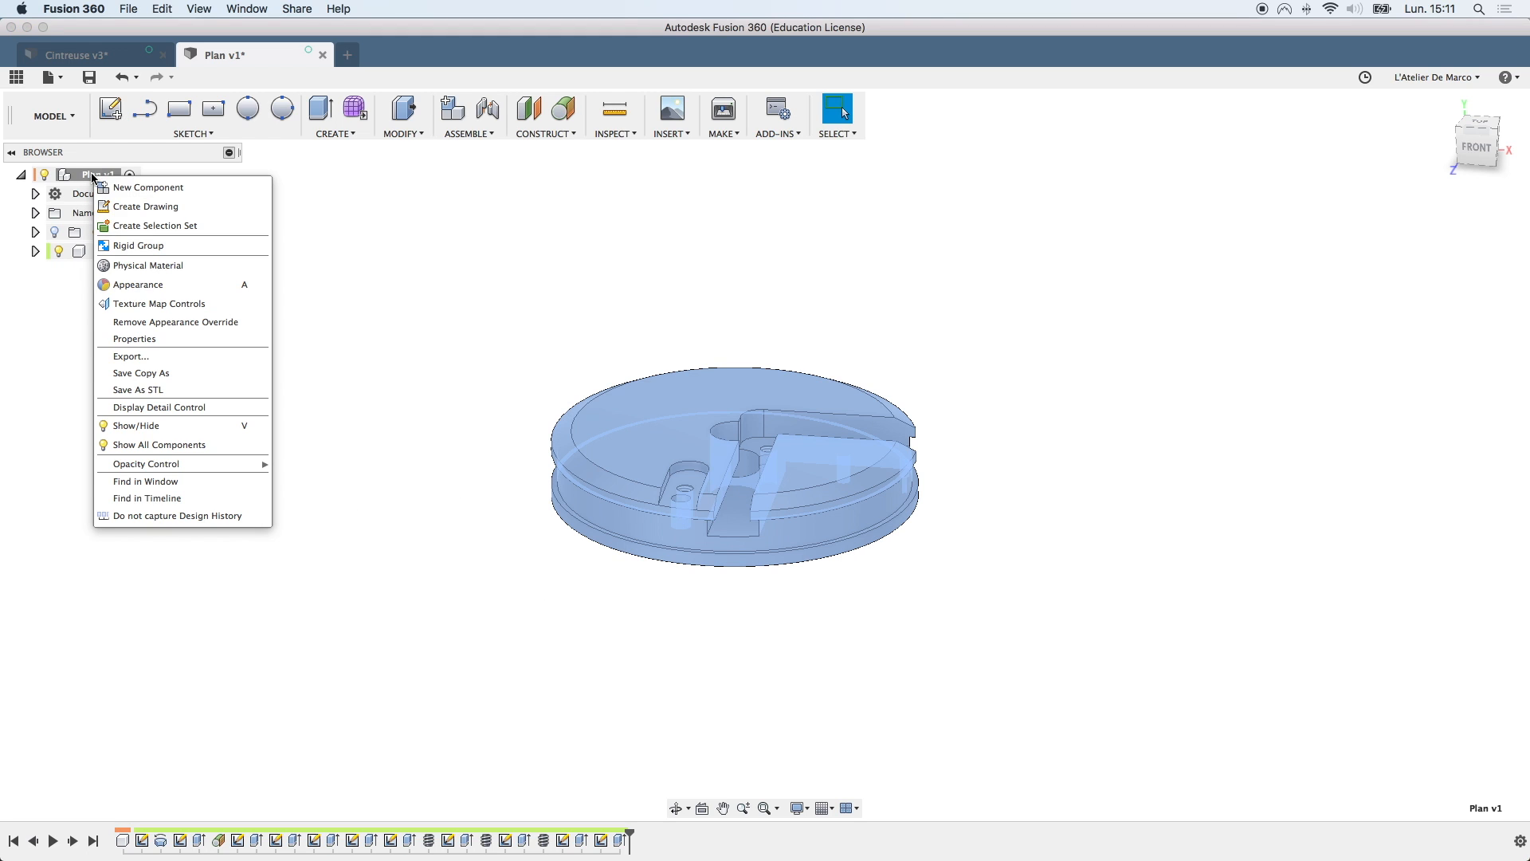
pyautogui.click(140, 188)
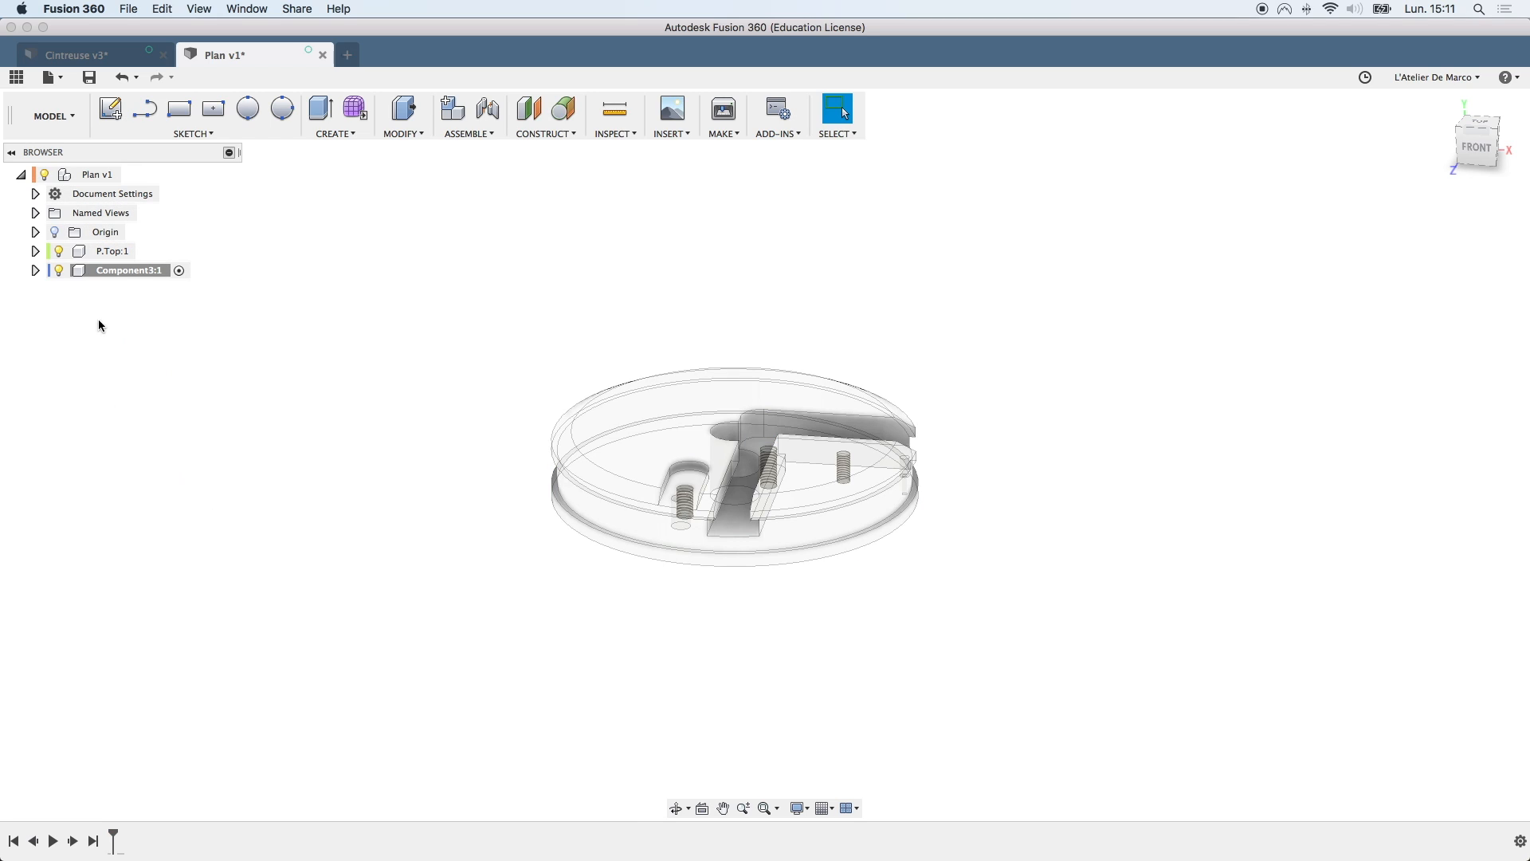
pyautogui.click(131, 270)
pyautogui.write('Base')
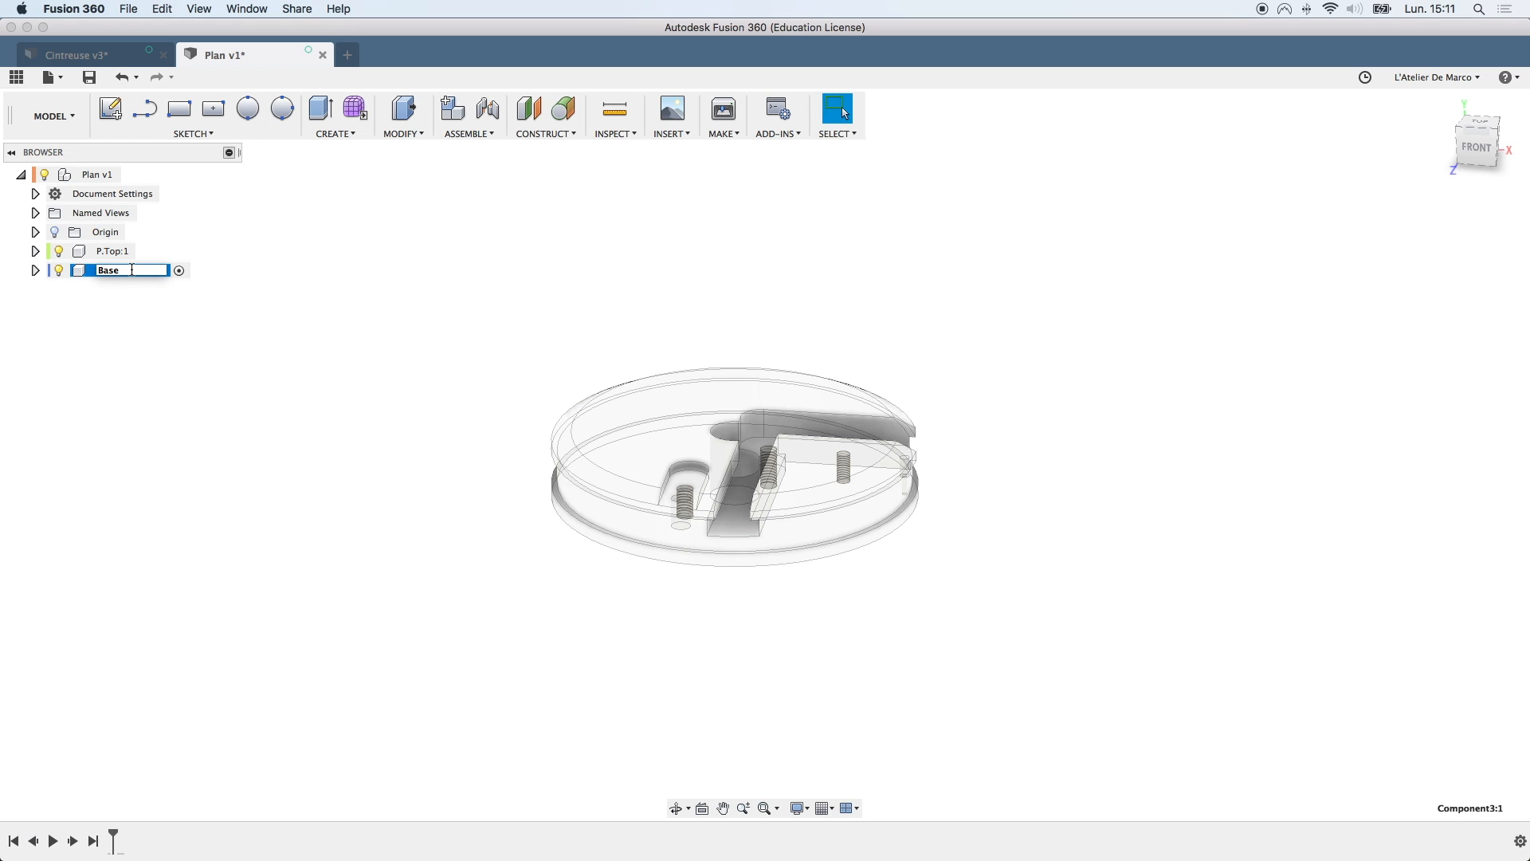
pyautogui.press('Return')
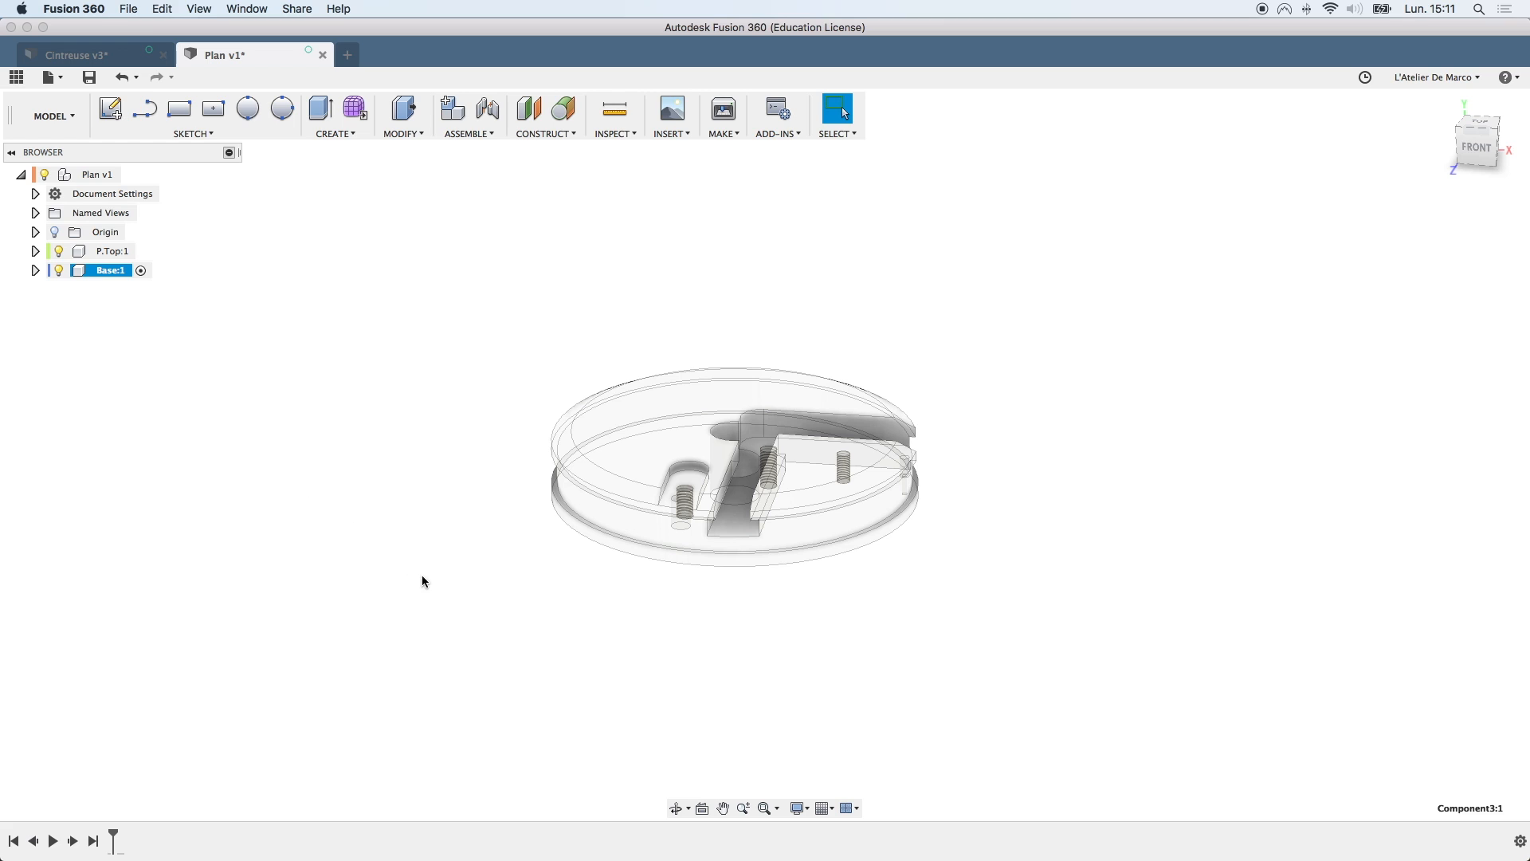
# Sketch a circle on the underside of the top plate, centred on its central hole and matching the plate's outer edge
pyautogui.keyDown('shift'); pyautogui.scroll(-10, 442, 611); pyautogui.keyUp('shift')
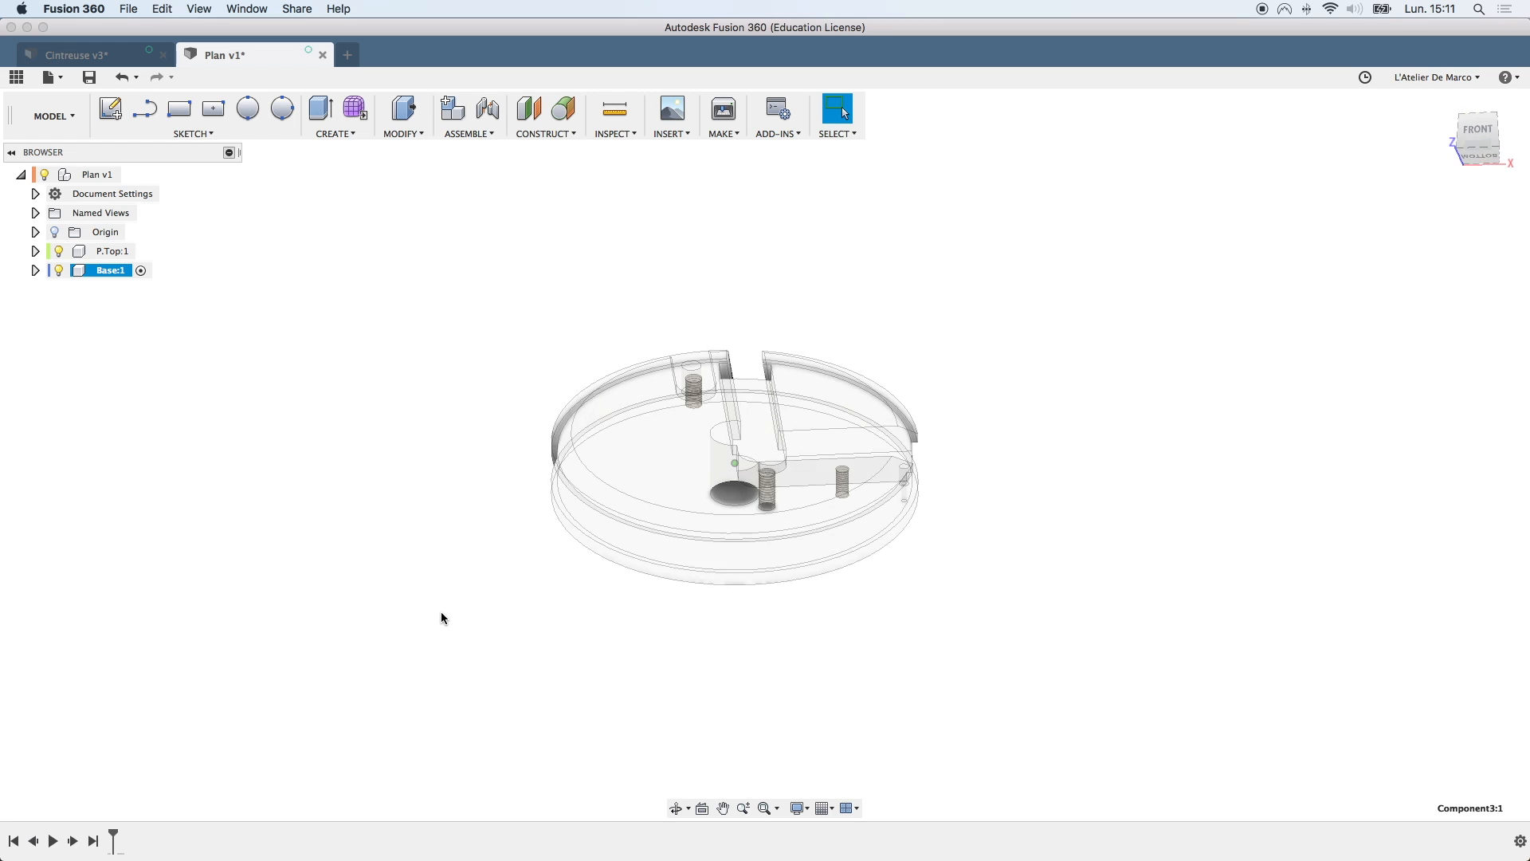
pyautogui.keyDown('shift'); pyautogui.scroll(2, 442, 610); pyautogui.keyUp('shift')
pyautogui.keyDown('shift'); pyautogui.scroll(1, 441, 610); pyautogui.keyUp('shift')
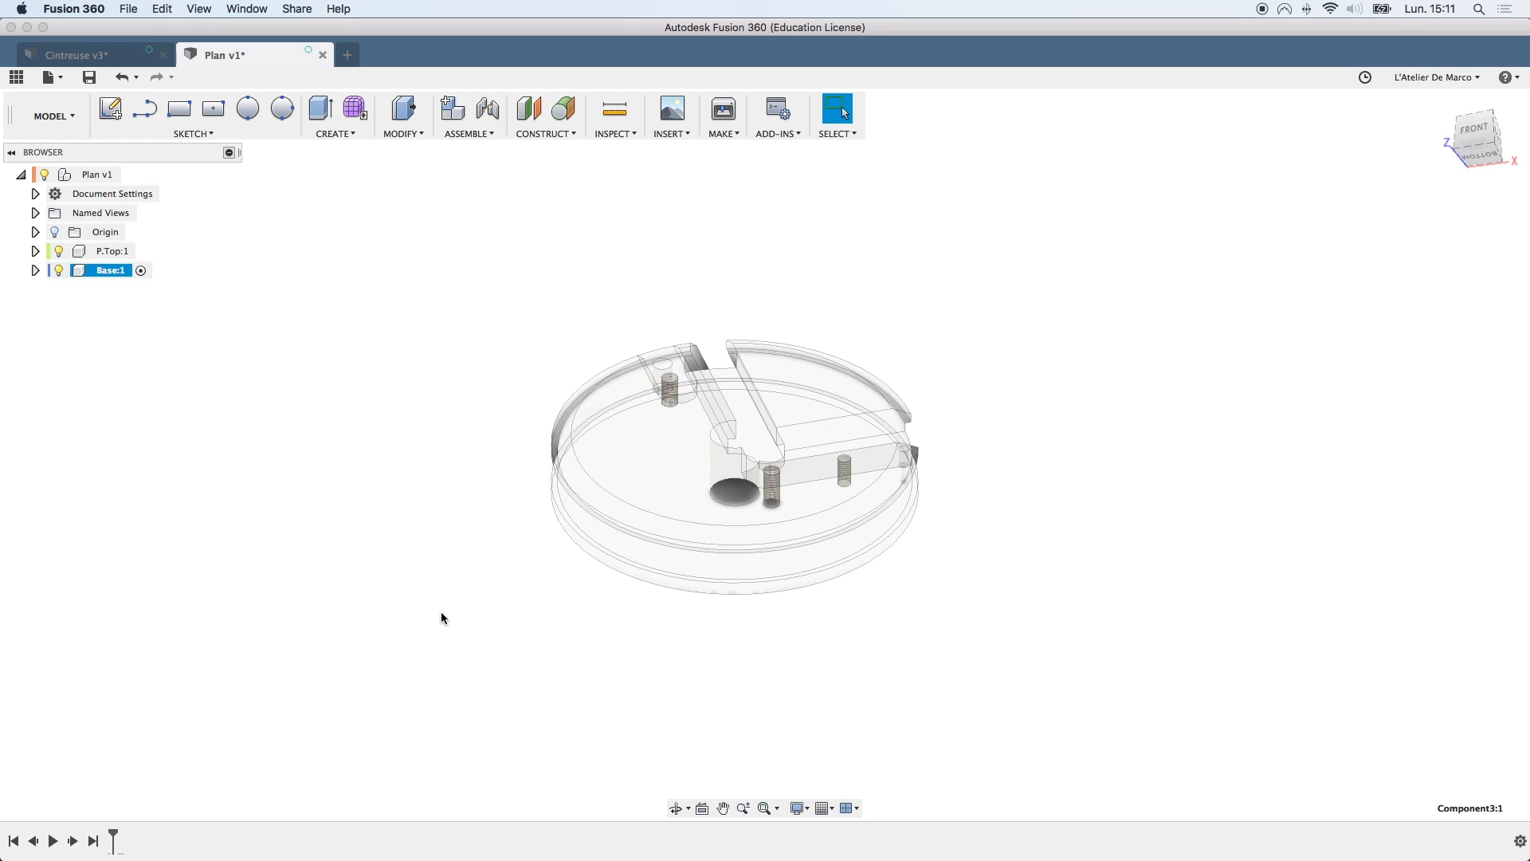
pyautogui.click(418, 447)
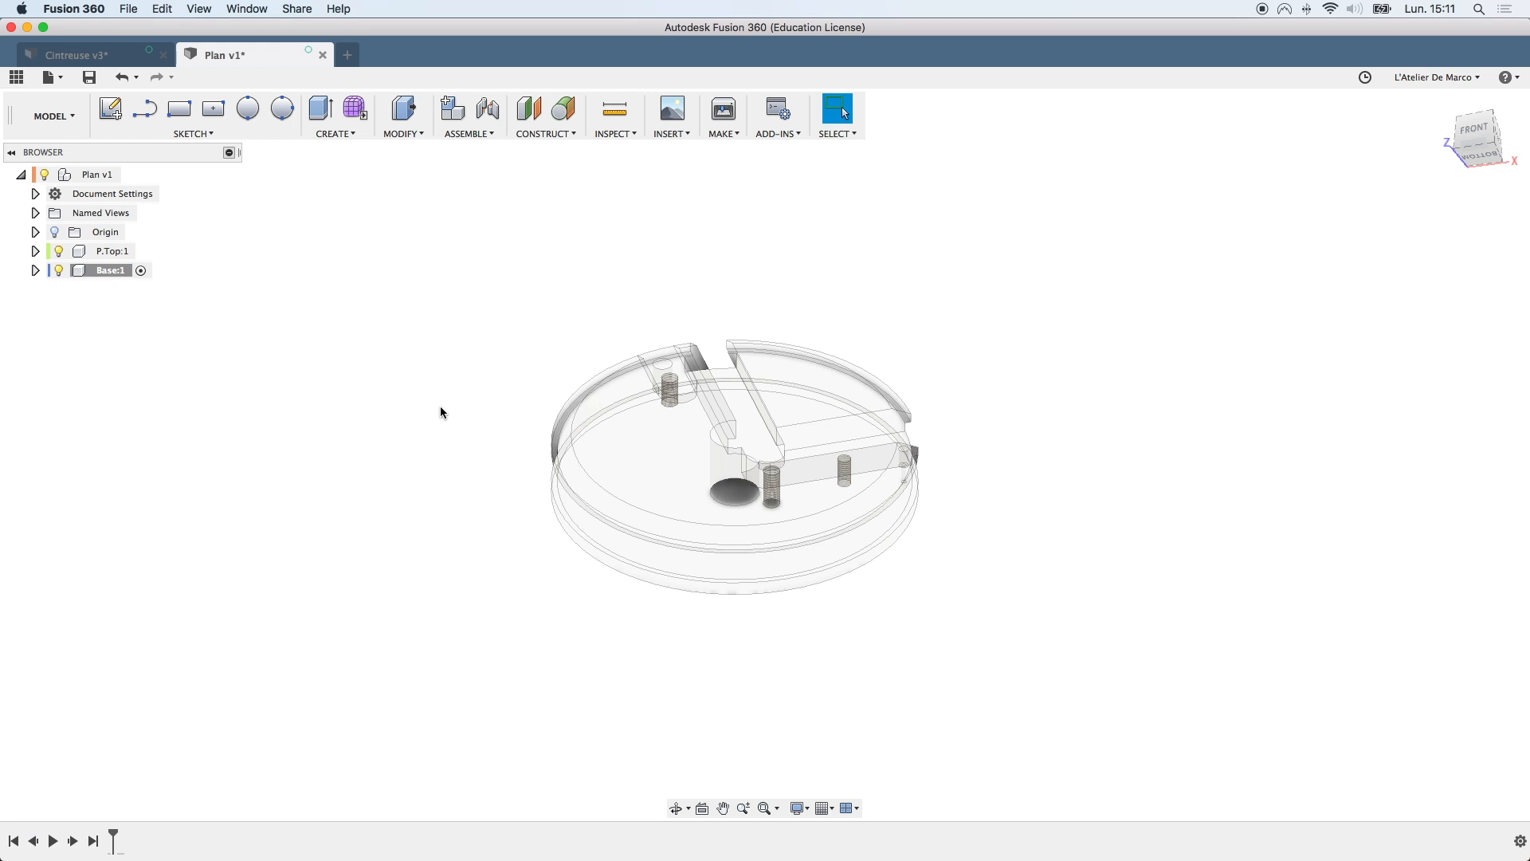
pyautogui.press('c')
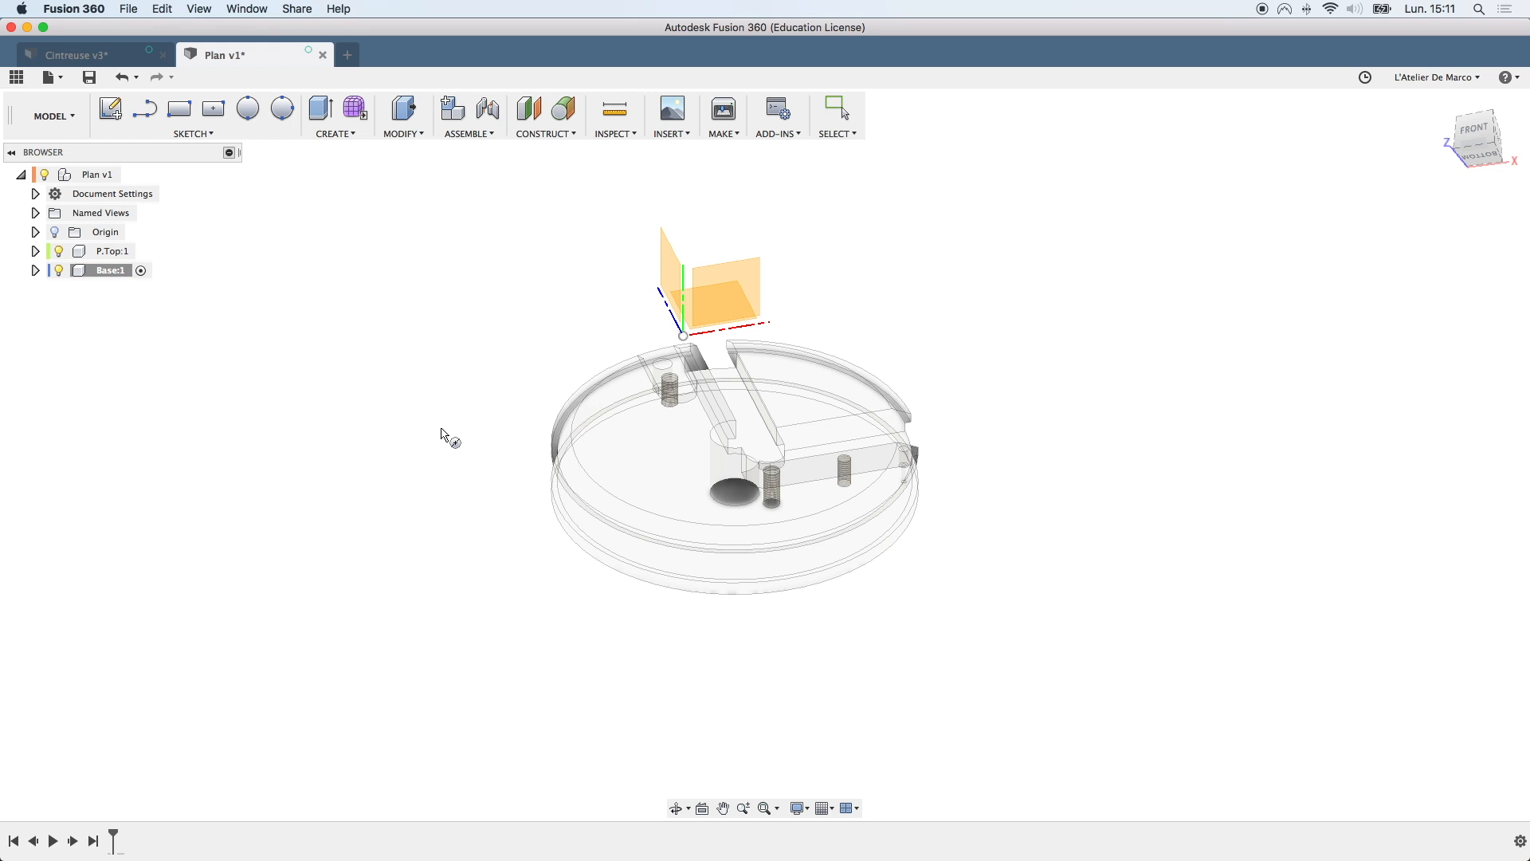
pyautogui.click(639, 456)
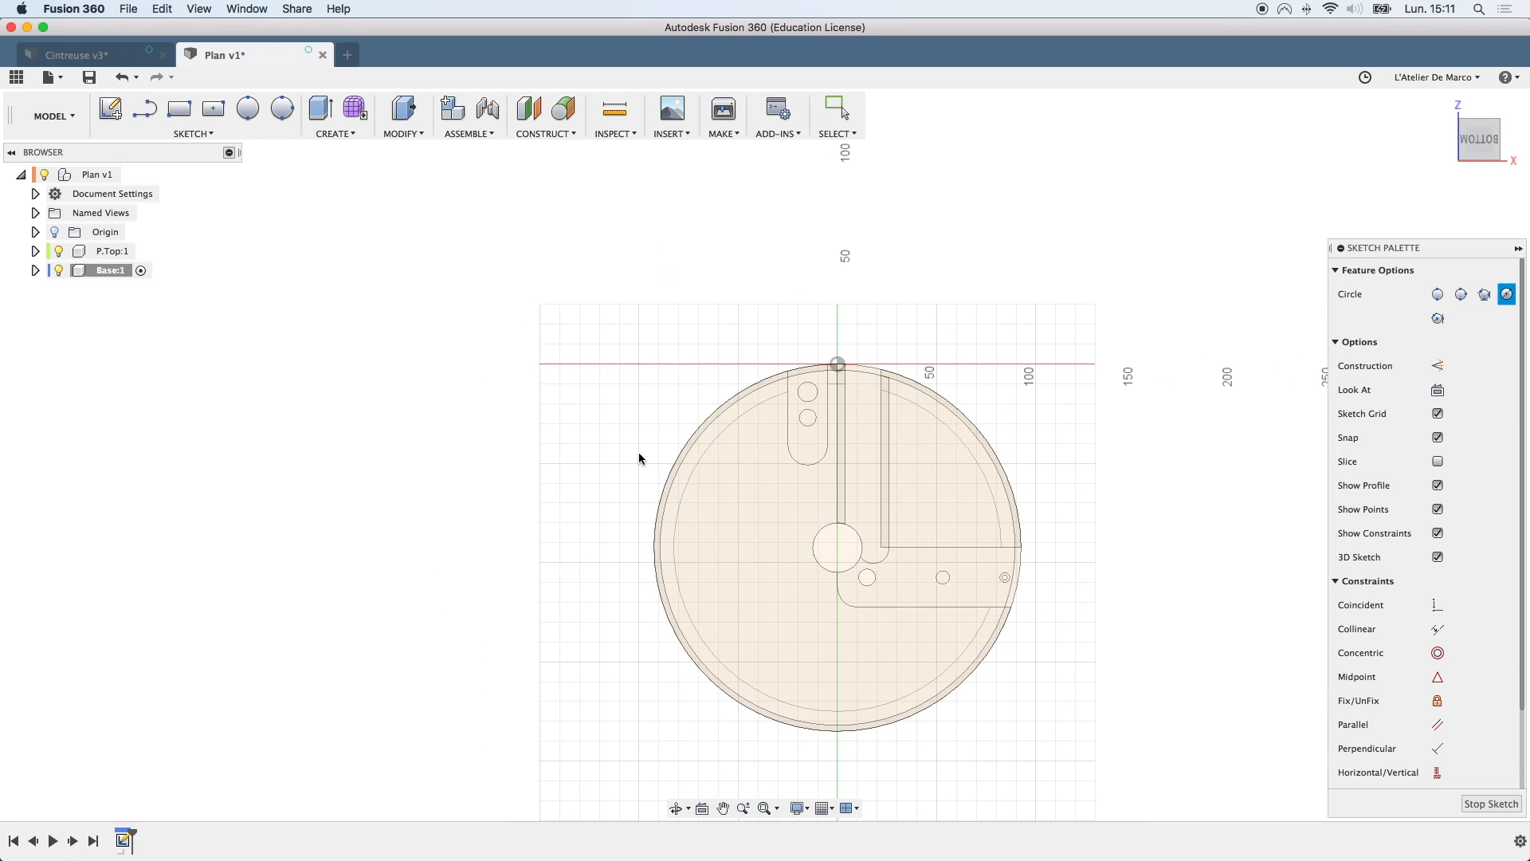
pyautogui.click(836, 550)
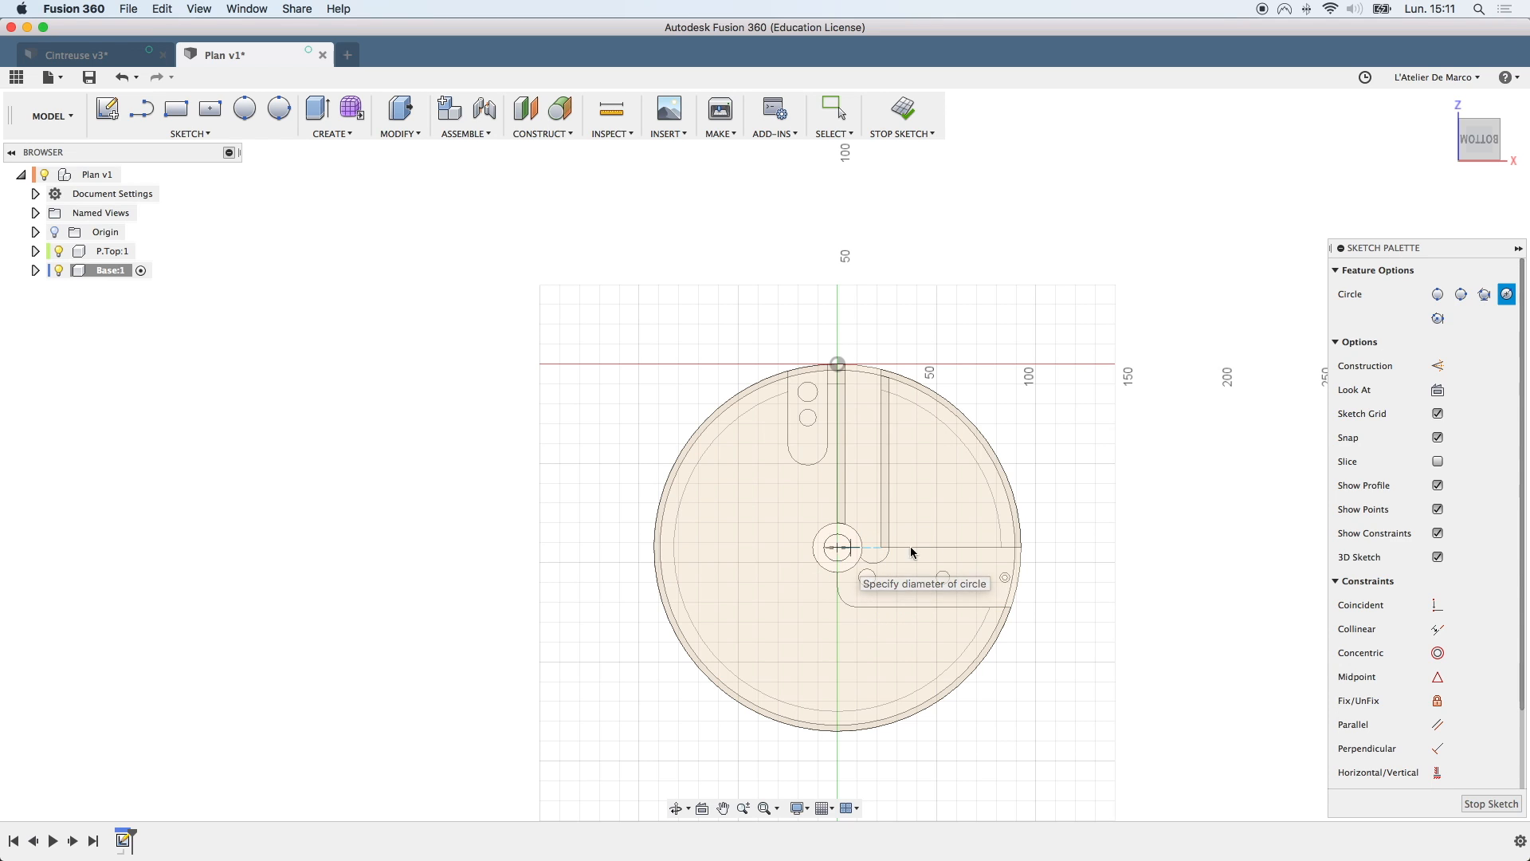
pyautogui.click(1021, 528)
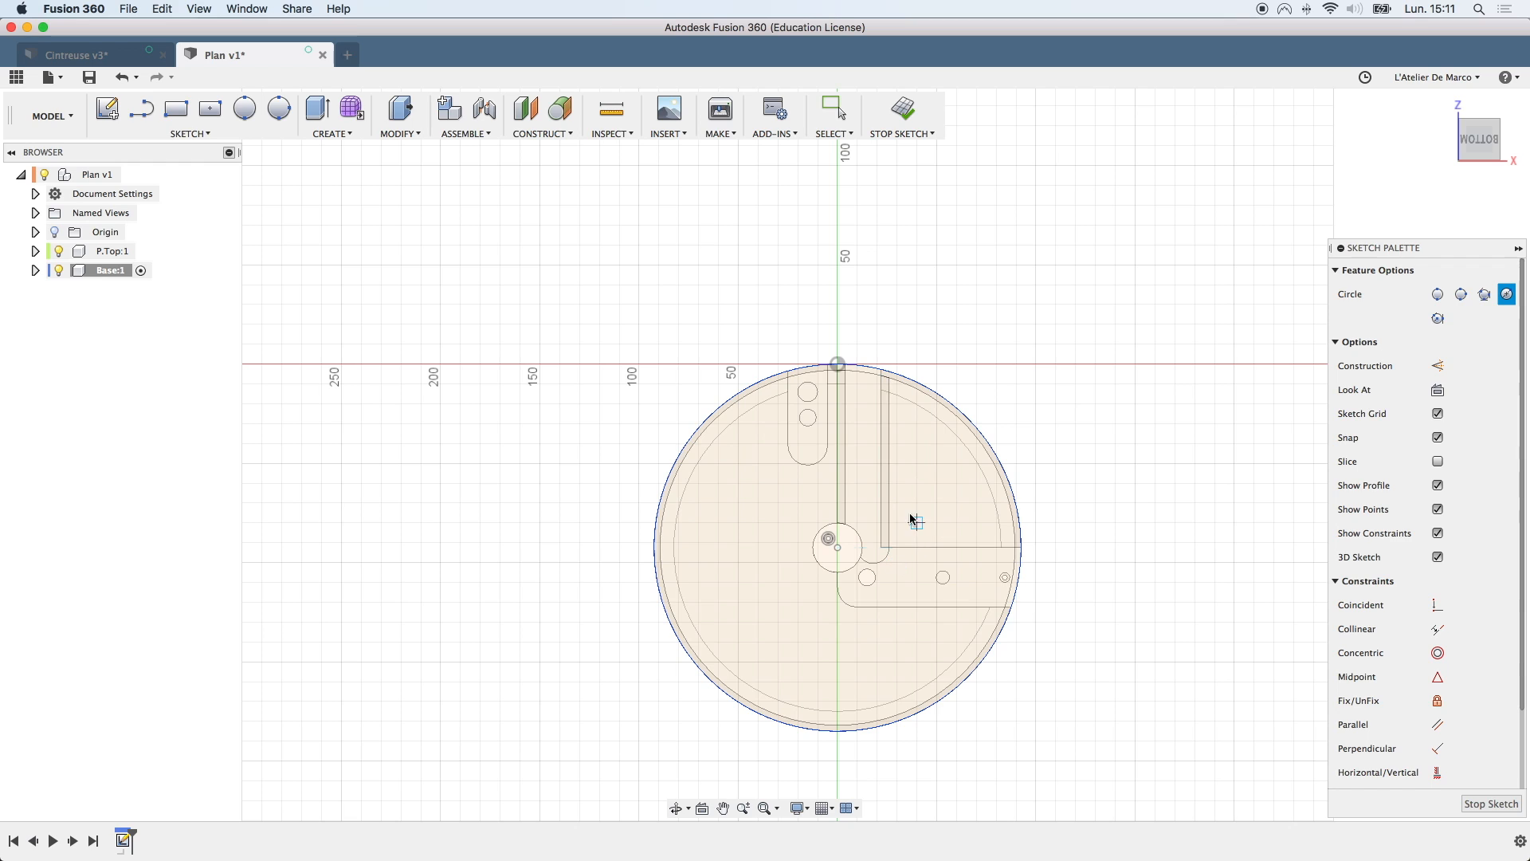
pyautogui.press('Escape')
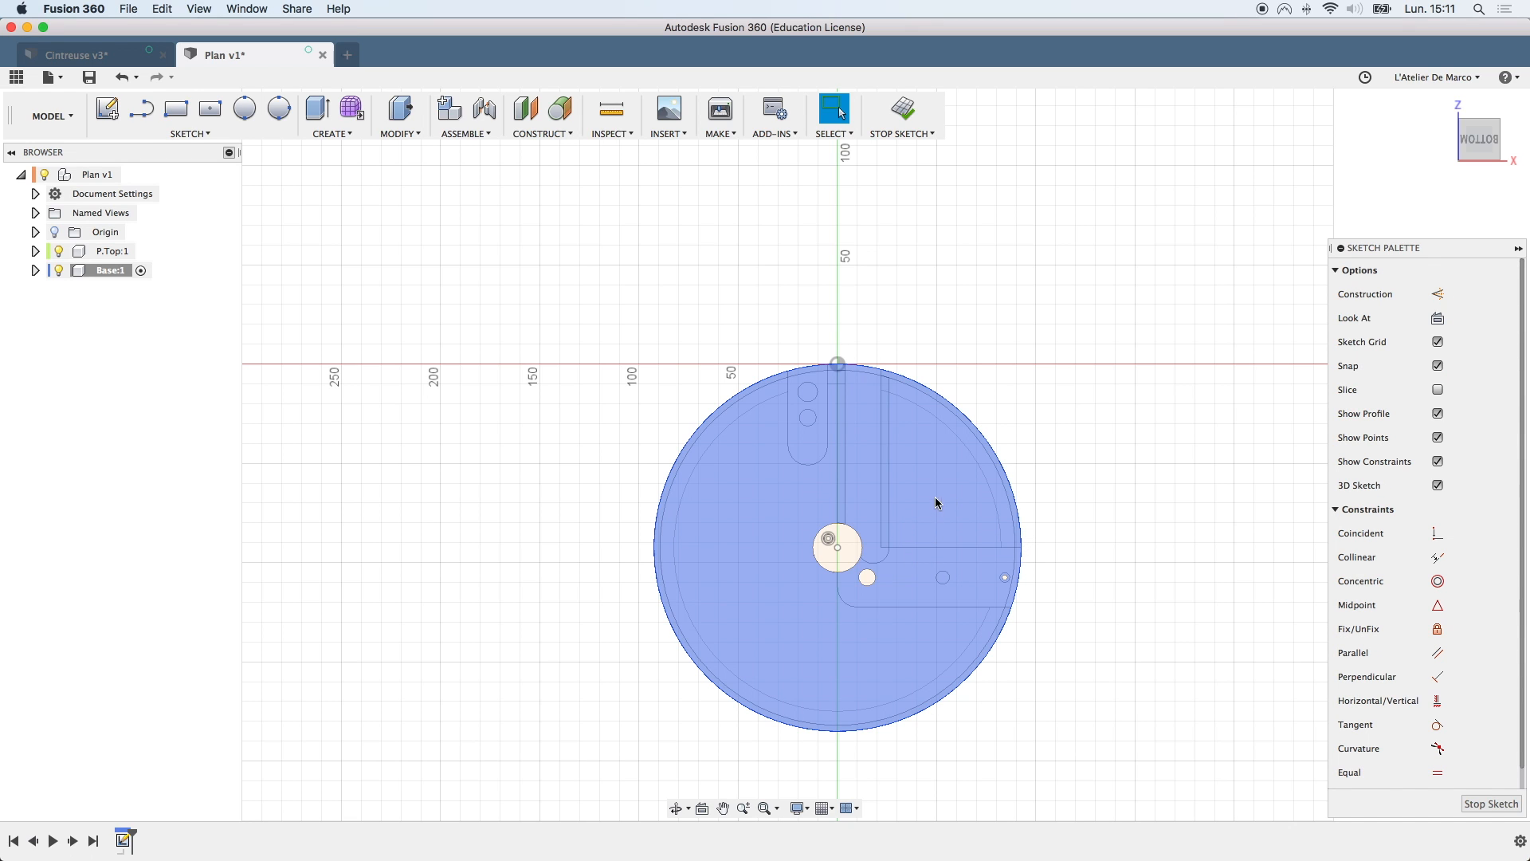
# Extrude the disc profile together with the central hole and the adjacent hole profiles 45 mm as a new body
pyautogui.click(789, 558)
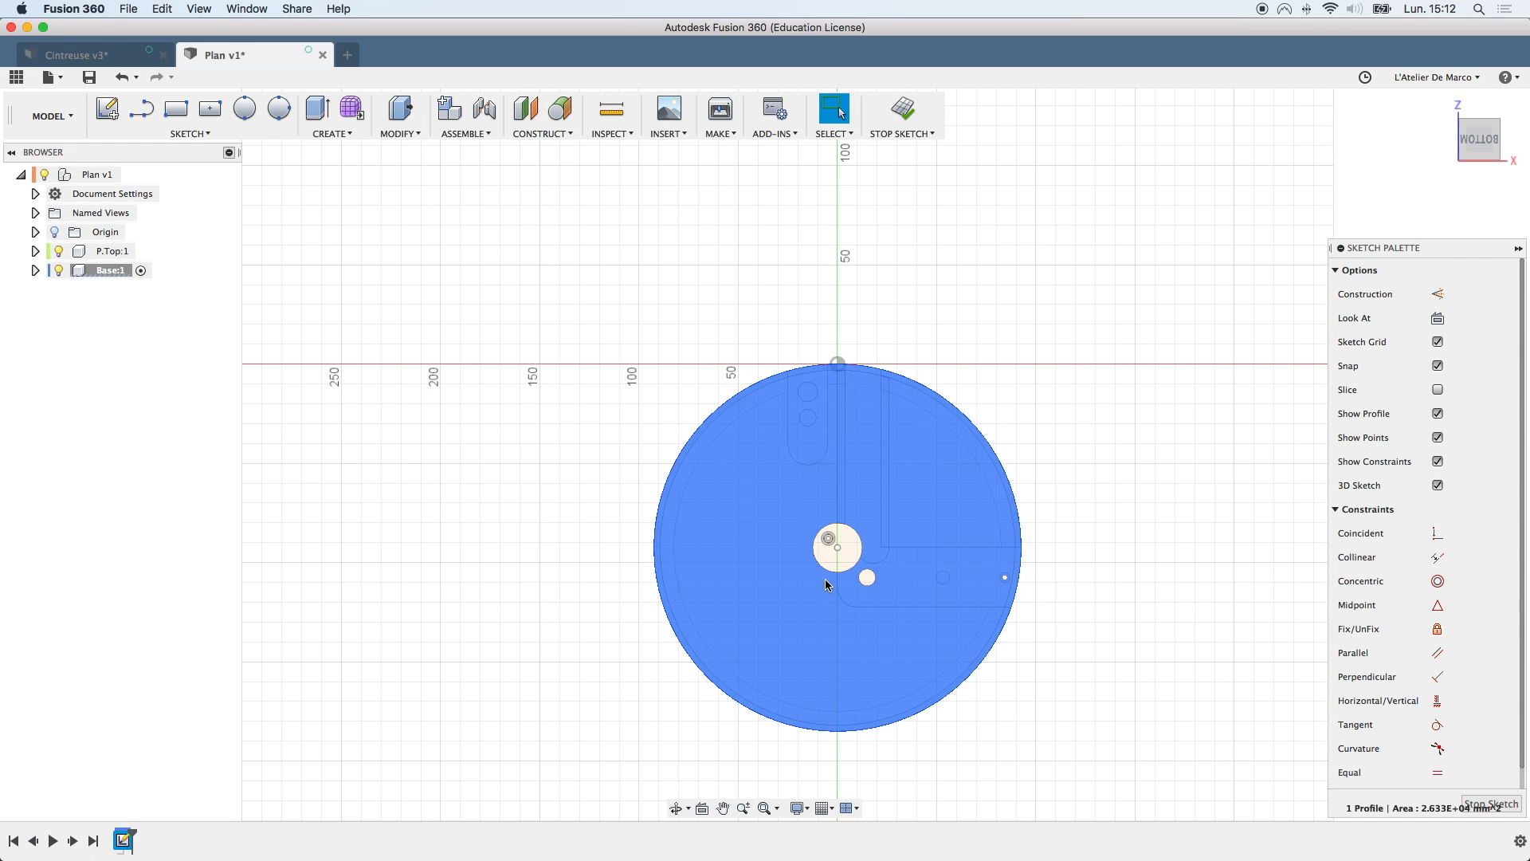
pyautogui.scroll(3, 851, 561)
pyautogui.click(955, 610)
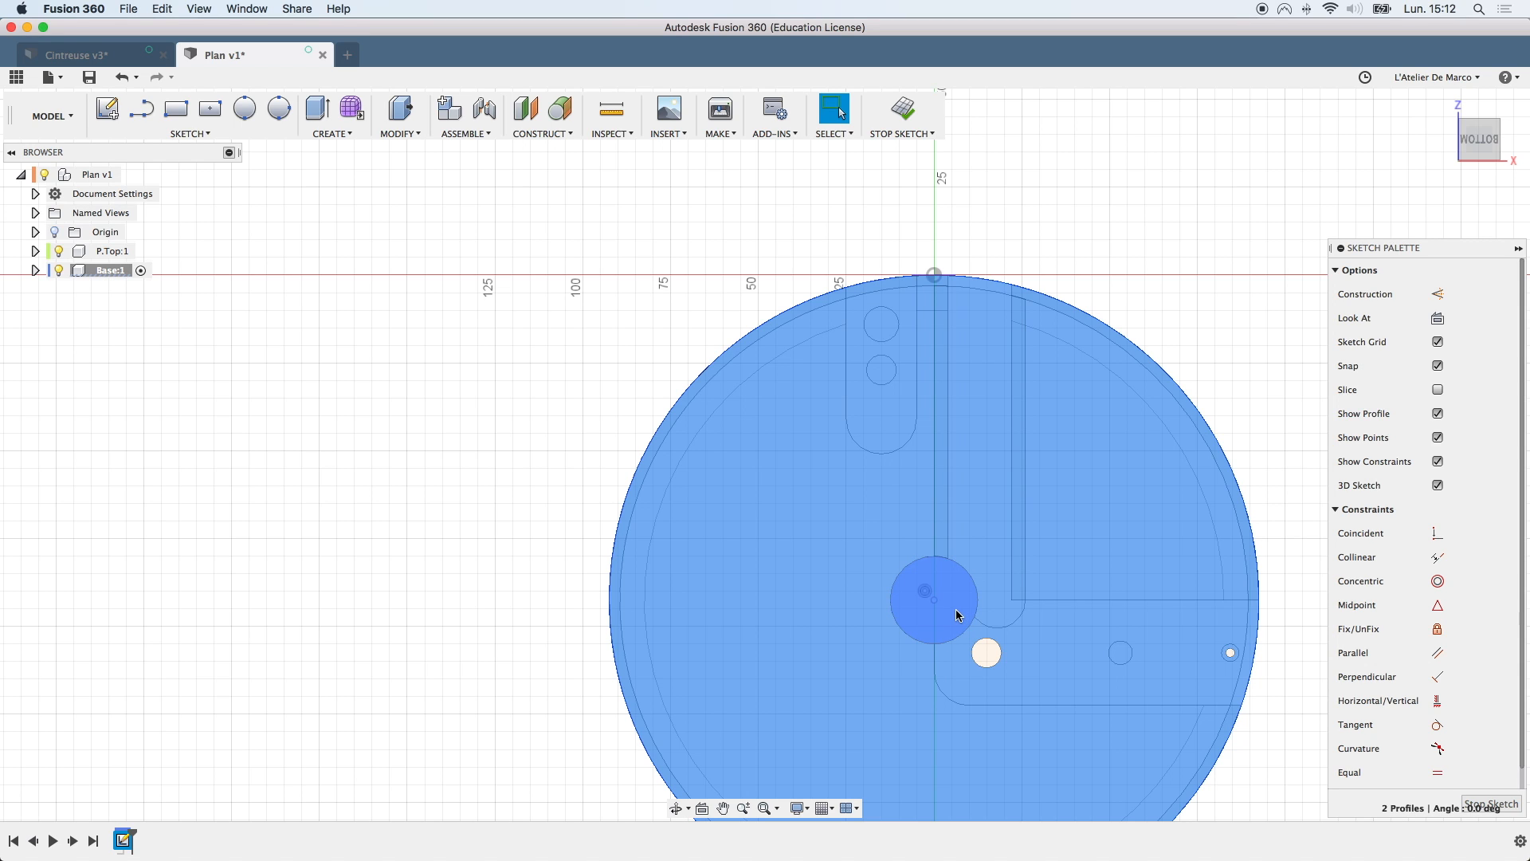
pyautogui.click(993, 653)
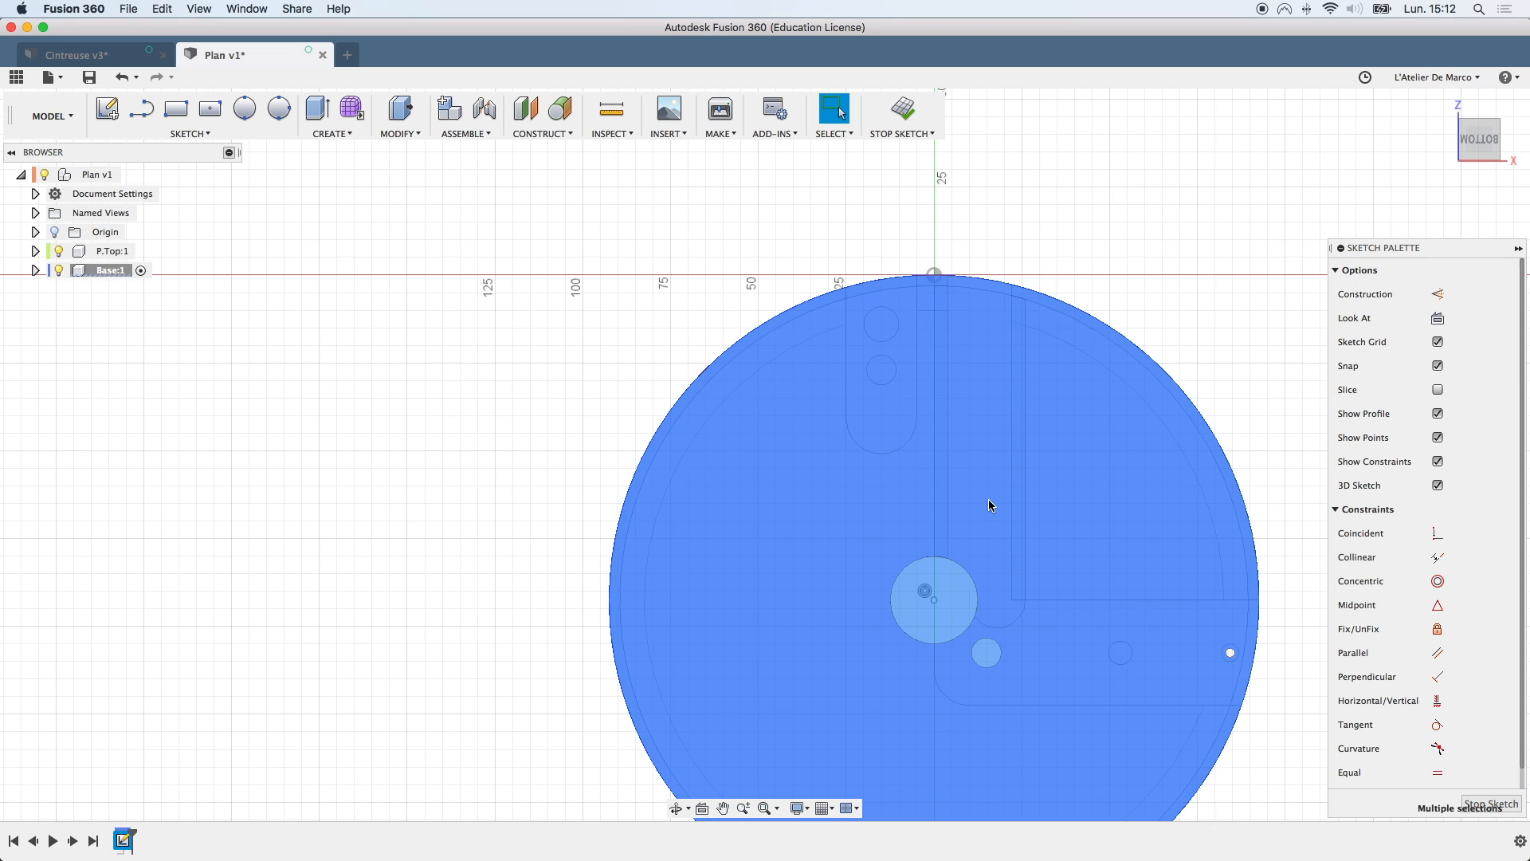
pyautogui.press('e')
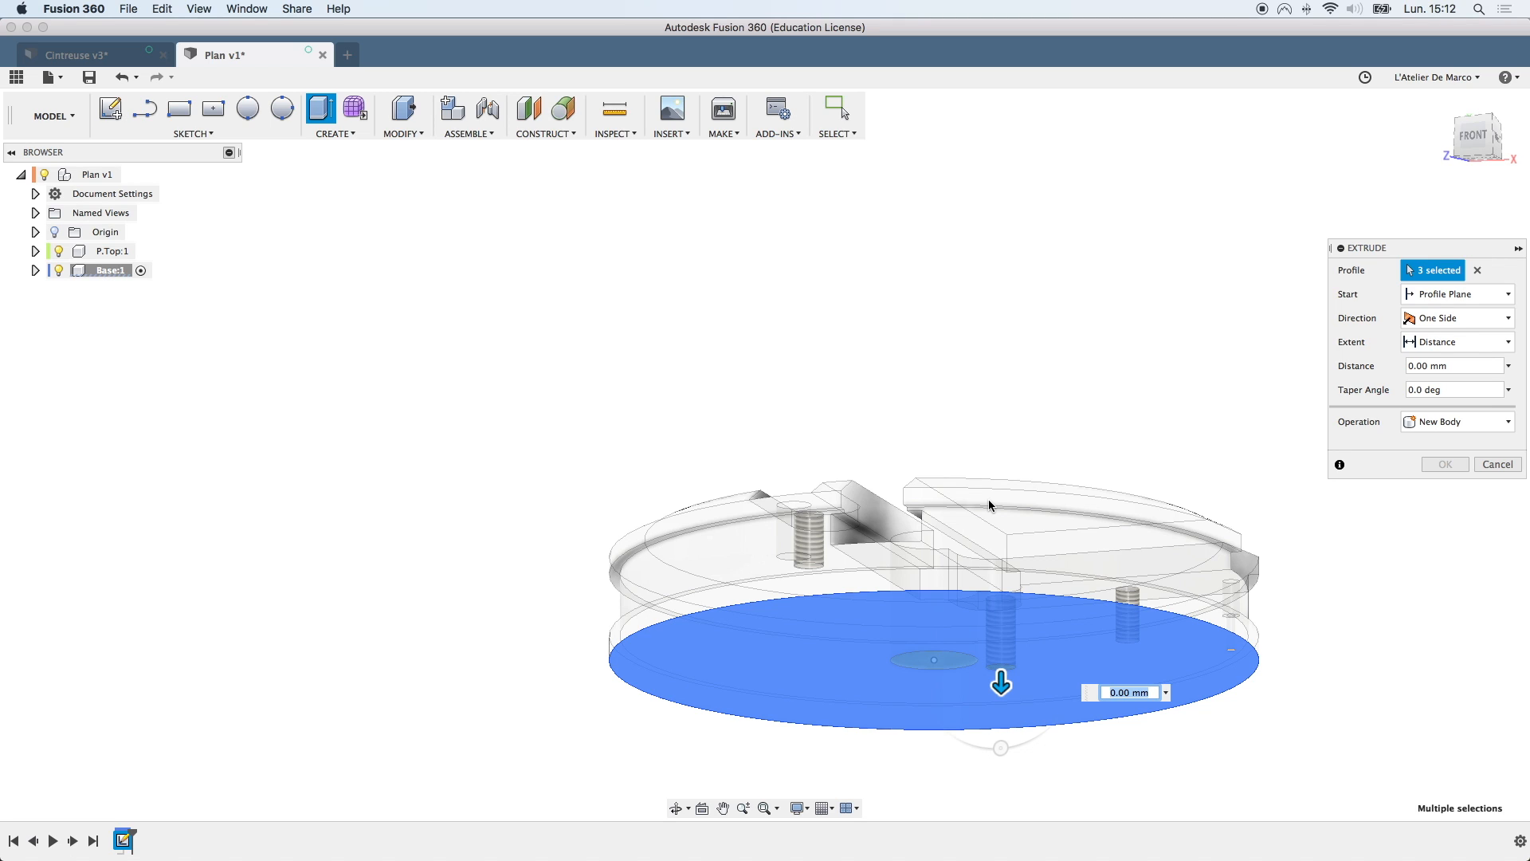
pyautogui.write('45')
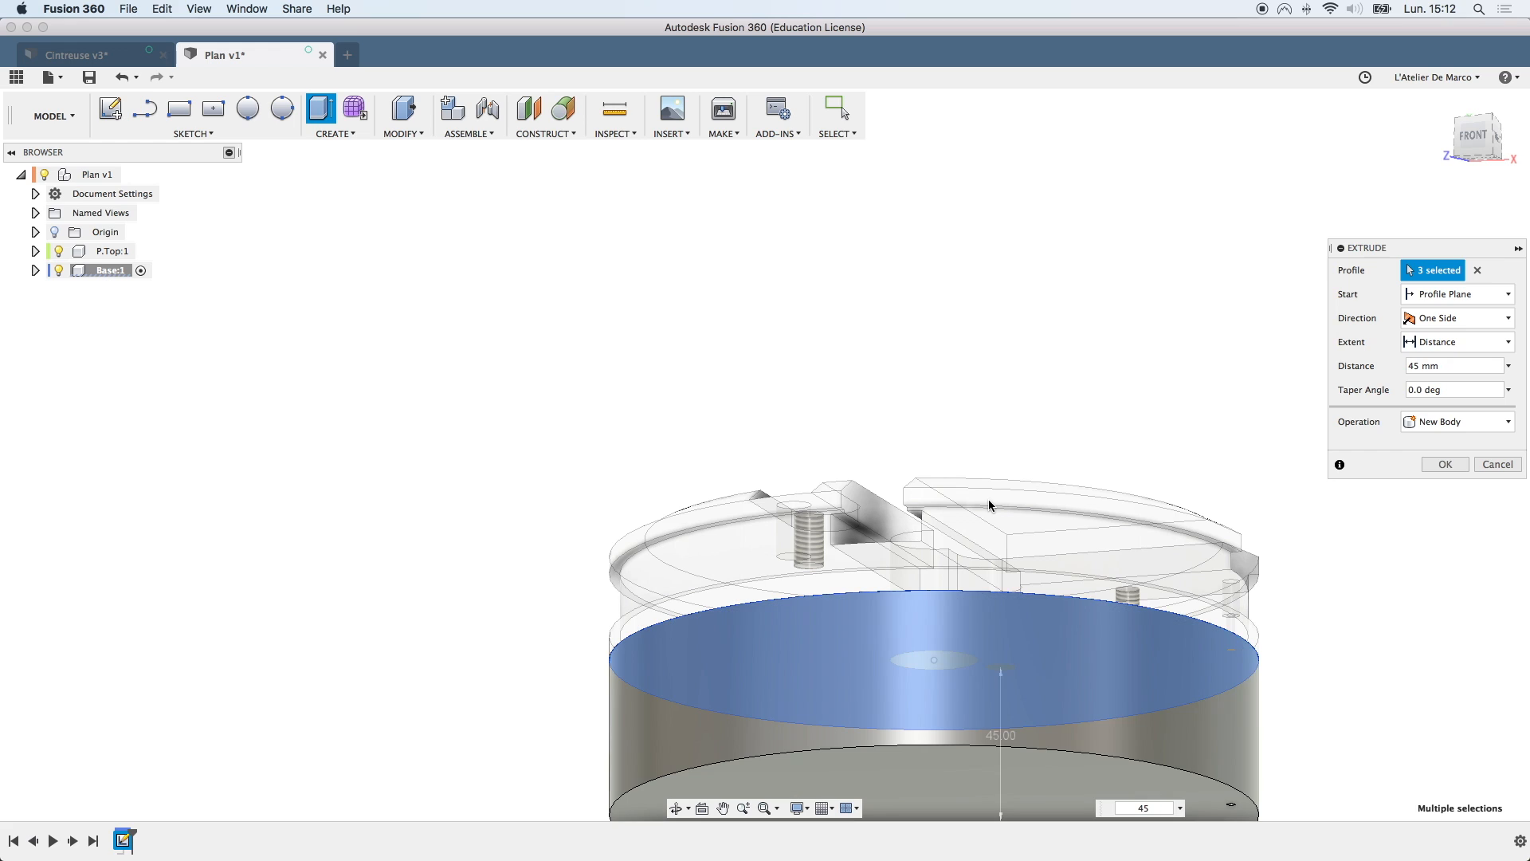
pyautogui.press('Return')
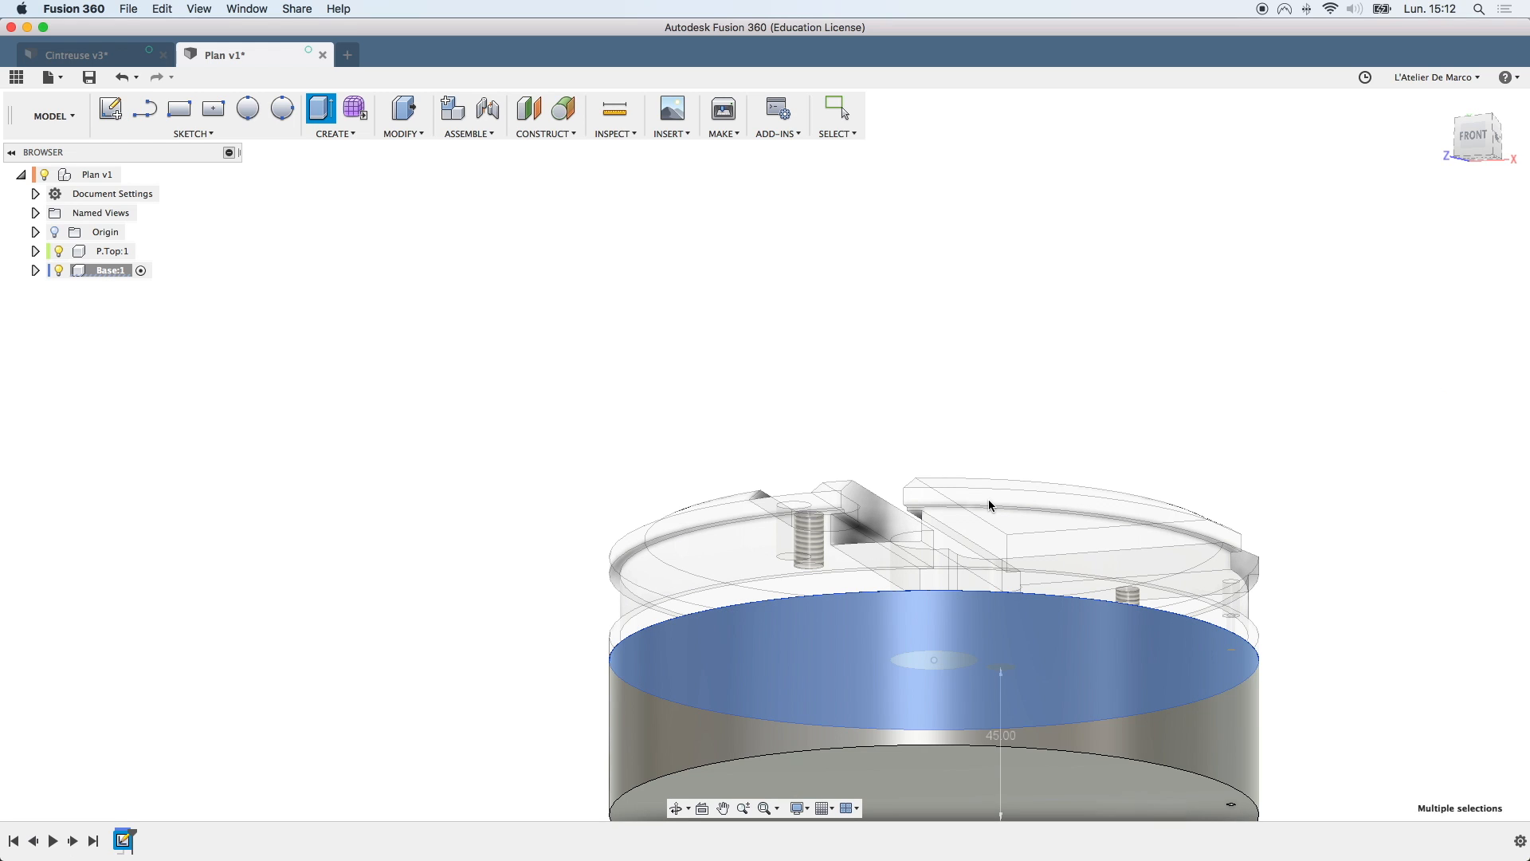
# Hide the P.Top component and show the Base body in the home view
pyautogui.keyDown('shift'); pyautogui.scroll(5, 988, 506); pyautogui.keyUp('shift')
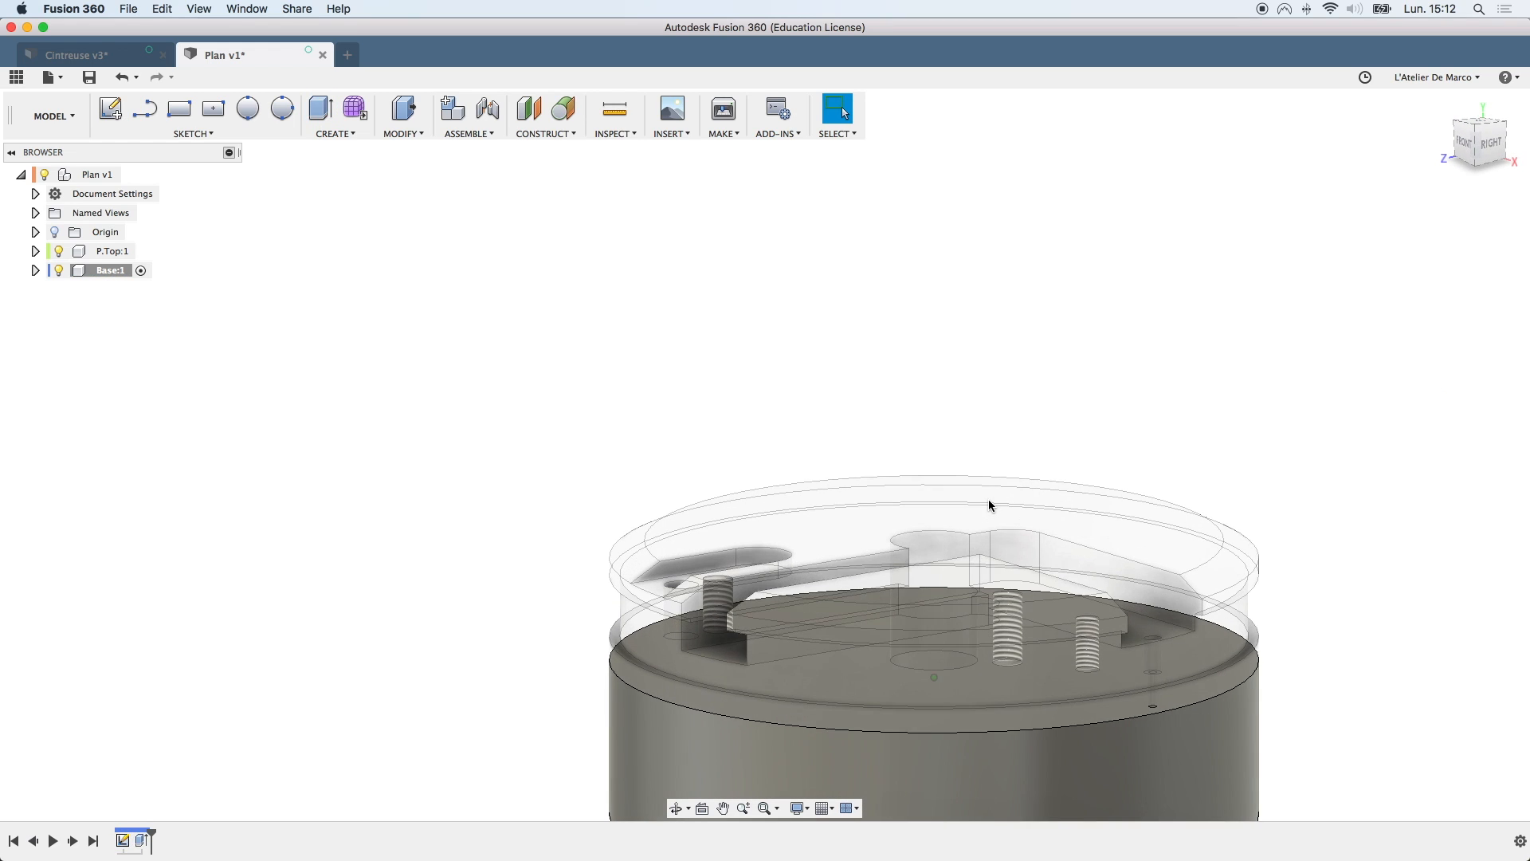
pyautogui.scroll(3, 989, 505)
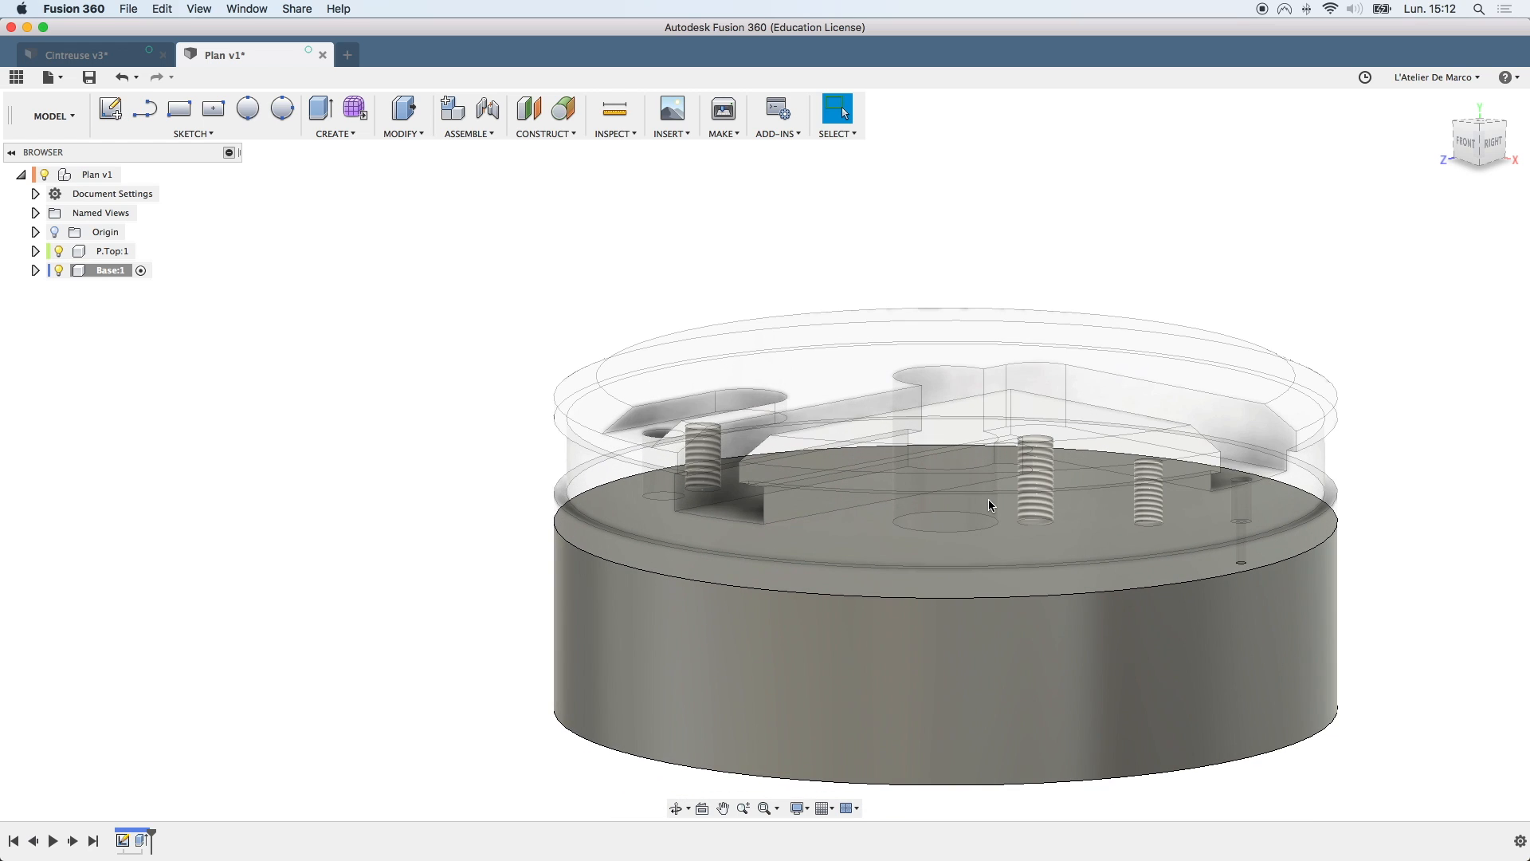
pyautogui.scroll(-5, 988, 505)
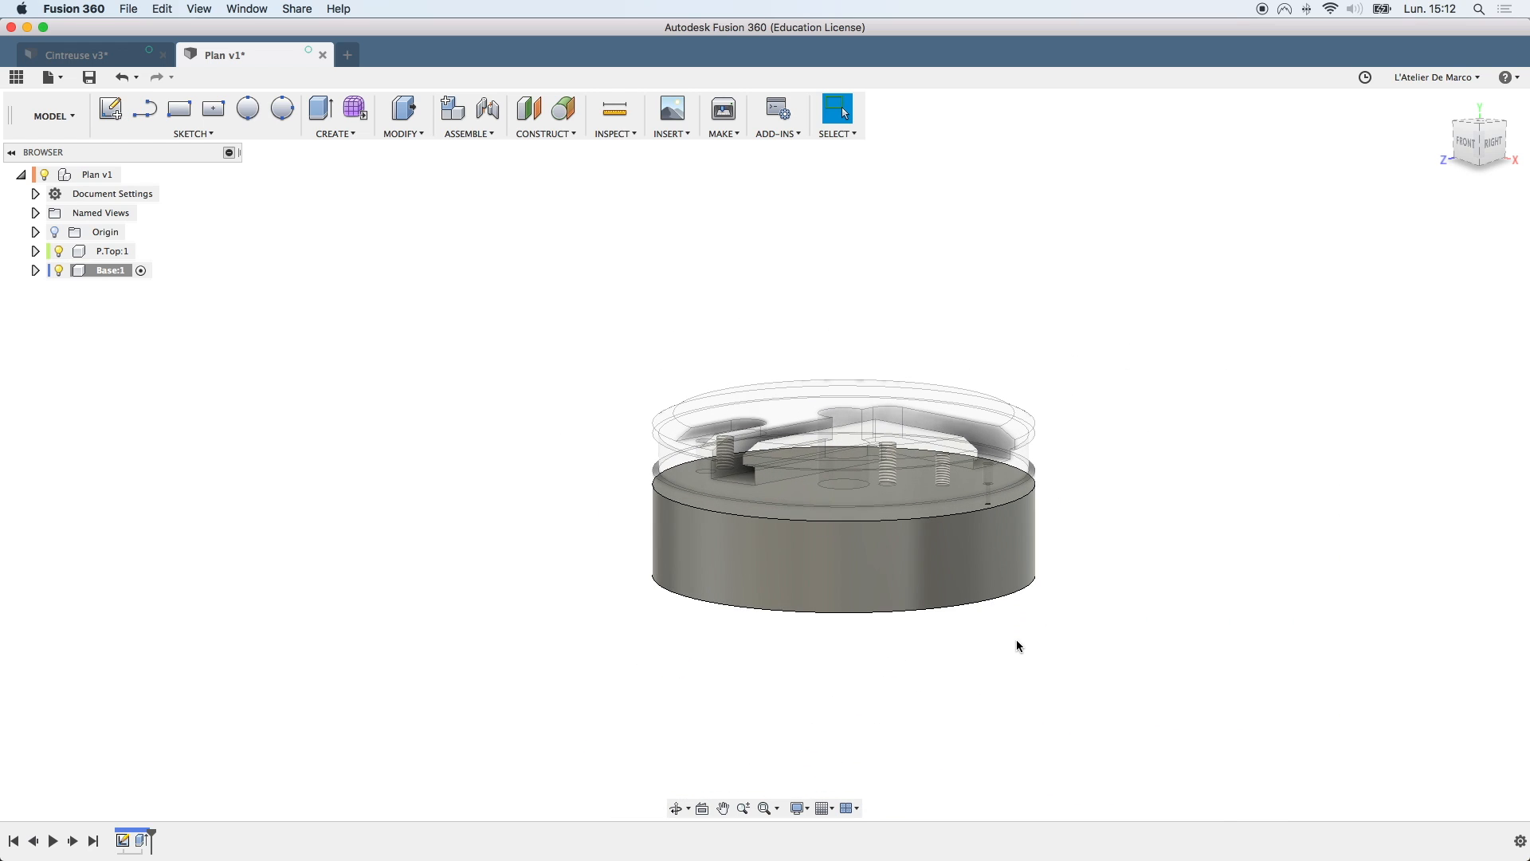
pyautogui.keyDown('shift'); pyautogui.scroll(-5, 1017, 643); pyautogui.keyUp('shift')
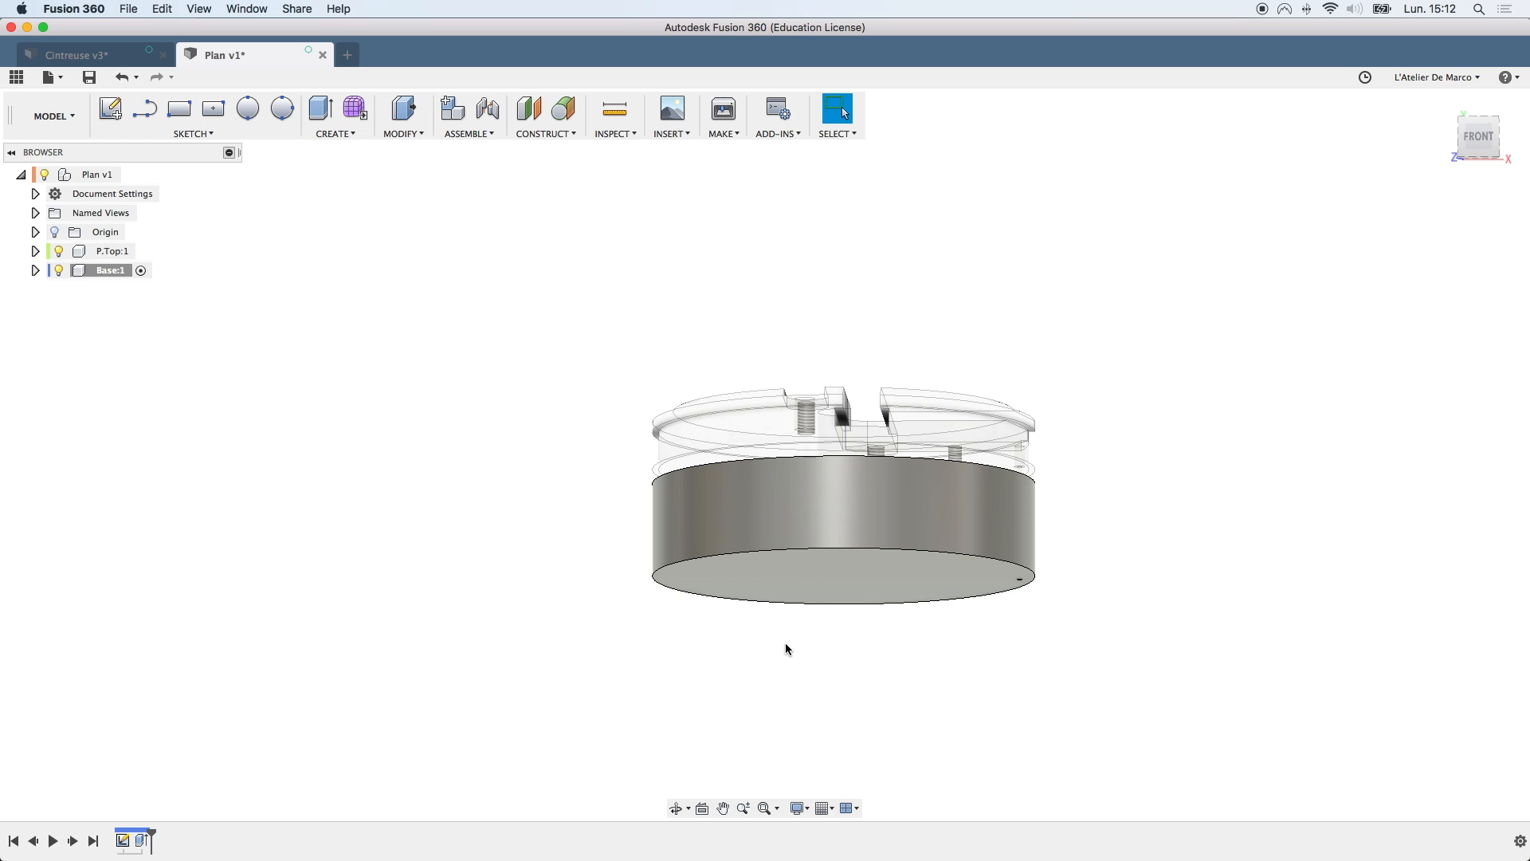
pyautogui.click(1442, 105)
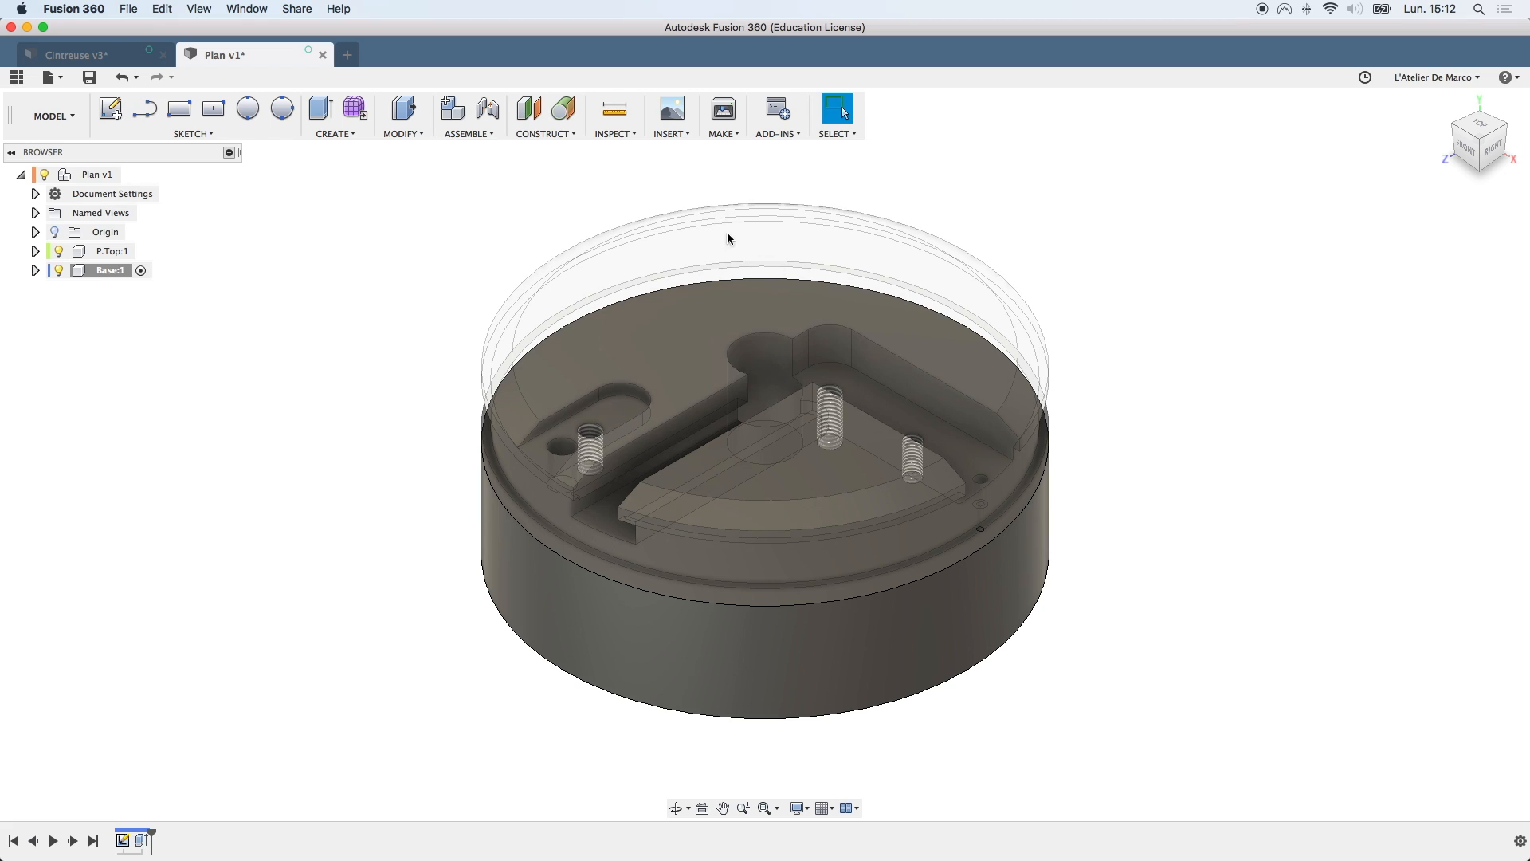
pyautogui.click(59, 252)
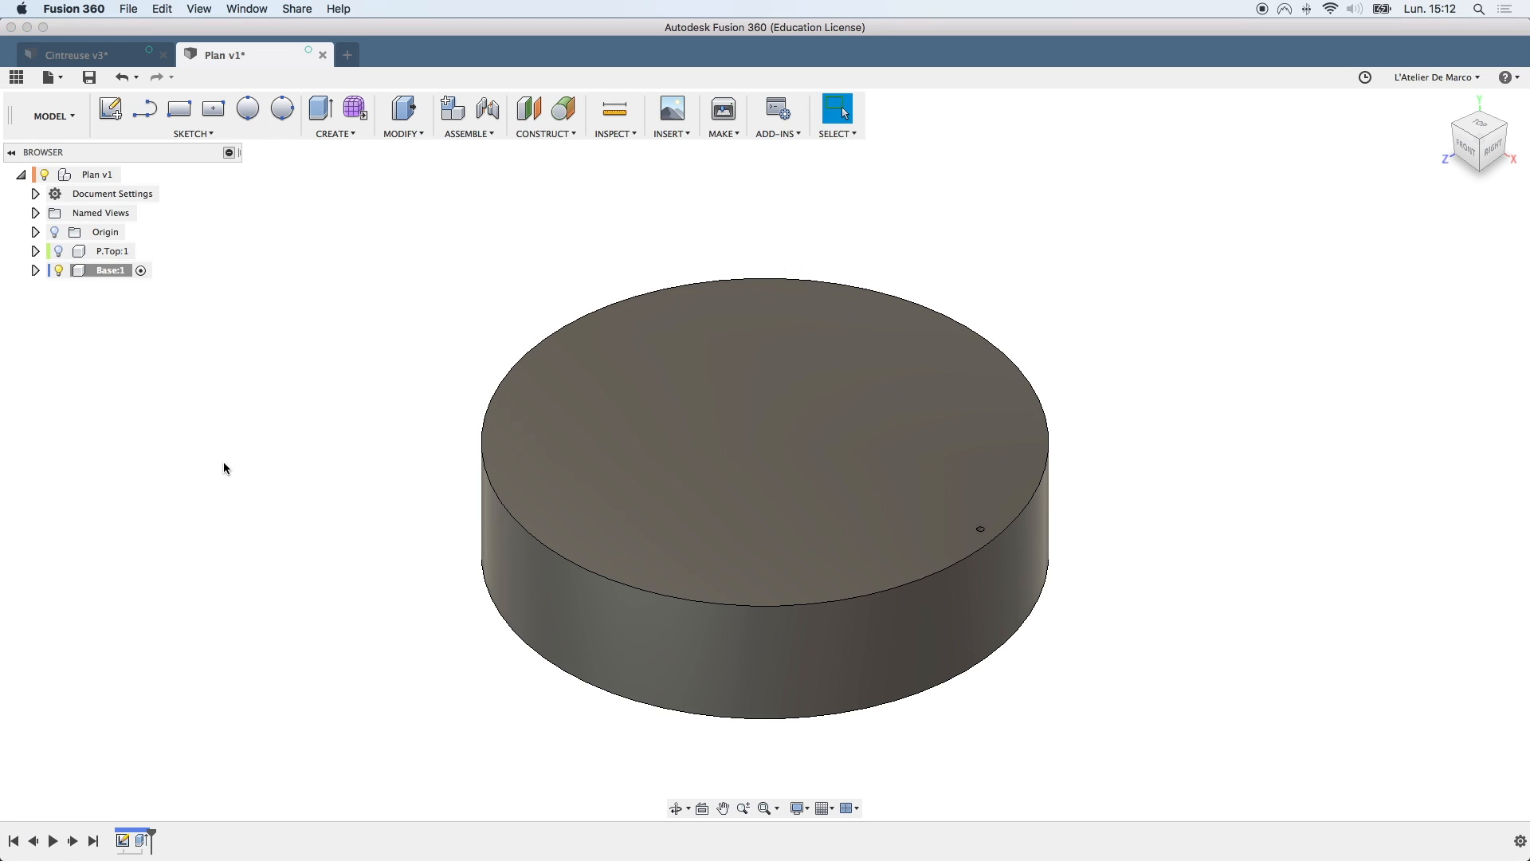
pyautogui.keyDown('shift'); pyautogui.scroll(10, 223, 462); pyautogui.keyUp('shift')
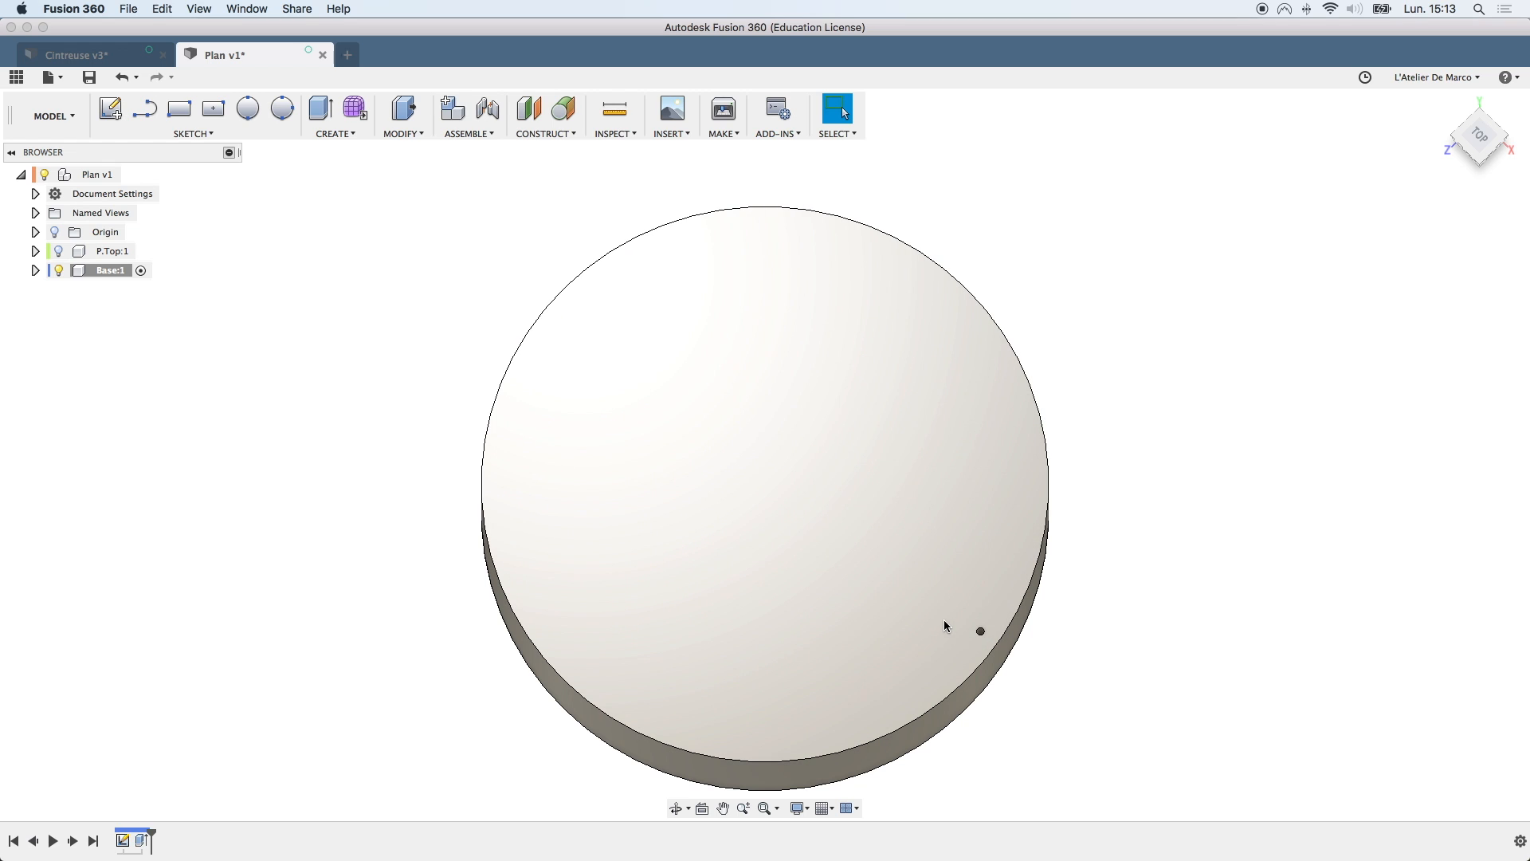
pyautogui.keyDown('shift'); pyautogui.scroll(-8, 944, 620); pyautogui.keyUp('shift')
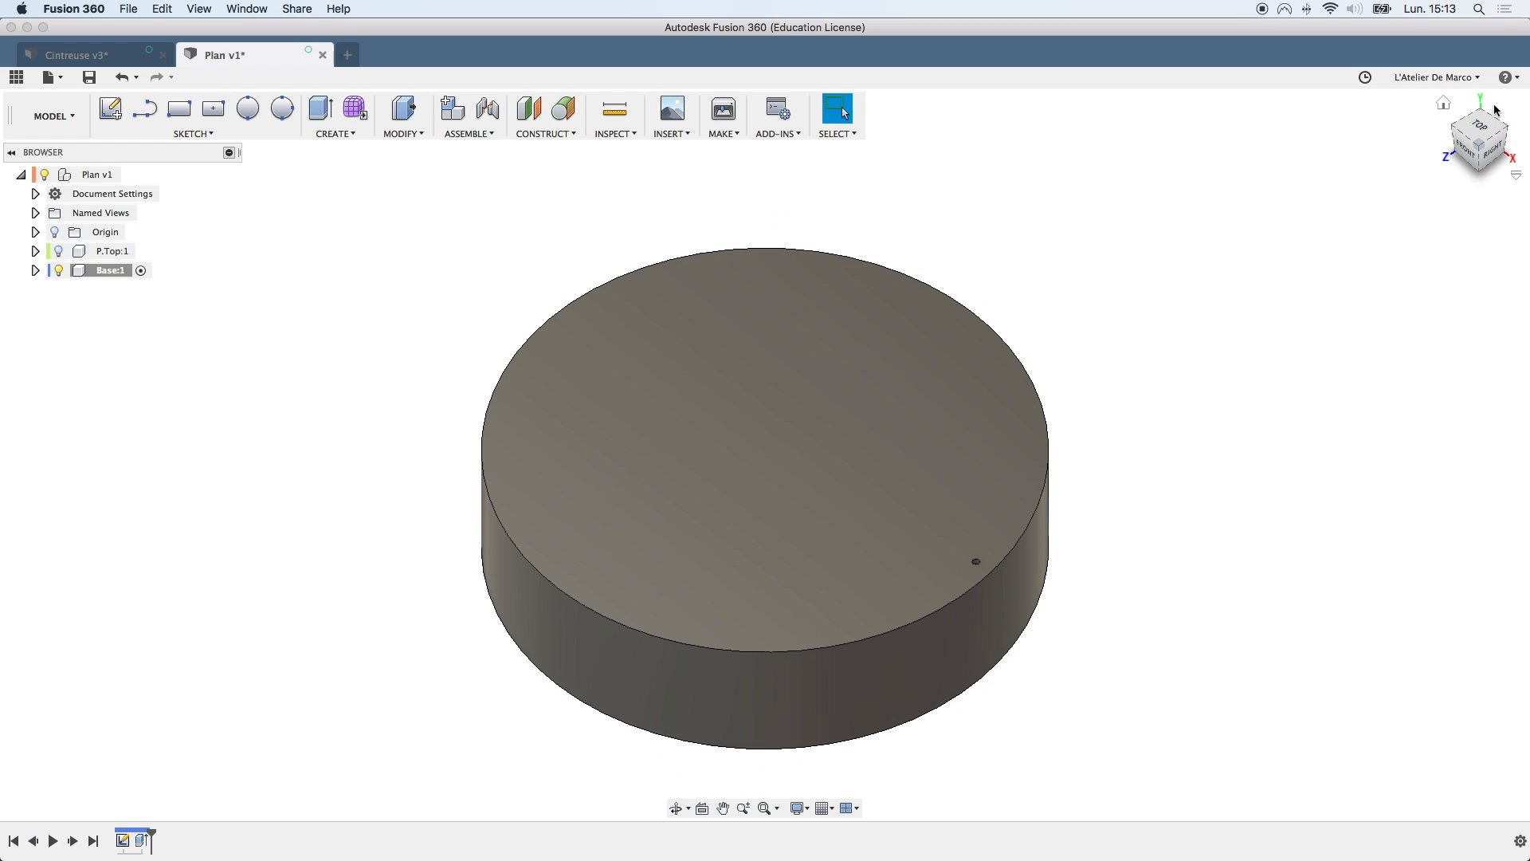
pyautogui.click(1444, 105)
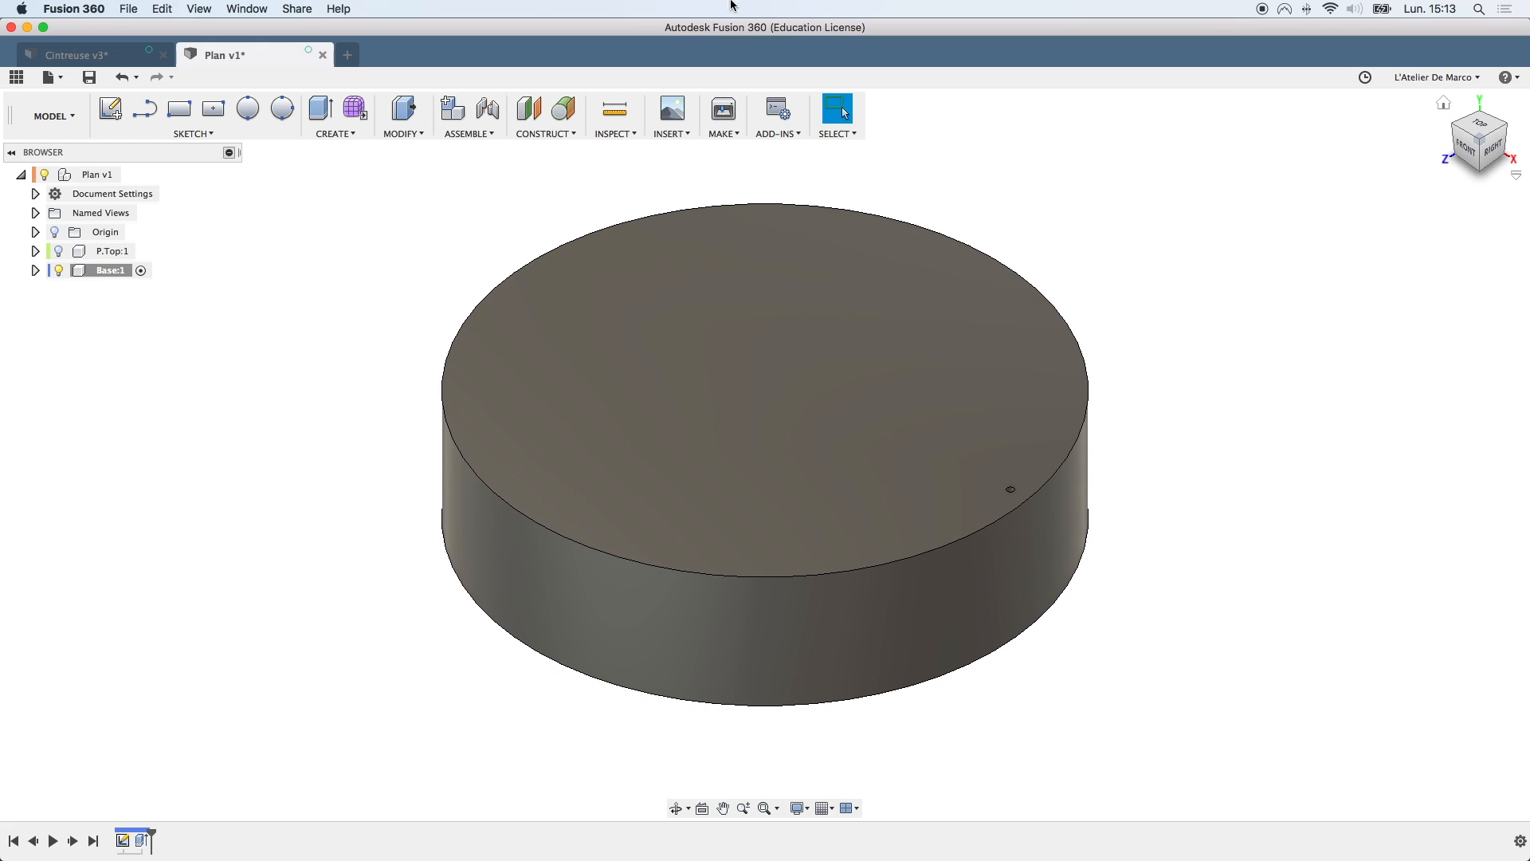
# Sketch a centre rectangle on the underside of the disc, centred on the disc, 200 mm wide and 218 mm long
pyautogui.click(214, 110)
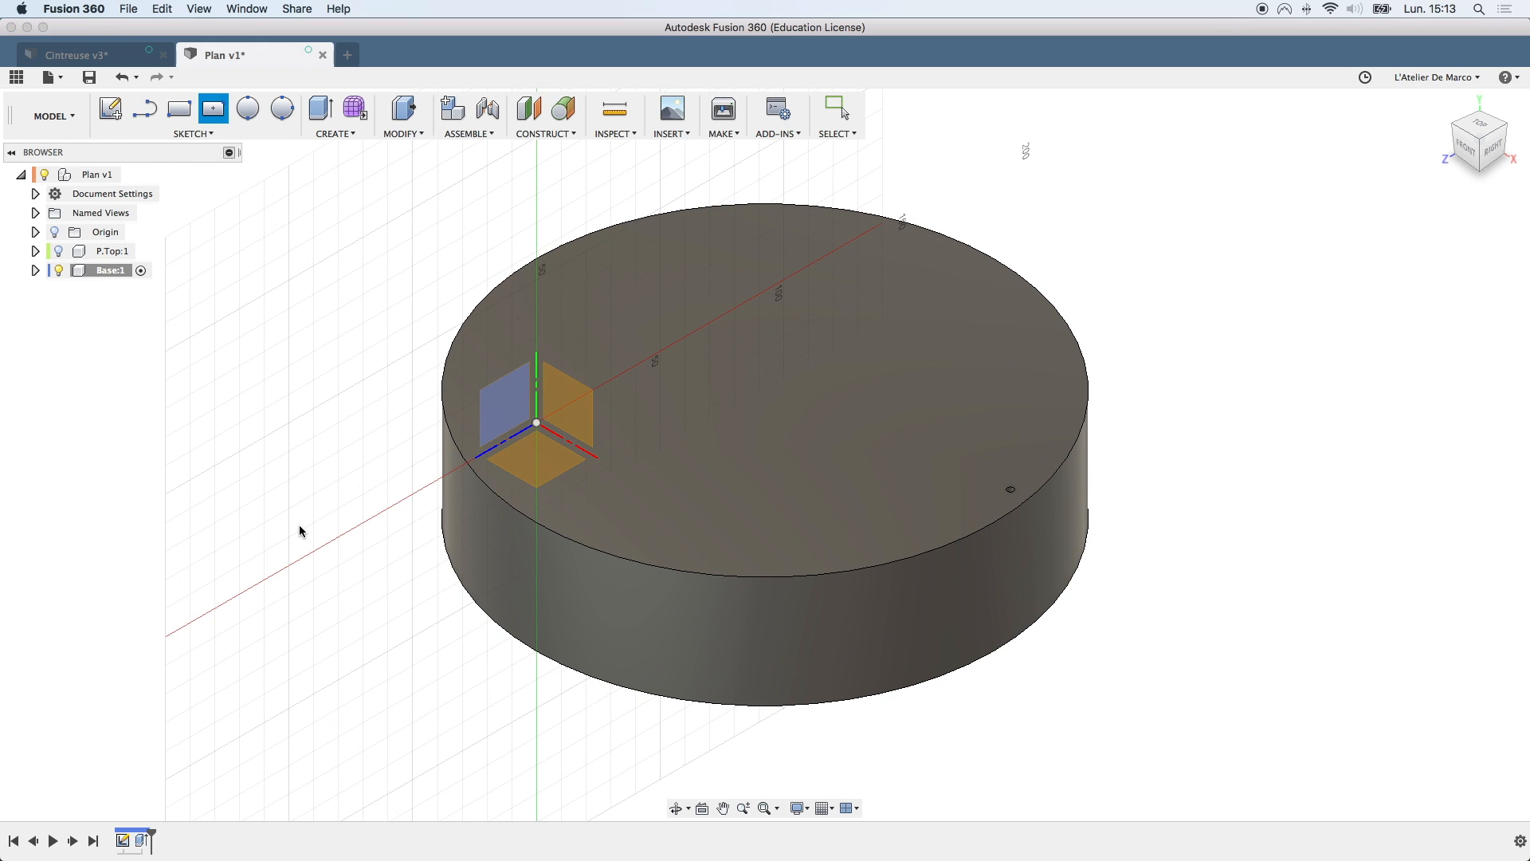
pyautogui.keyDown('shift'); pyautogui.scroll(-10, 298, 537); pyautogui.keyUp('shift')
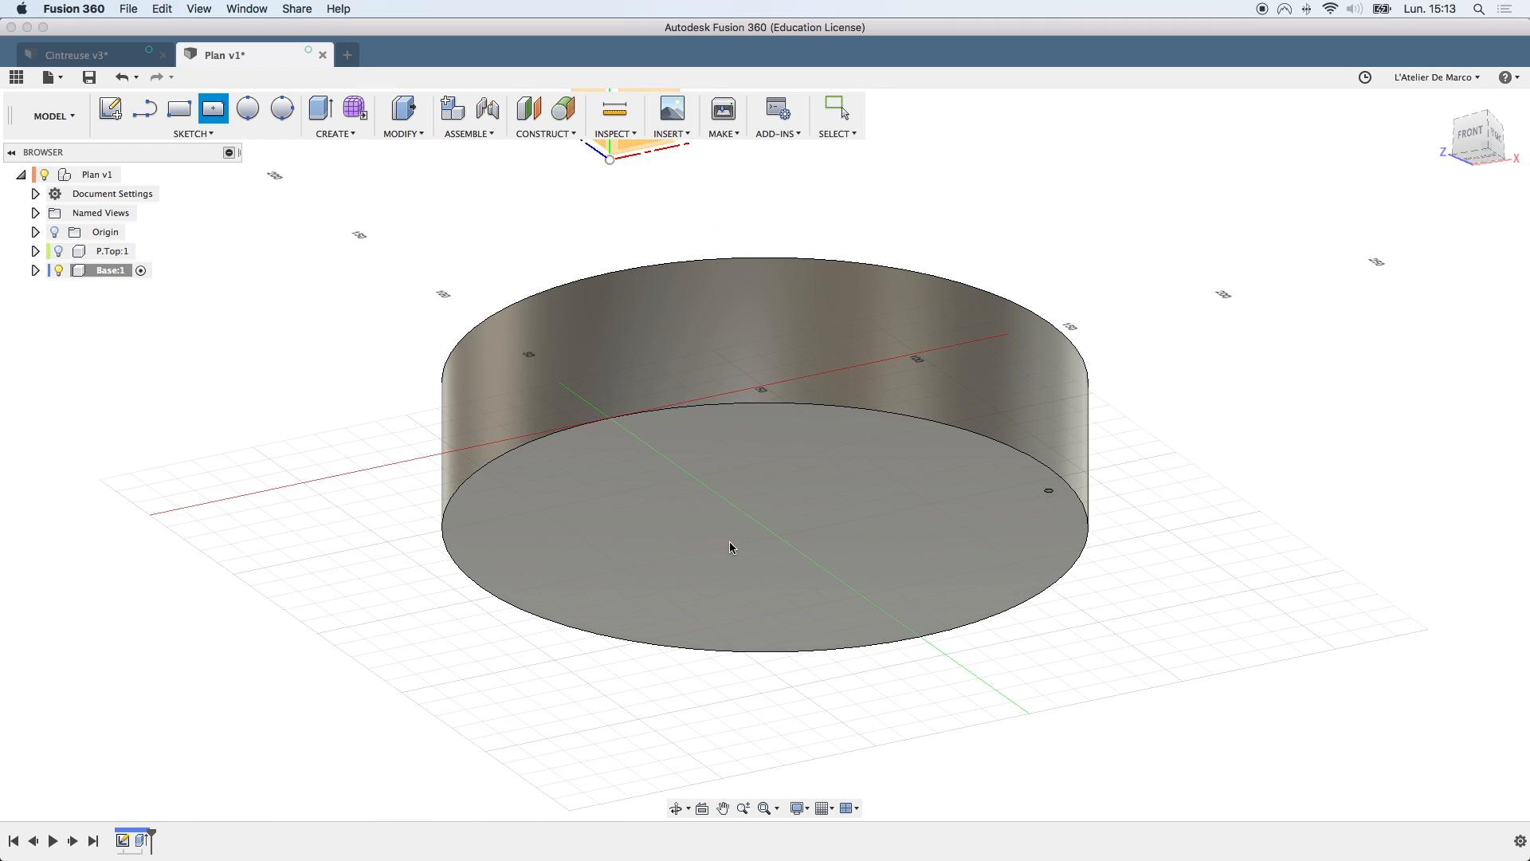
pyautogui.click(767, 529)
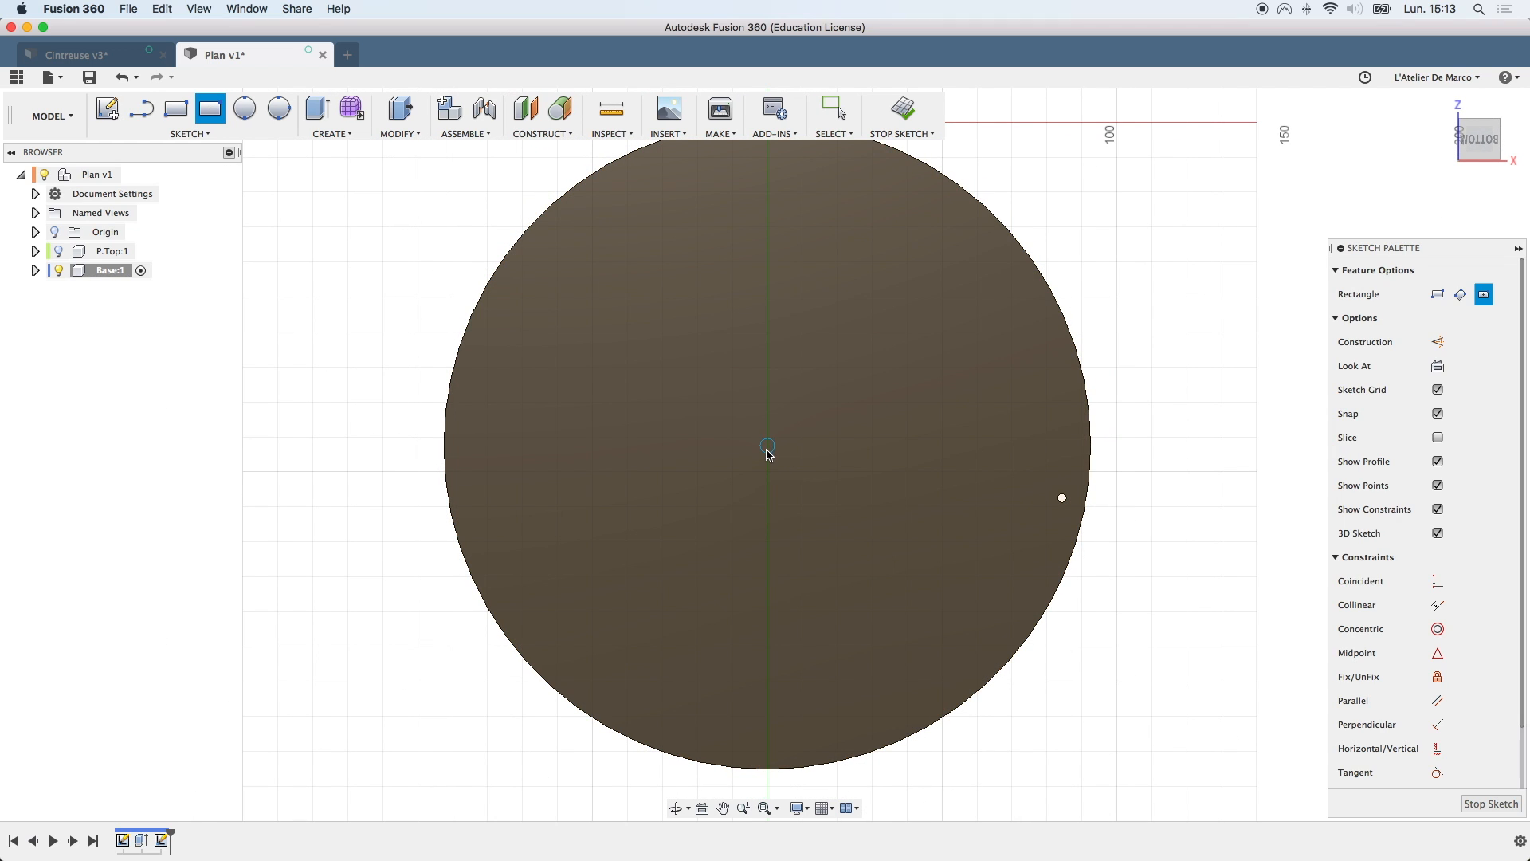
pyautogui.click(766, 450)
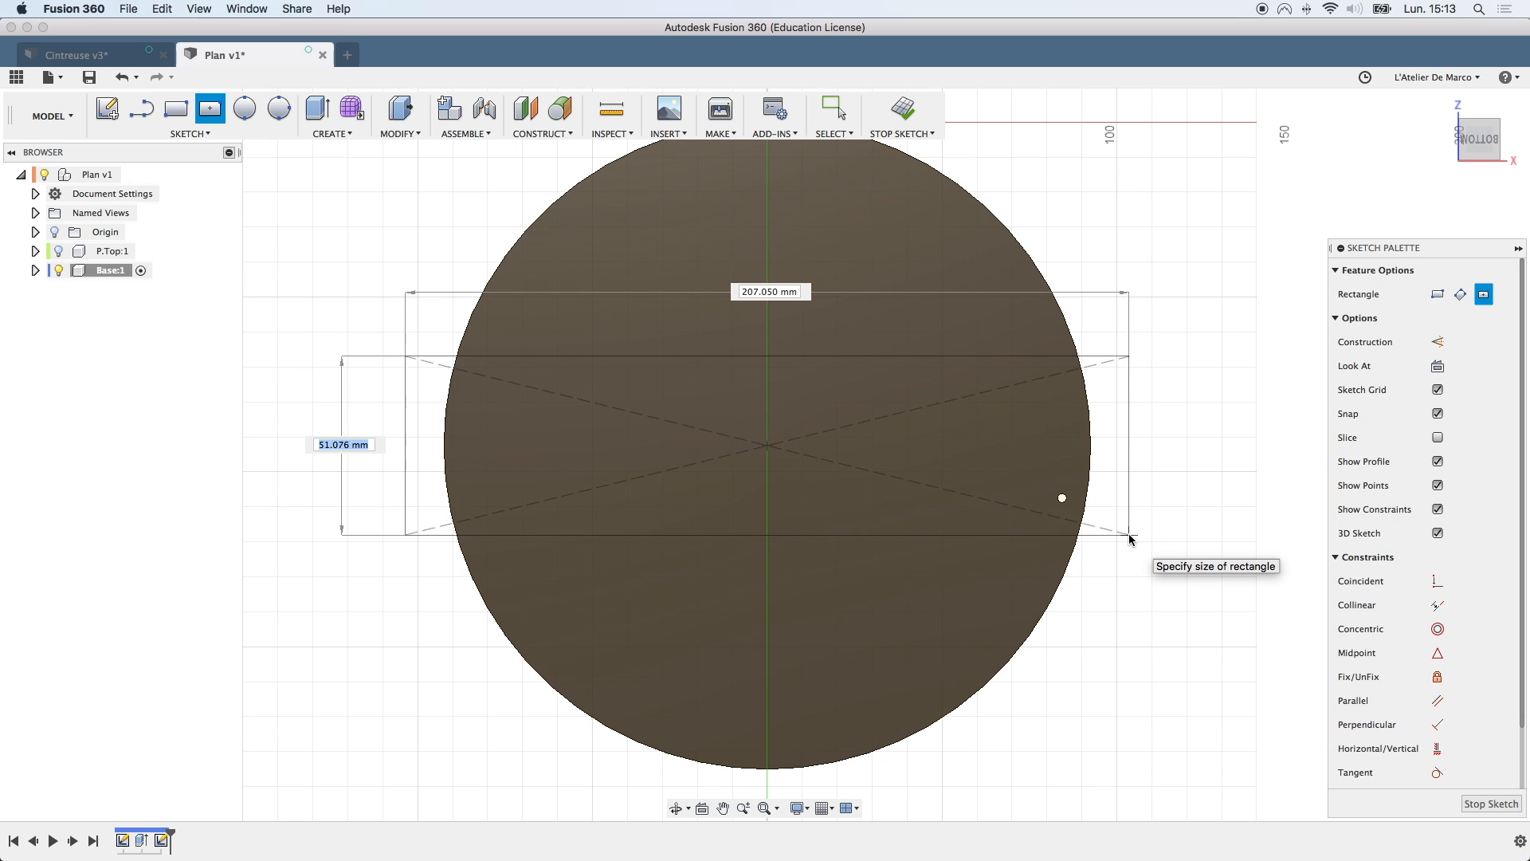
pyautogui.press('Tab')
pyautogui.write('200')
pyautogui.press('Tab')
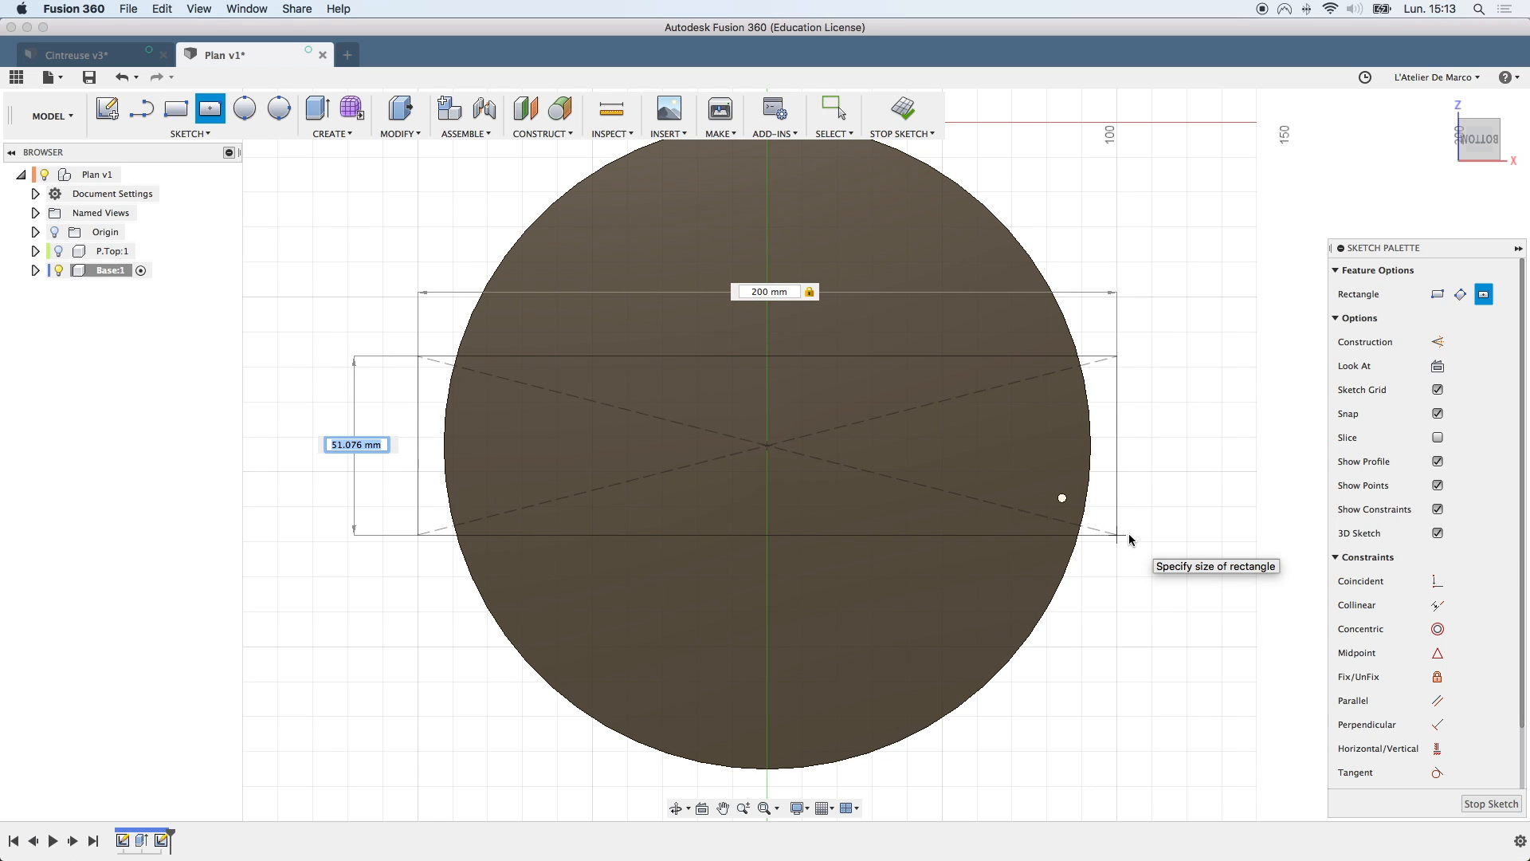
pyautogui.scroll(-5, 1128, 533)
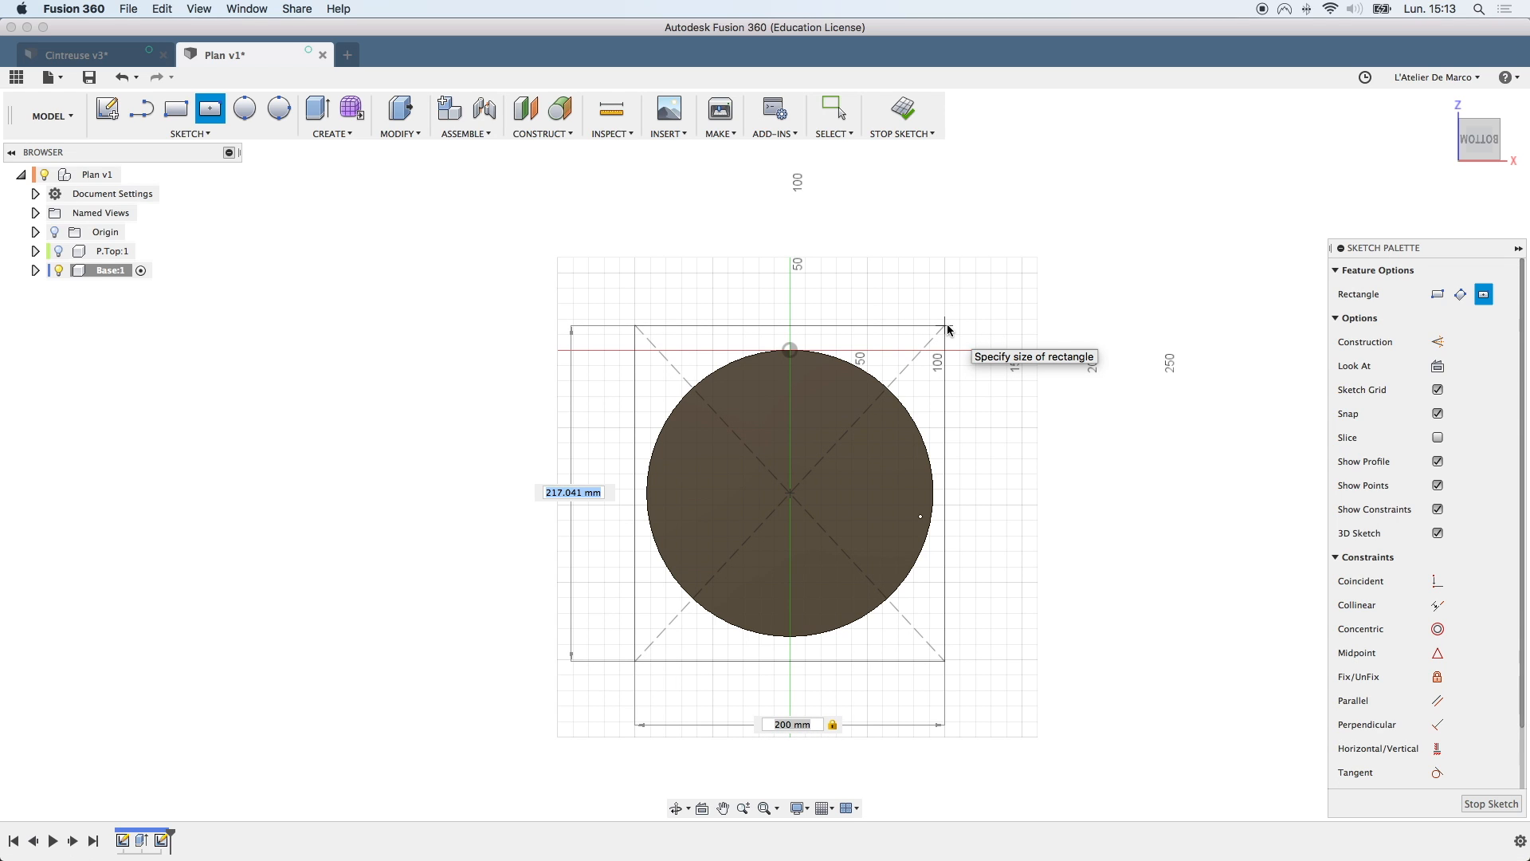
pyautogui.write('218')
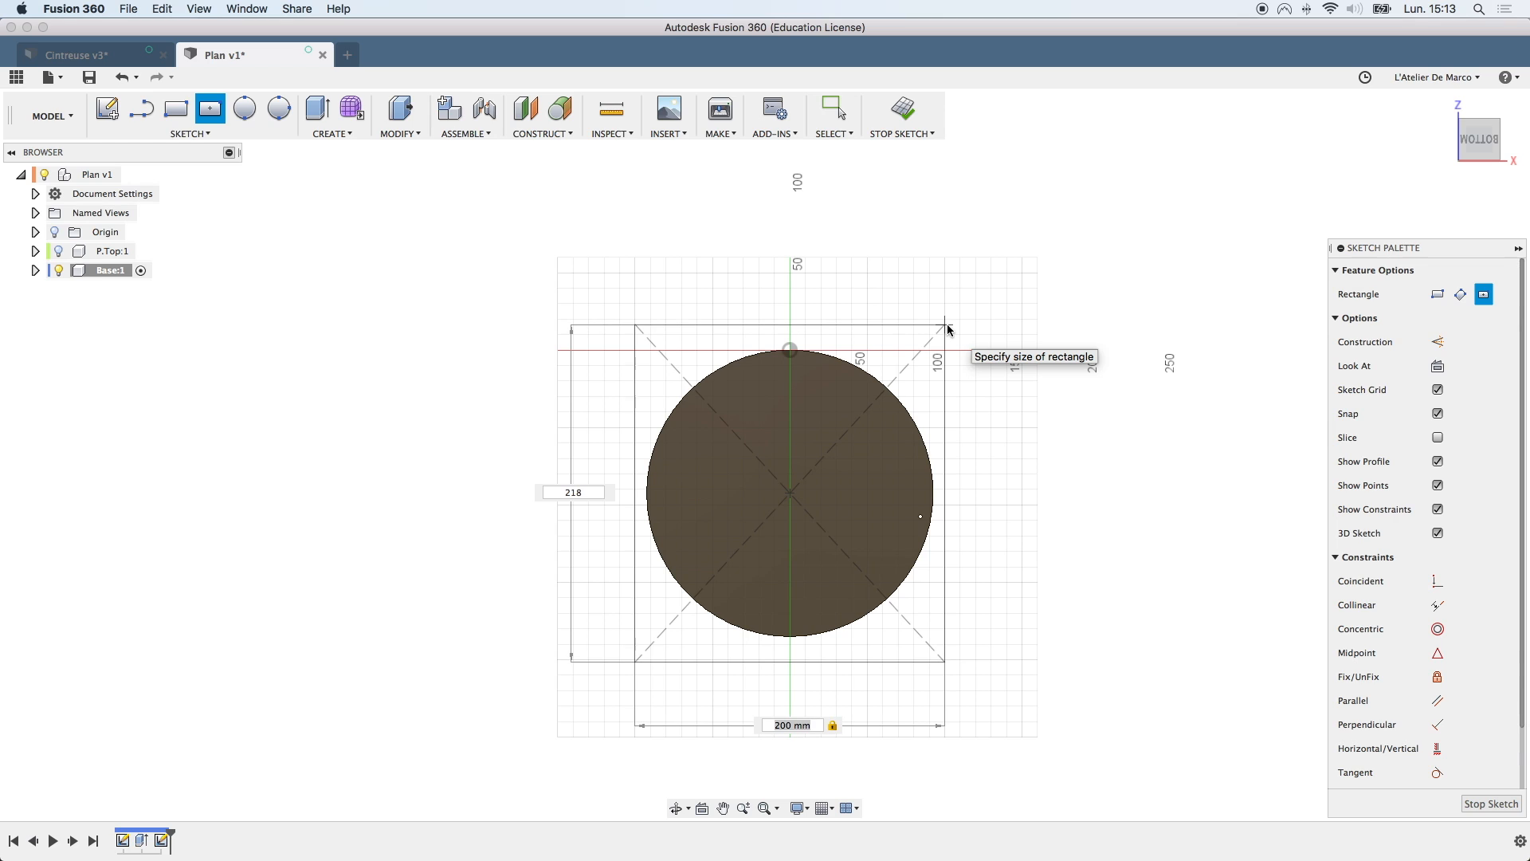
pyautogui.press('Return')
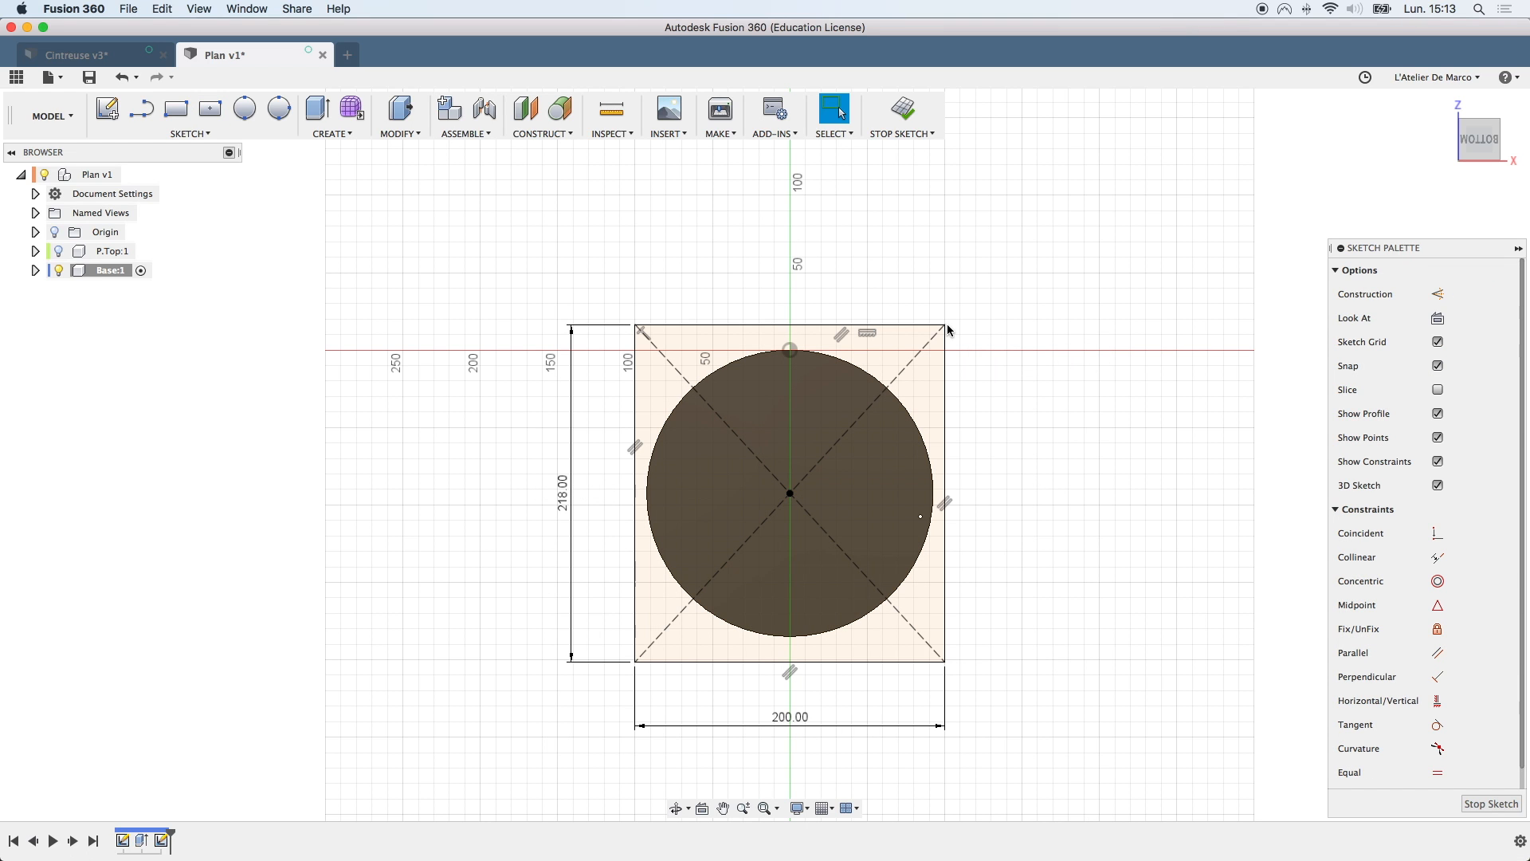
# Extrude both the rectangle and disc profiles 15 mm downward, joined to the Base body, and restore the home view
pyautogui.keyDown('shift'); pyautogui.hscroll(-5, 1062, 381); pyautogui.keyUp('shift')
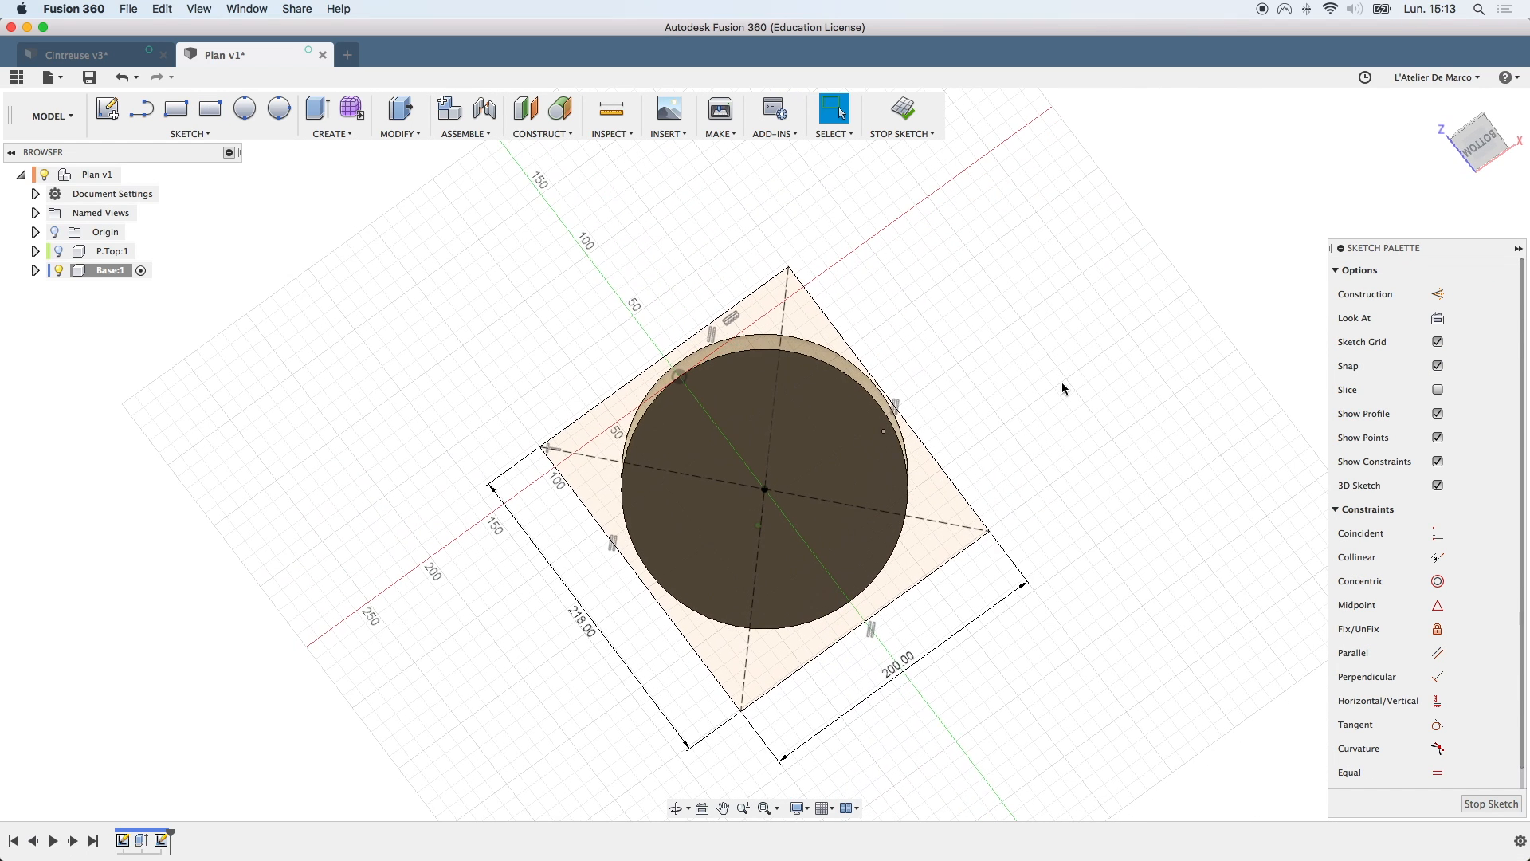
pyautogui.click(936, 492)
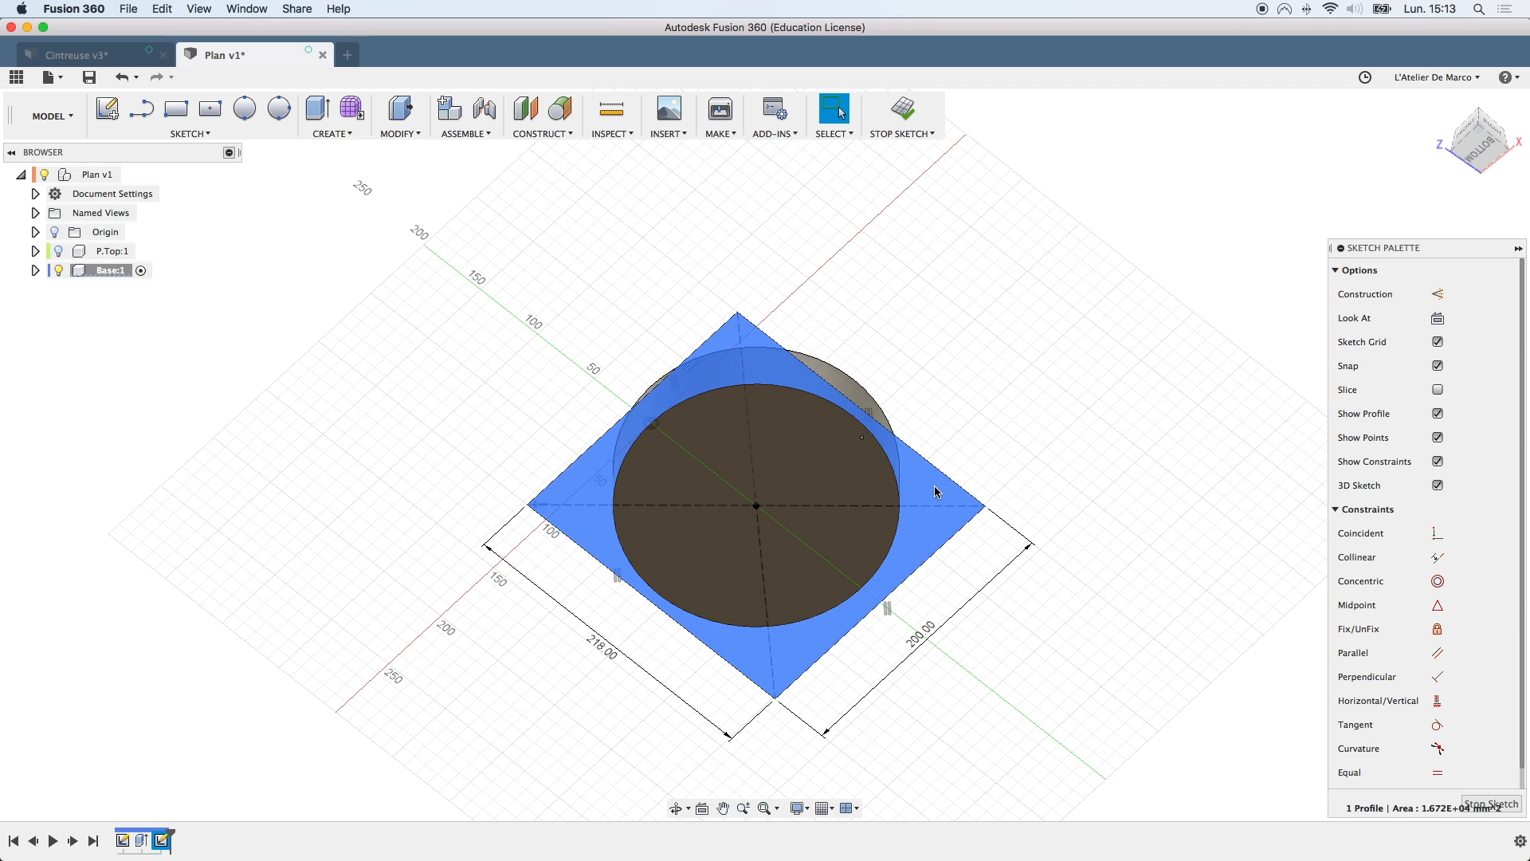
pyautogui.keyDown('shift'); pyautogui.click(801, 476); pyautogui.keyUp('shift')
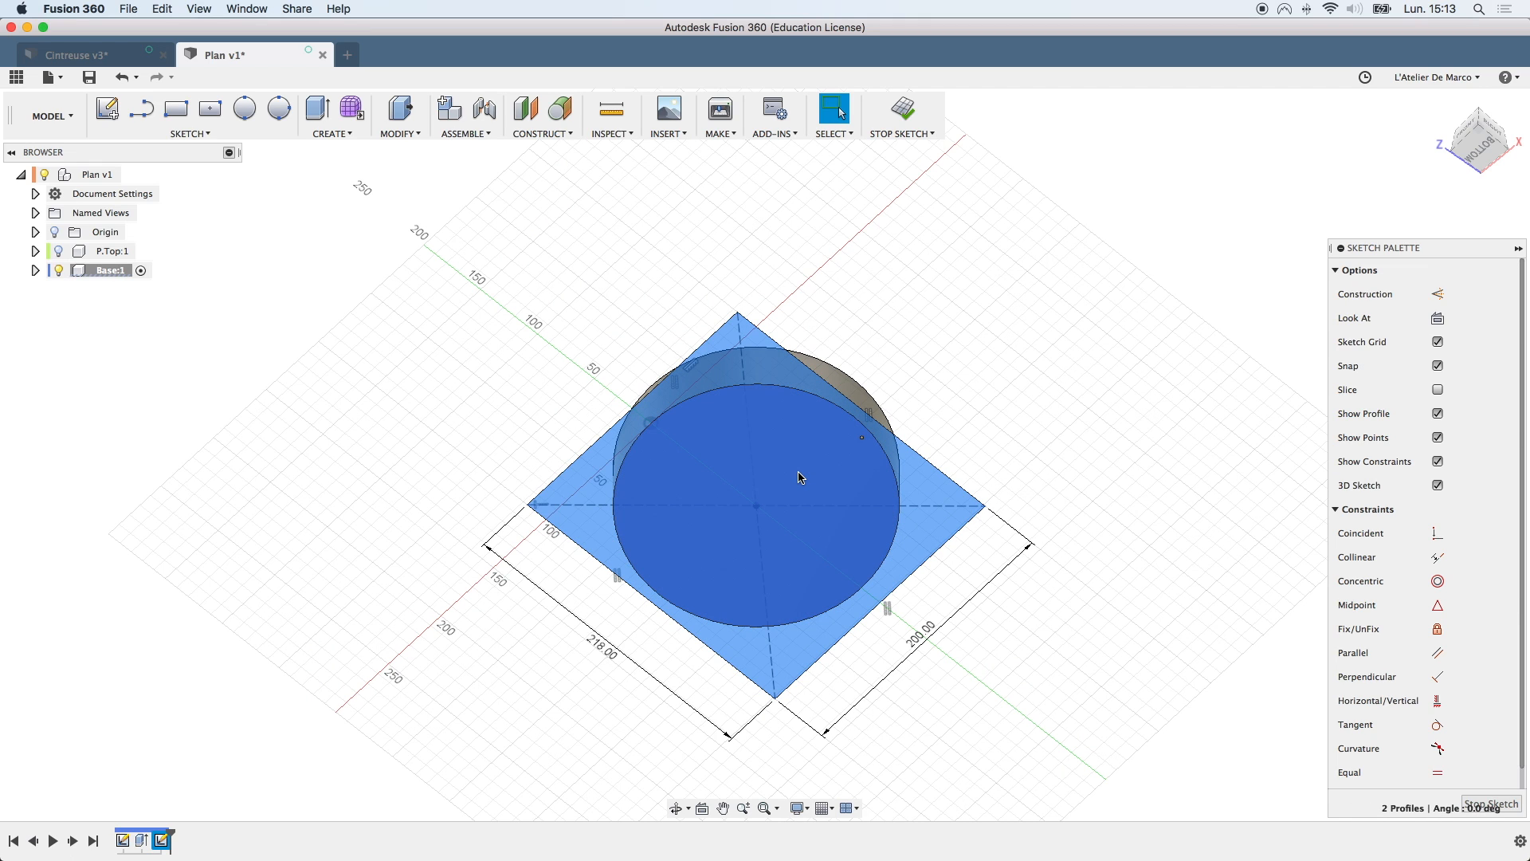
pyautogui.keyDown('shift'); pyautogui.scroll(5, 801, 477); pyautogui.keyUp('shift')
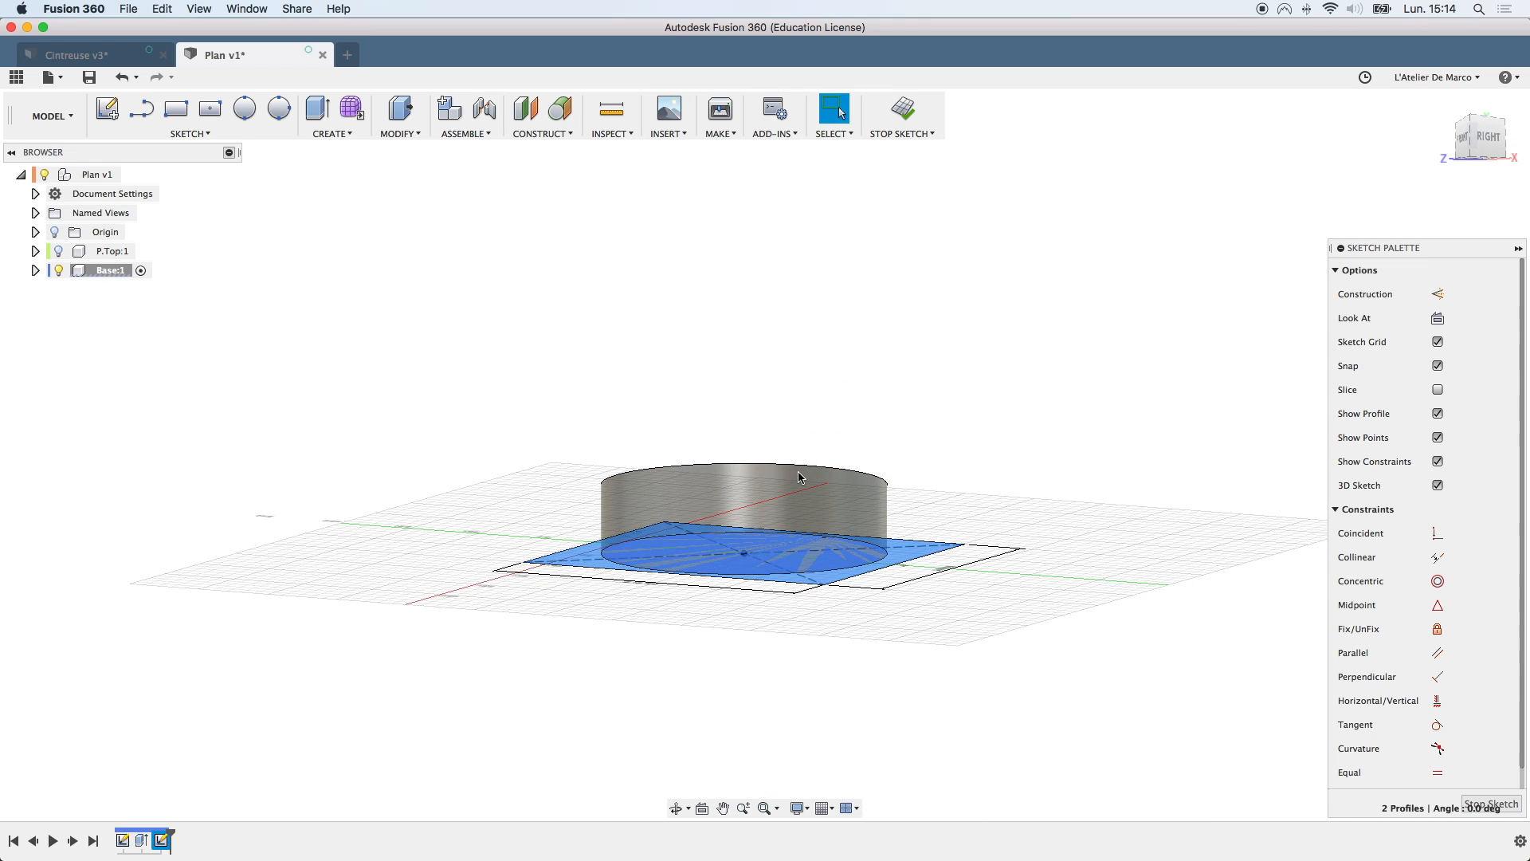
pyautogui.press('e')
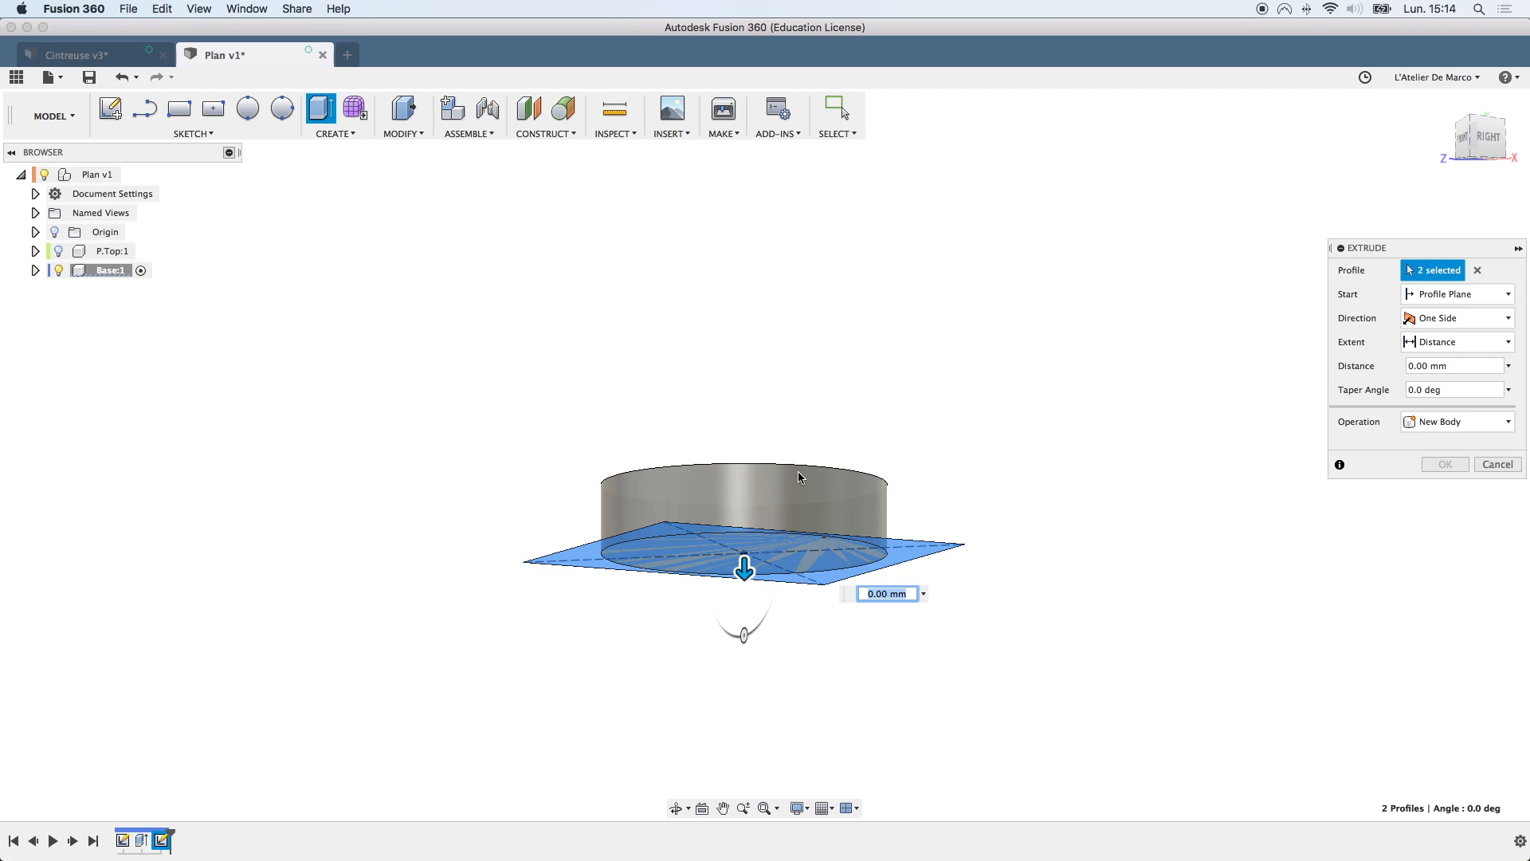
pyautogui.write('-15')
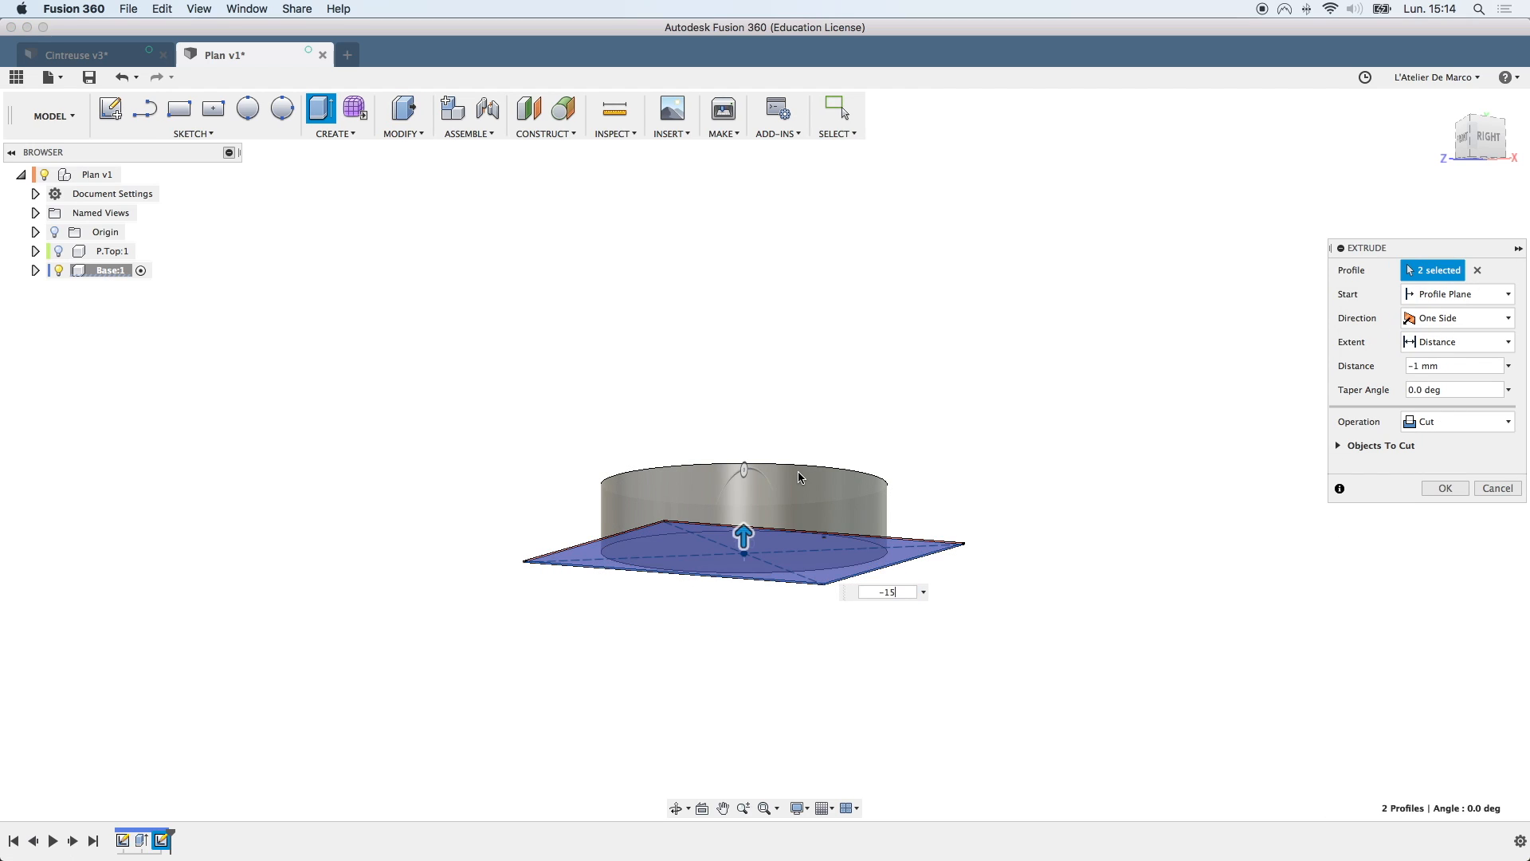
pyautogui.press('BackSpace')
pyautogui.press('BackSpace')
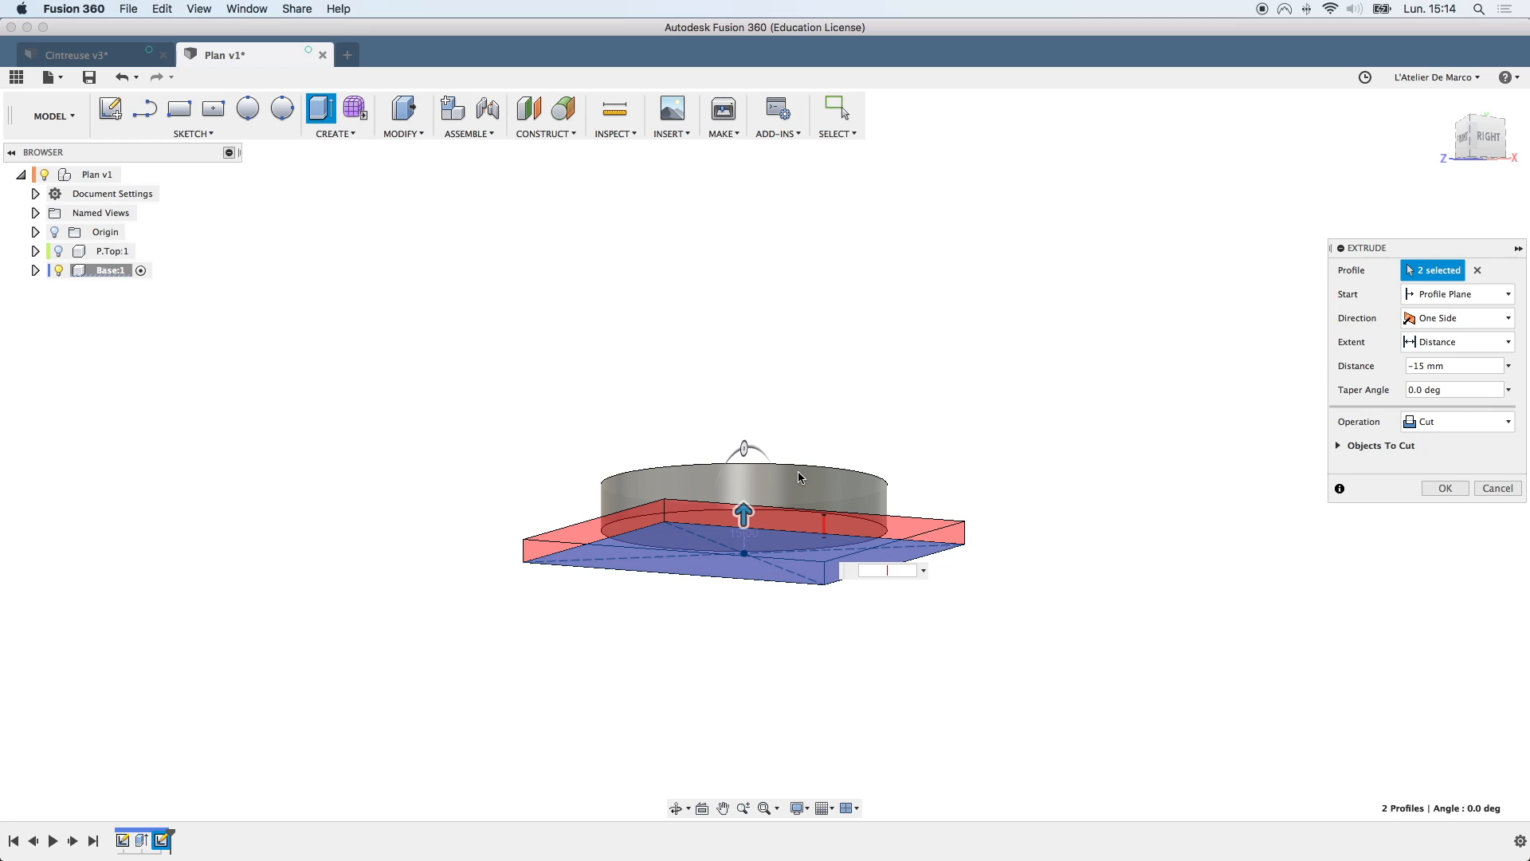
pyautogui.write('15')
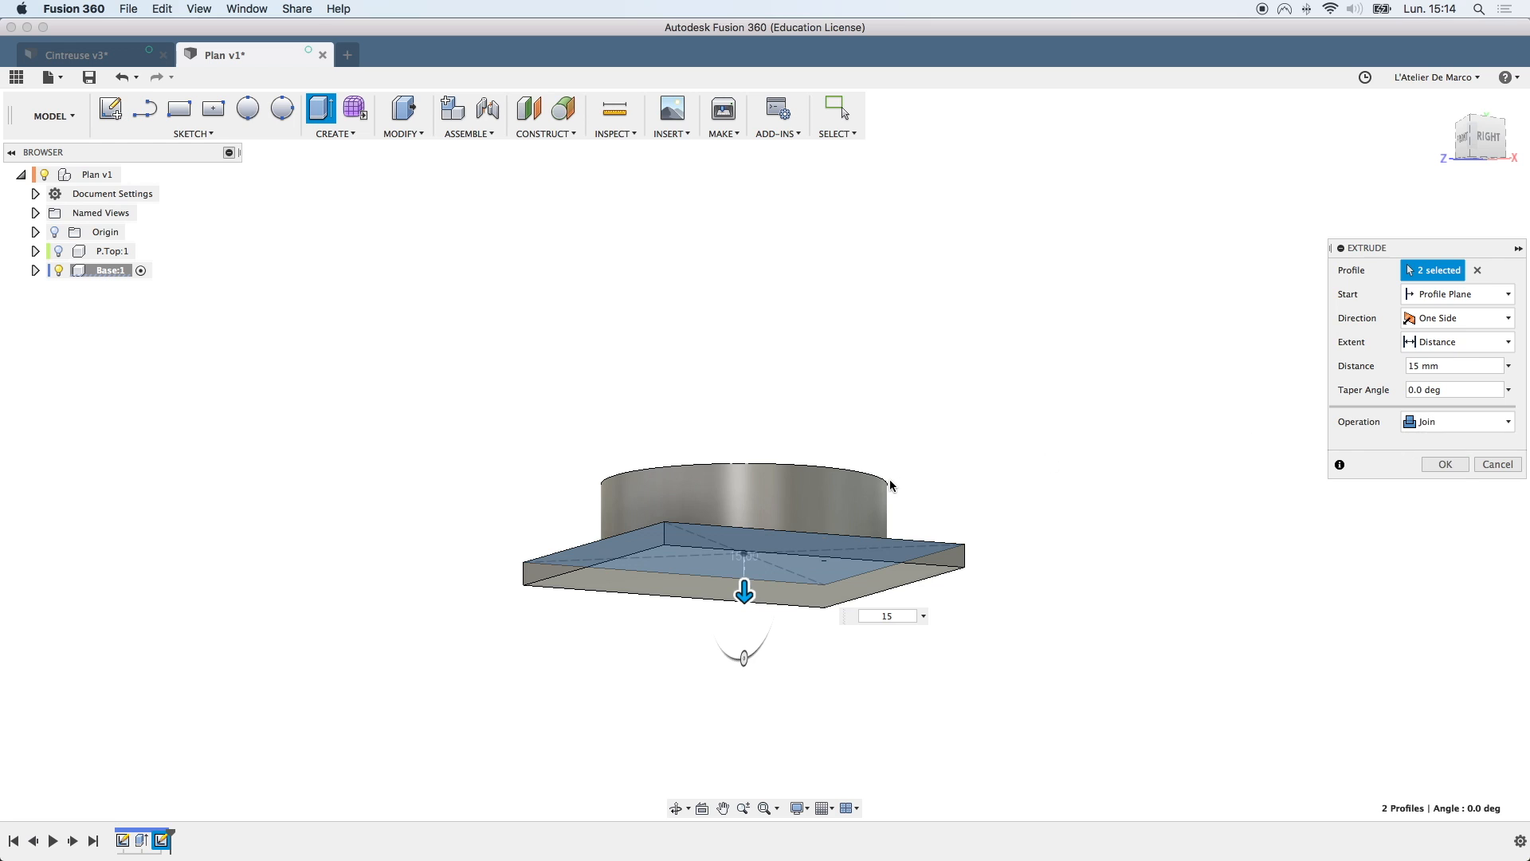
pyautogui.click(1444, 465)
pyautogui.keyDown('shift'); pyautogui.scroll(8, 1231, 631); pyautogui.keyUp('shift')
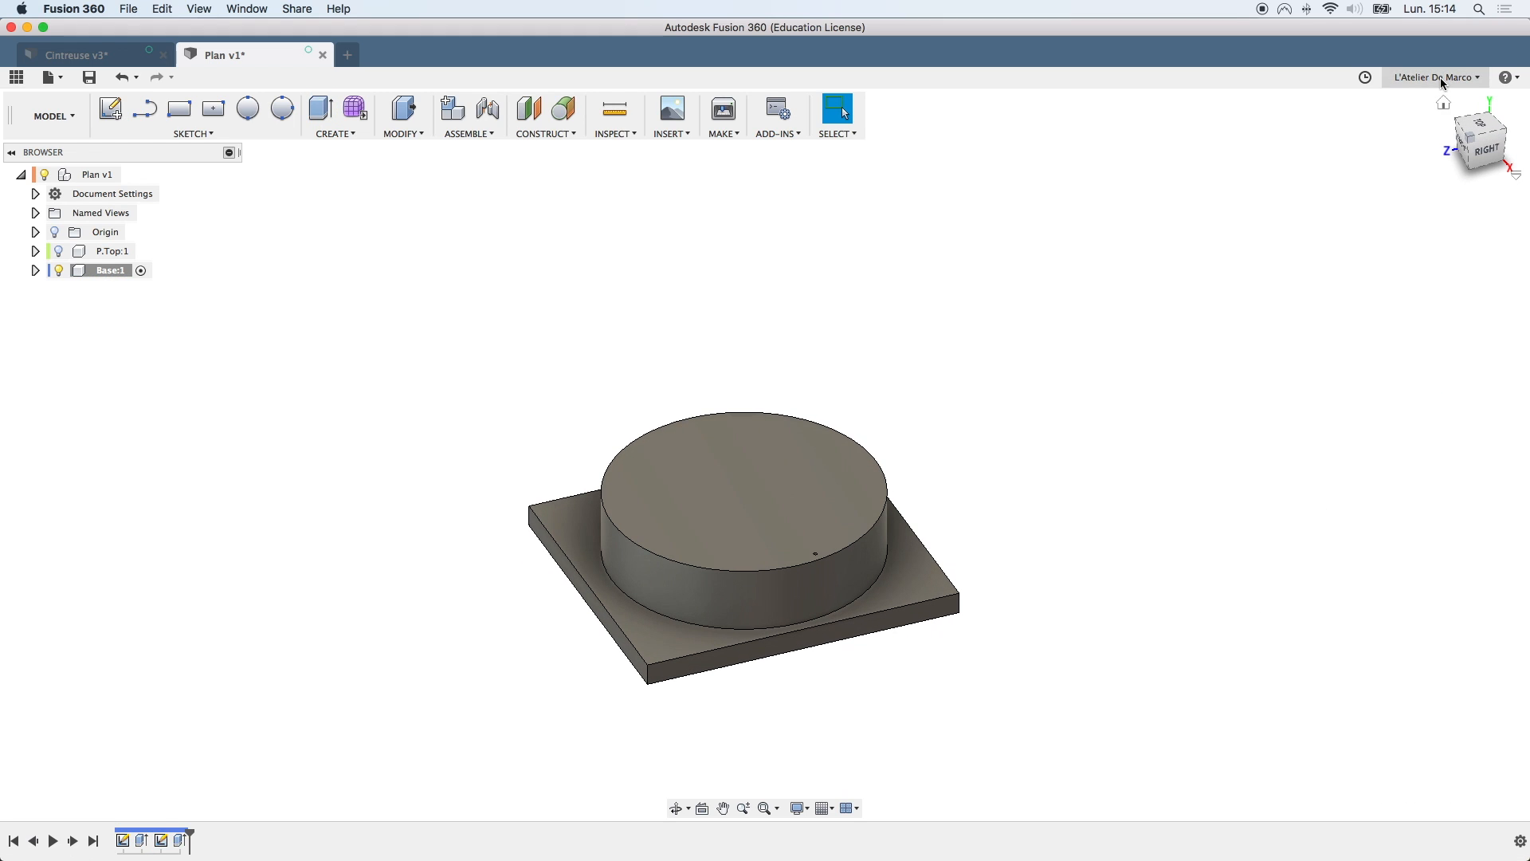
pyautogui.click(1444, 106)
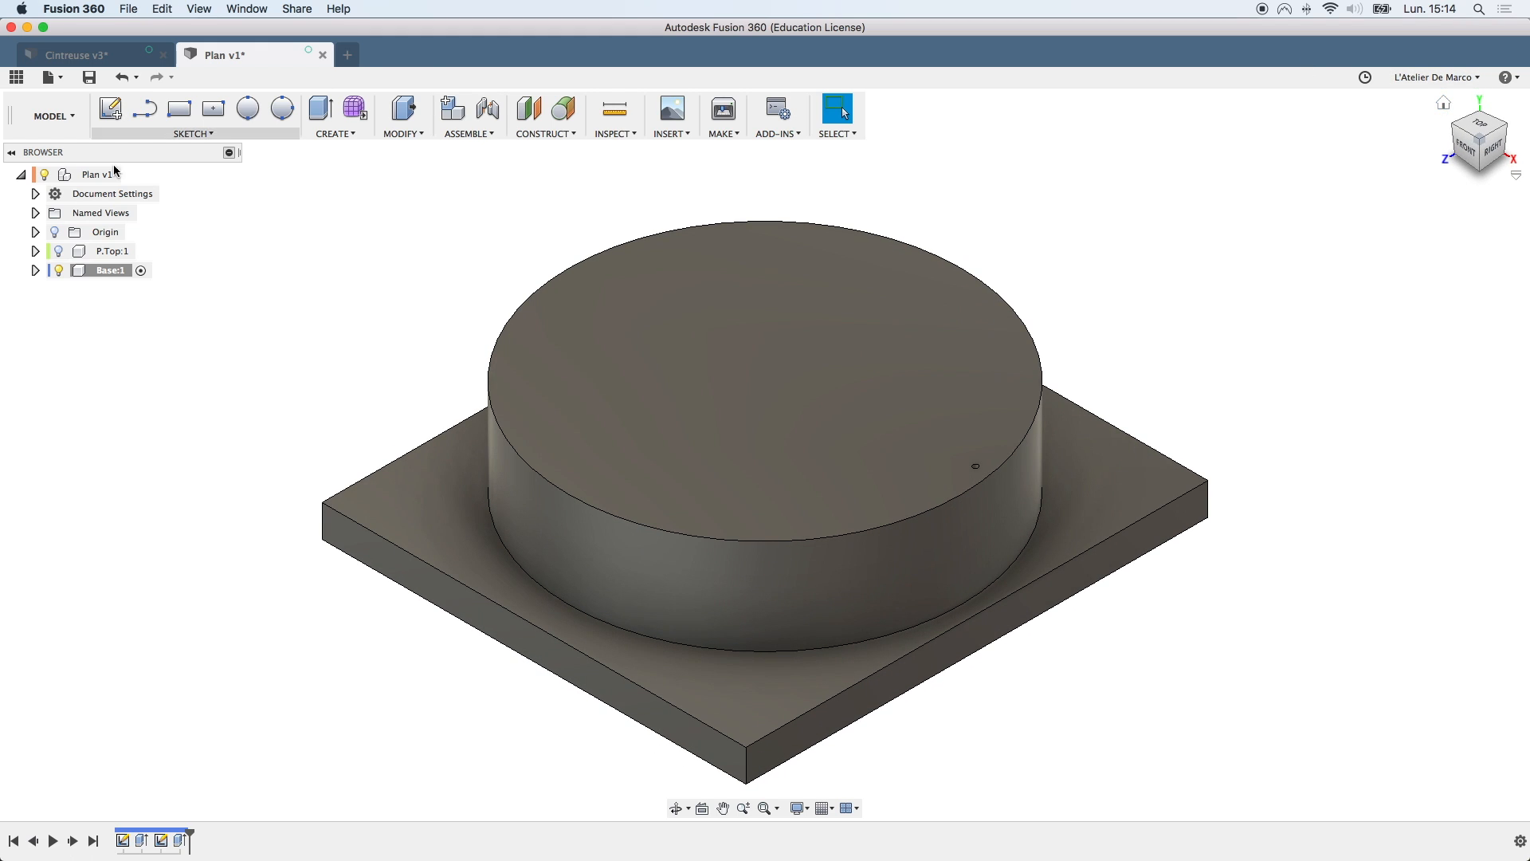
# Show the P.Top component and extrude the square plate's front side face outward 45 mm, joined to the Base body
pyautogui.click(60, 251)
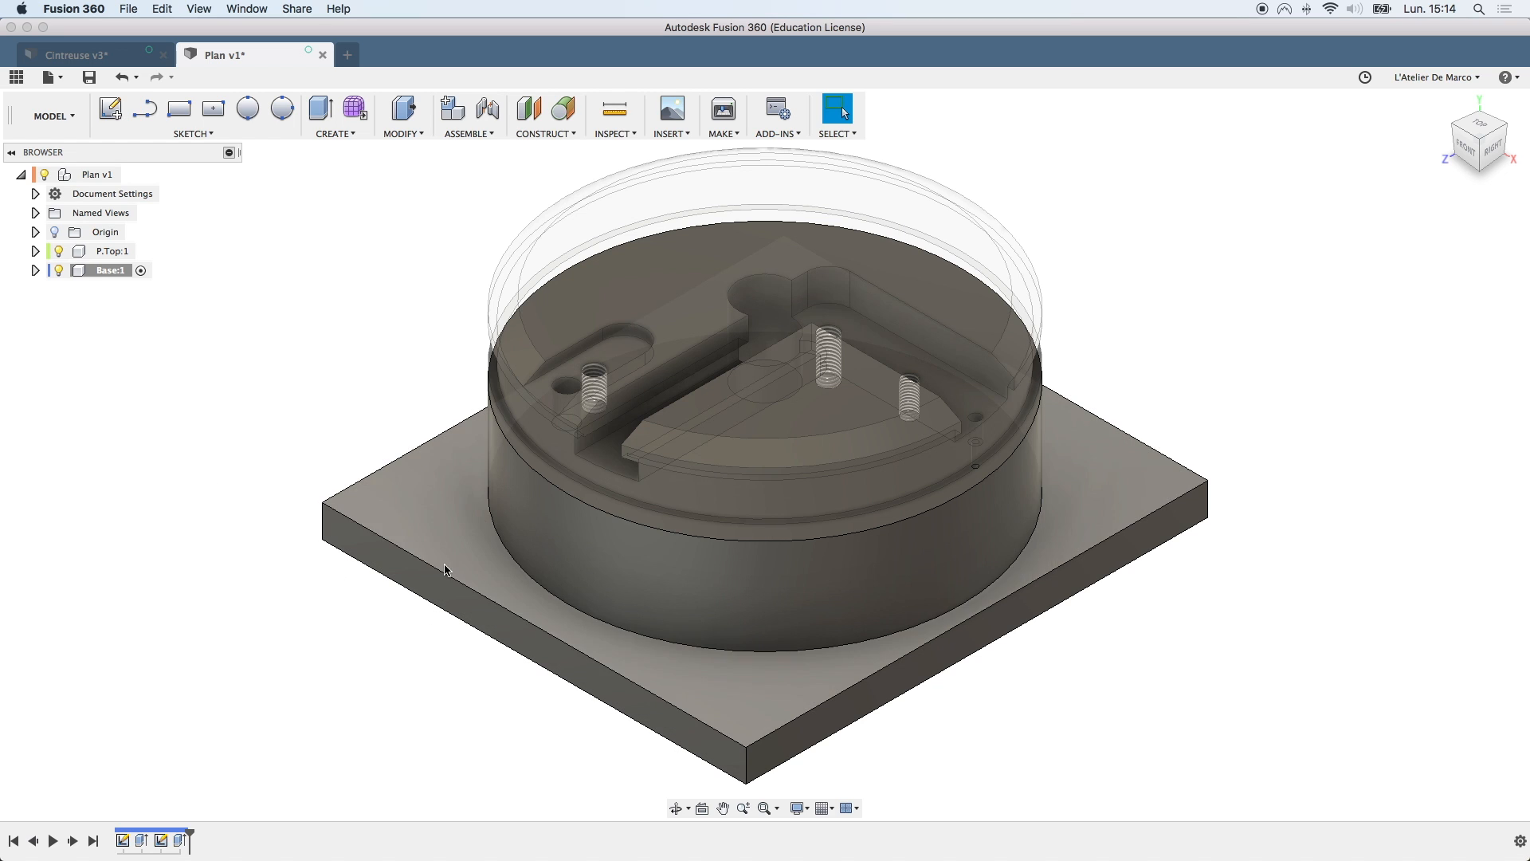
pyautogui.keyDown('shift'); pyautogui.hscroll(-10, 444, 577); pyautogui.keyUp('shift')
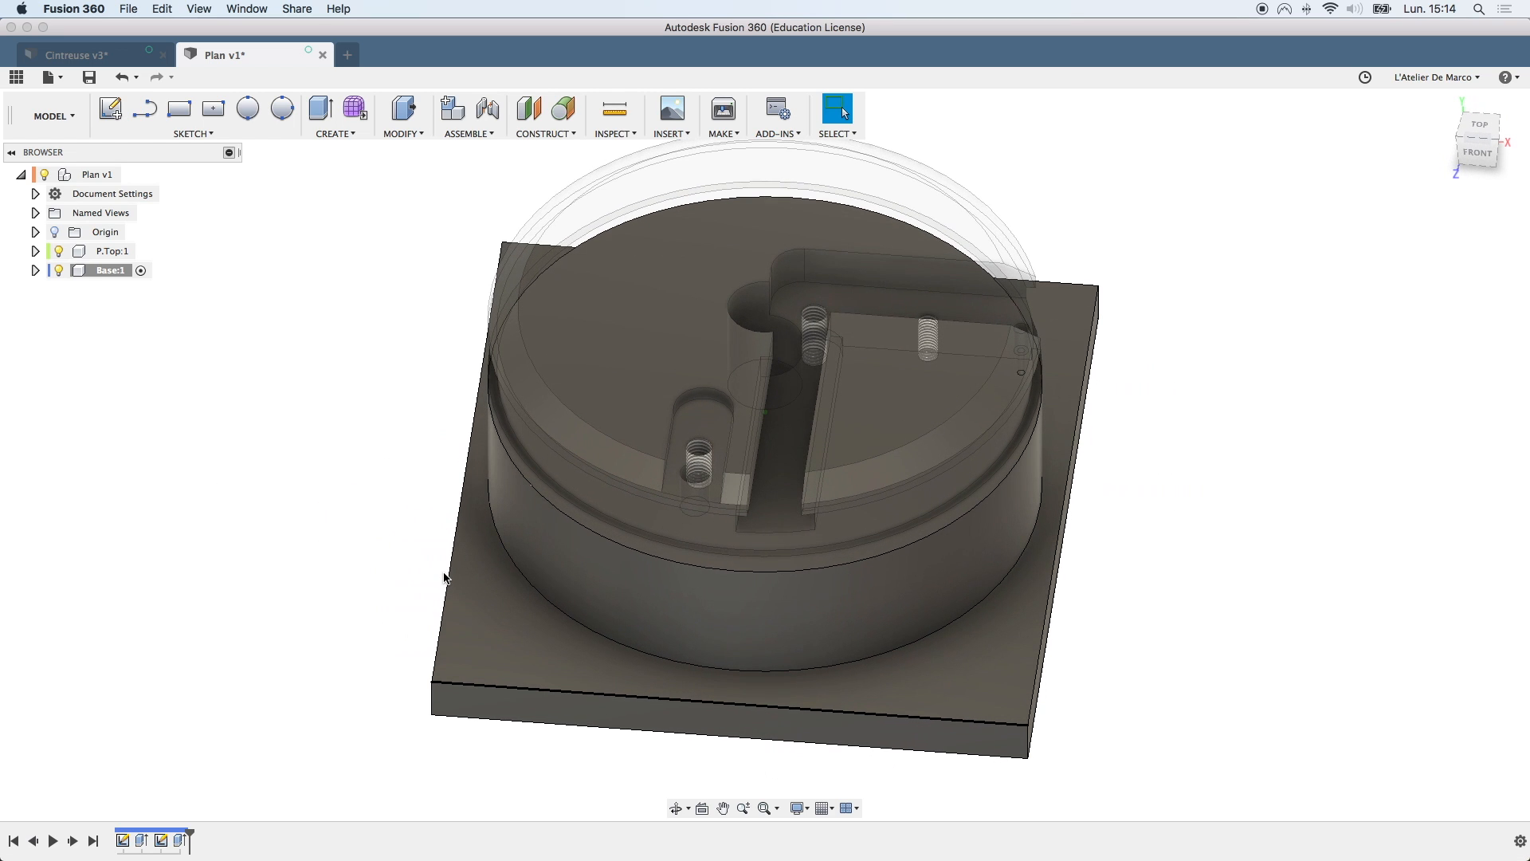
pyautogui.keyDown('shift'); pyautogui.hscroll(3, 444, 577); pyautogui.keyUp('shift')
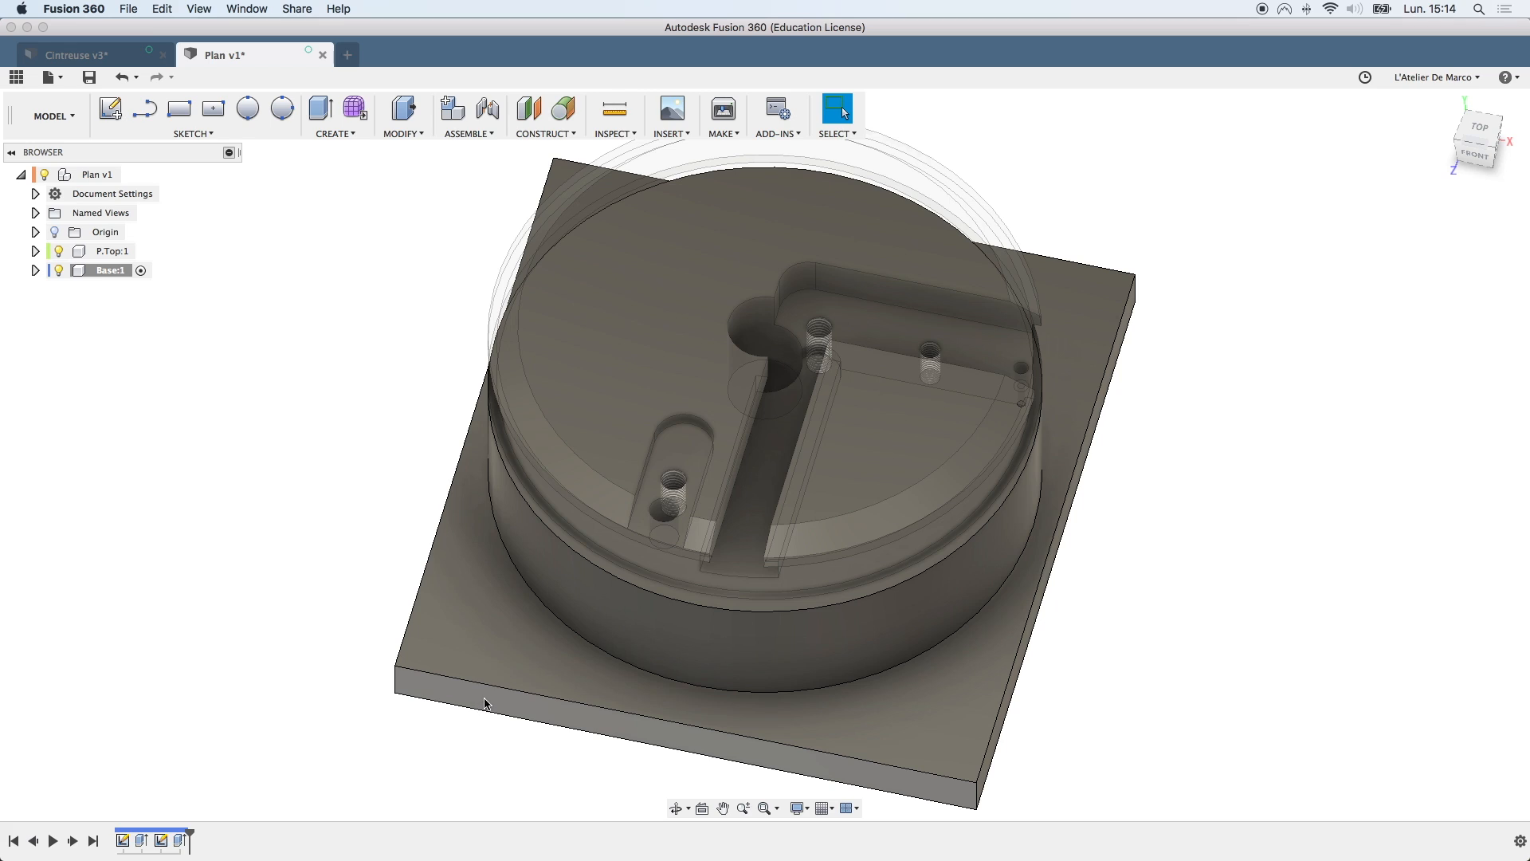
pyautogui.click(488, 704)
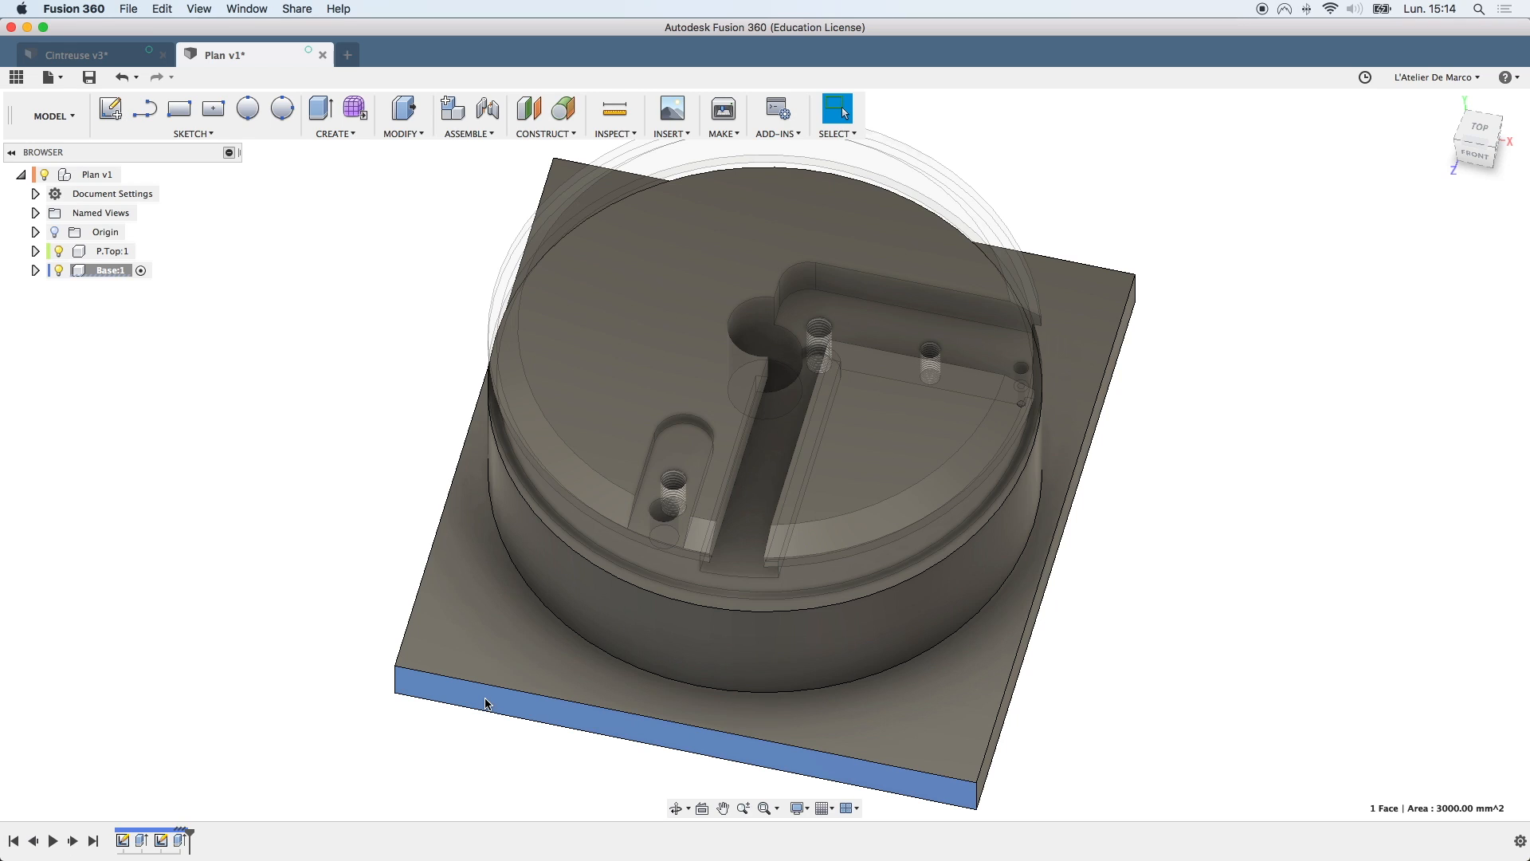
pyautogui.press('e')
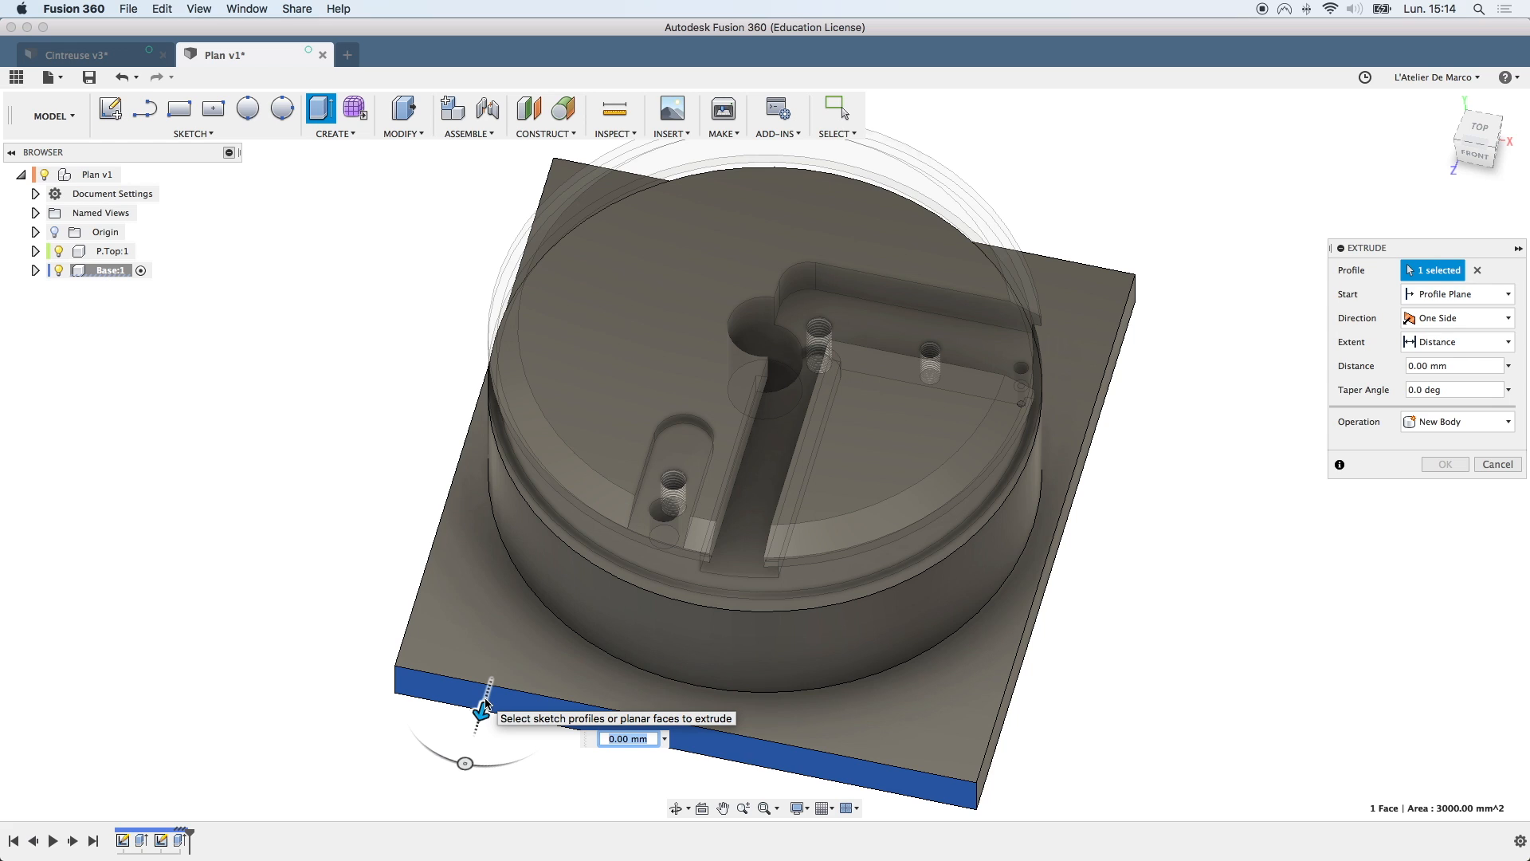
pyautogui.moveTo(484, 704); pyautogui.dragTo(448, 813)
pyautogui.scroll(-3, 545, 775)
pyautogui.scroll(3, 546, 776)
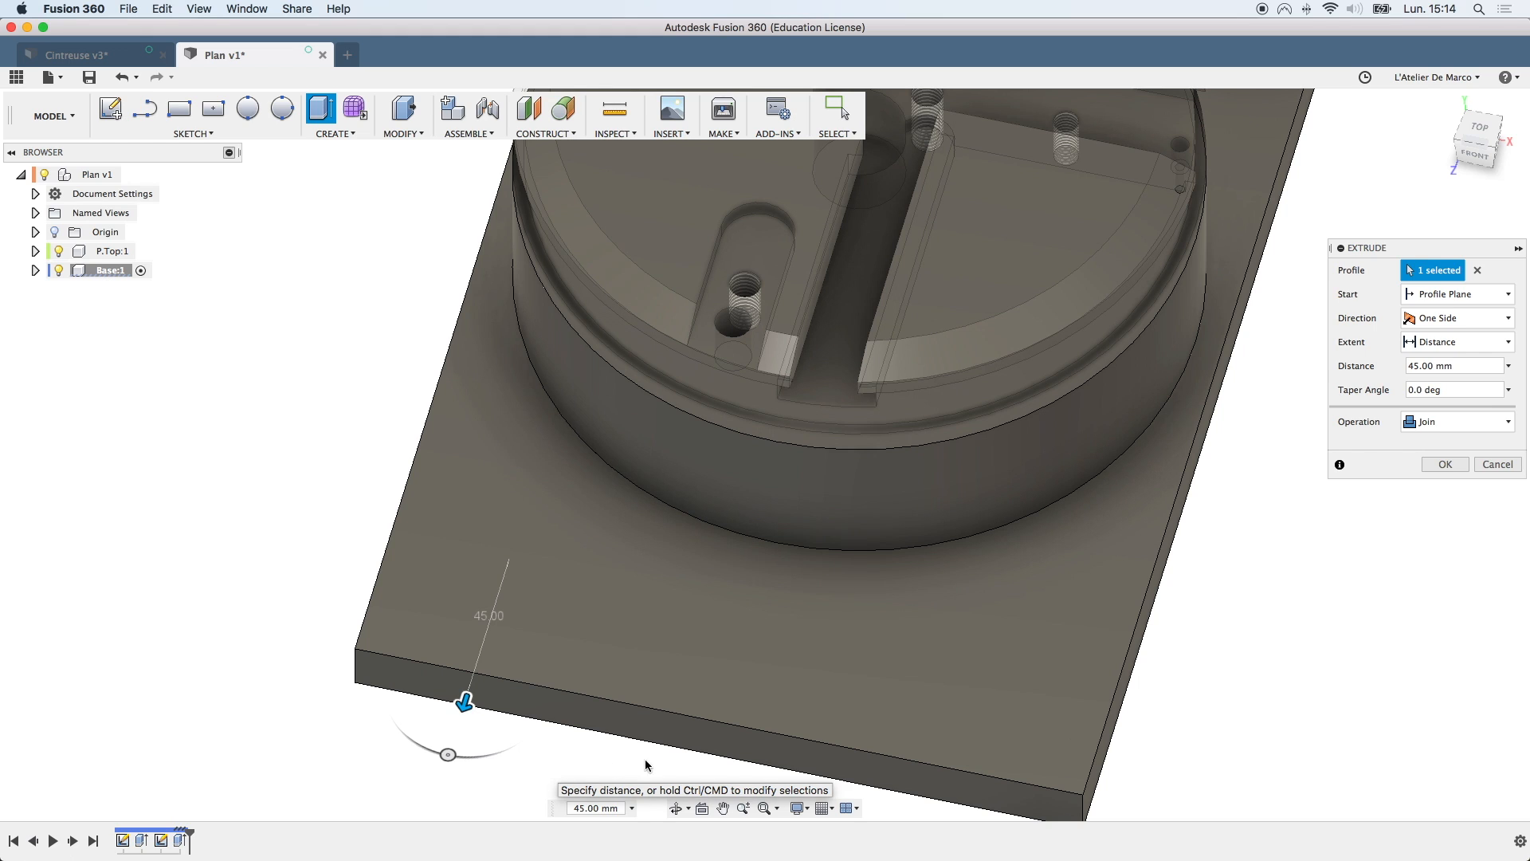
pyautogui.click(1444, 465)
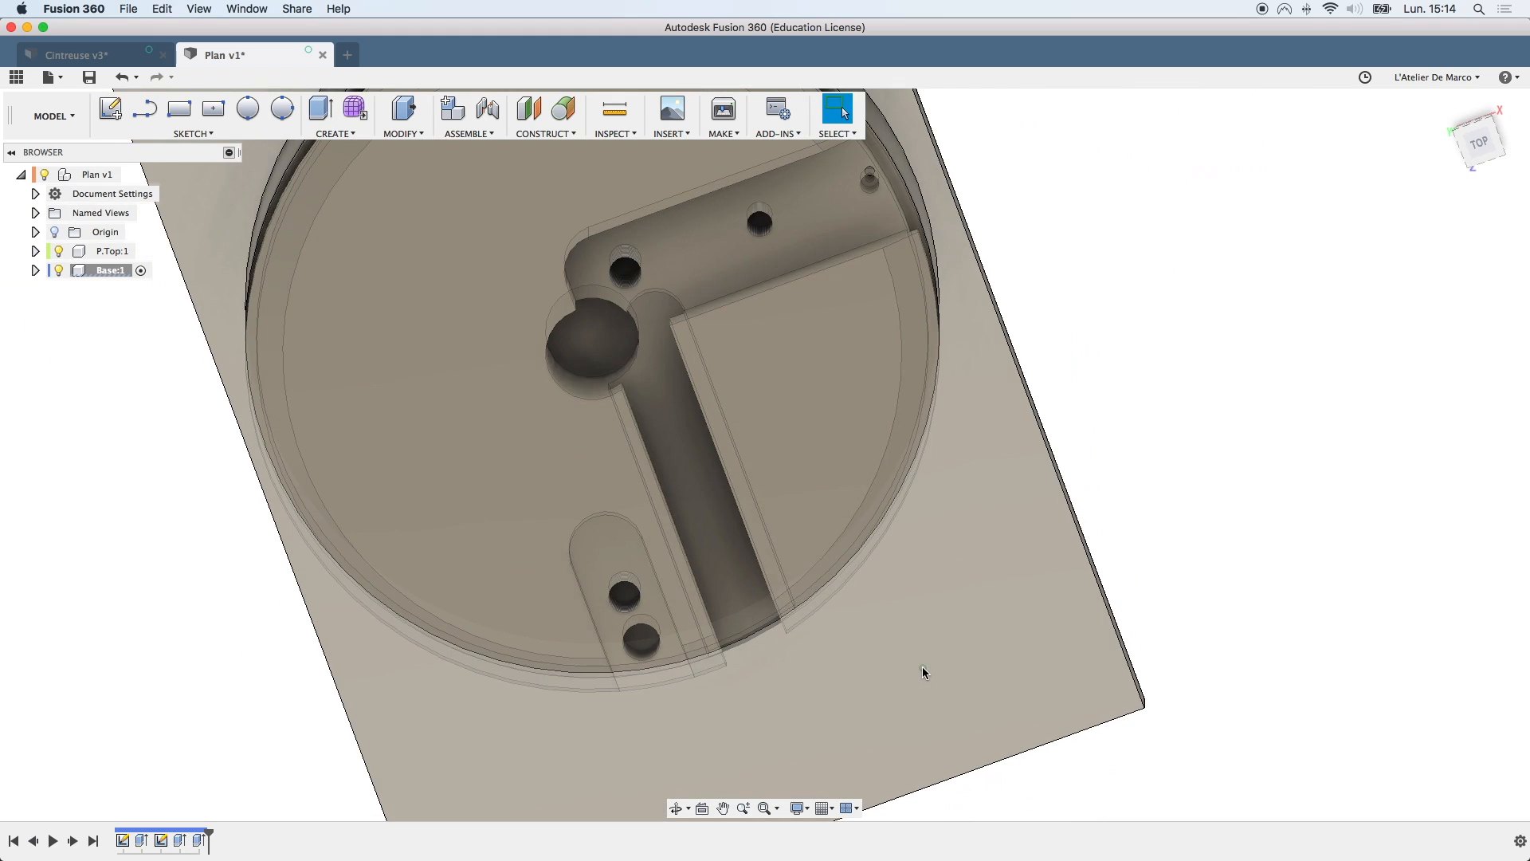
# Hide the P.Top component and view the Base straight from the top
pyautogui.click(59, 252)
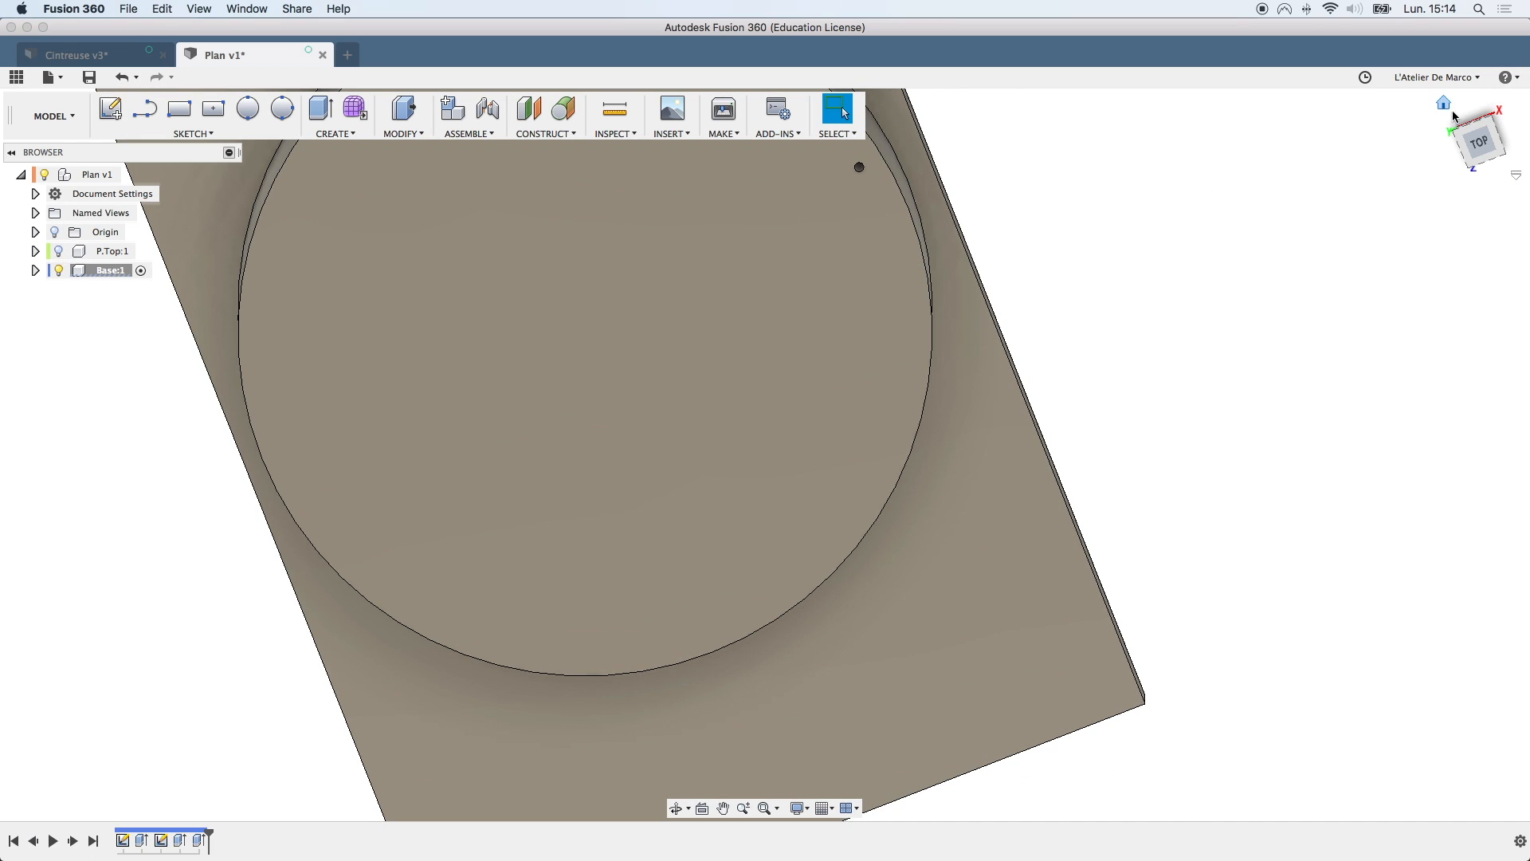
pyautogui.click(1480, 145)
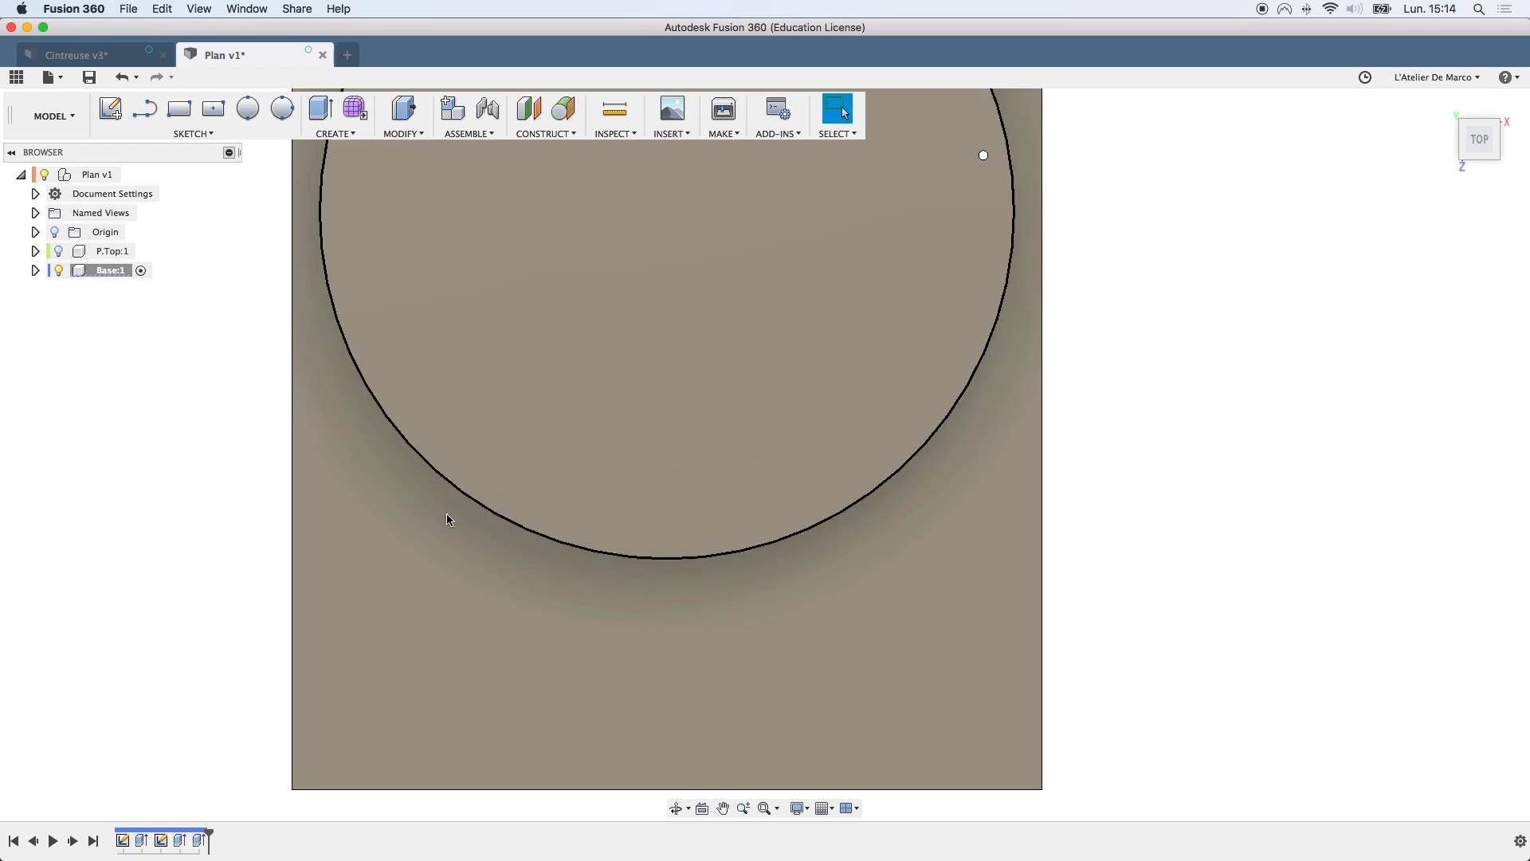
# Switch to Safari to examine the base shape in the Gressel HB20 reference photo, and return to Fusion 360
pyautogui.press('super+Tab')
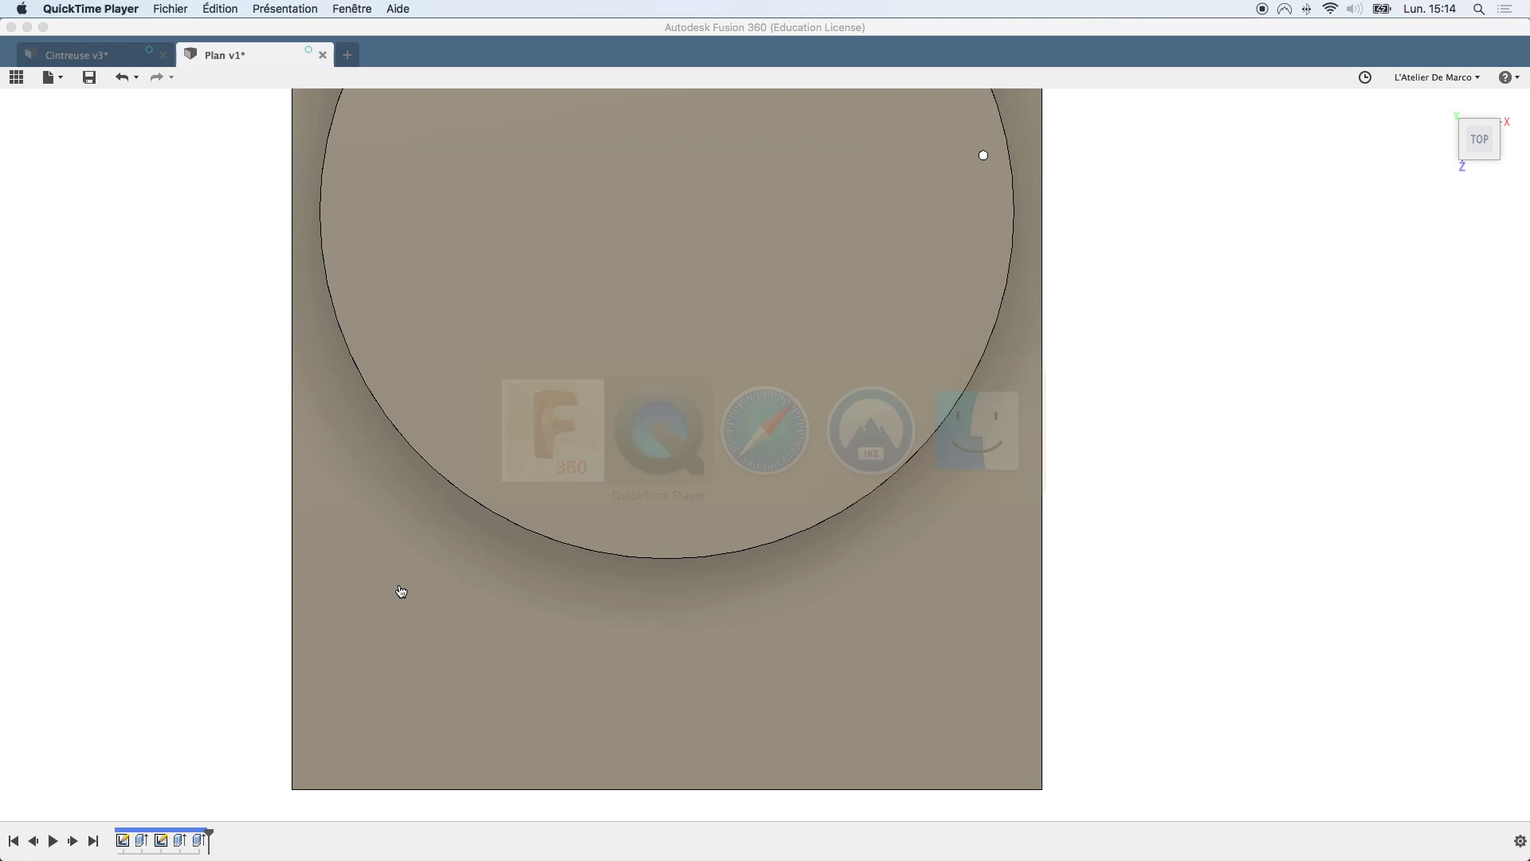
pyautogui.press('super+Tab')
pyautogui.press('super+Tab')
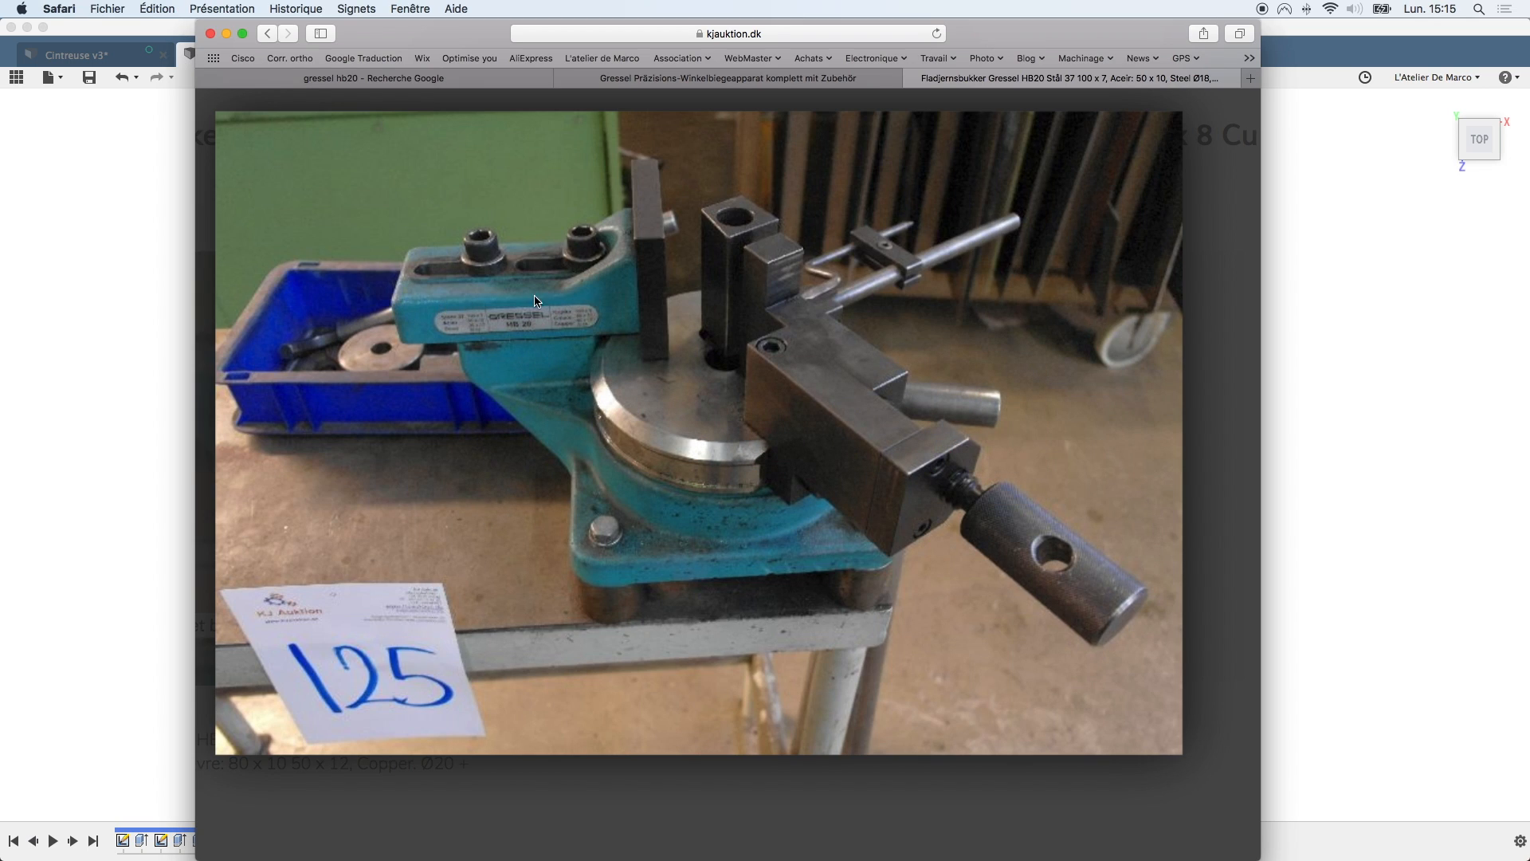
pyautogui.press('super+Tab')
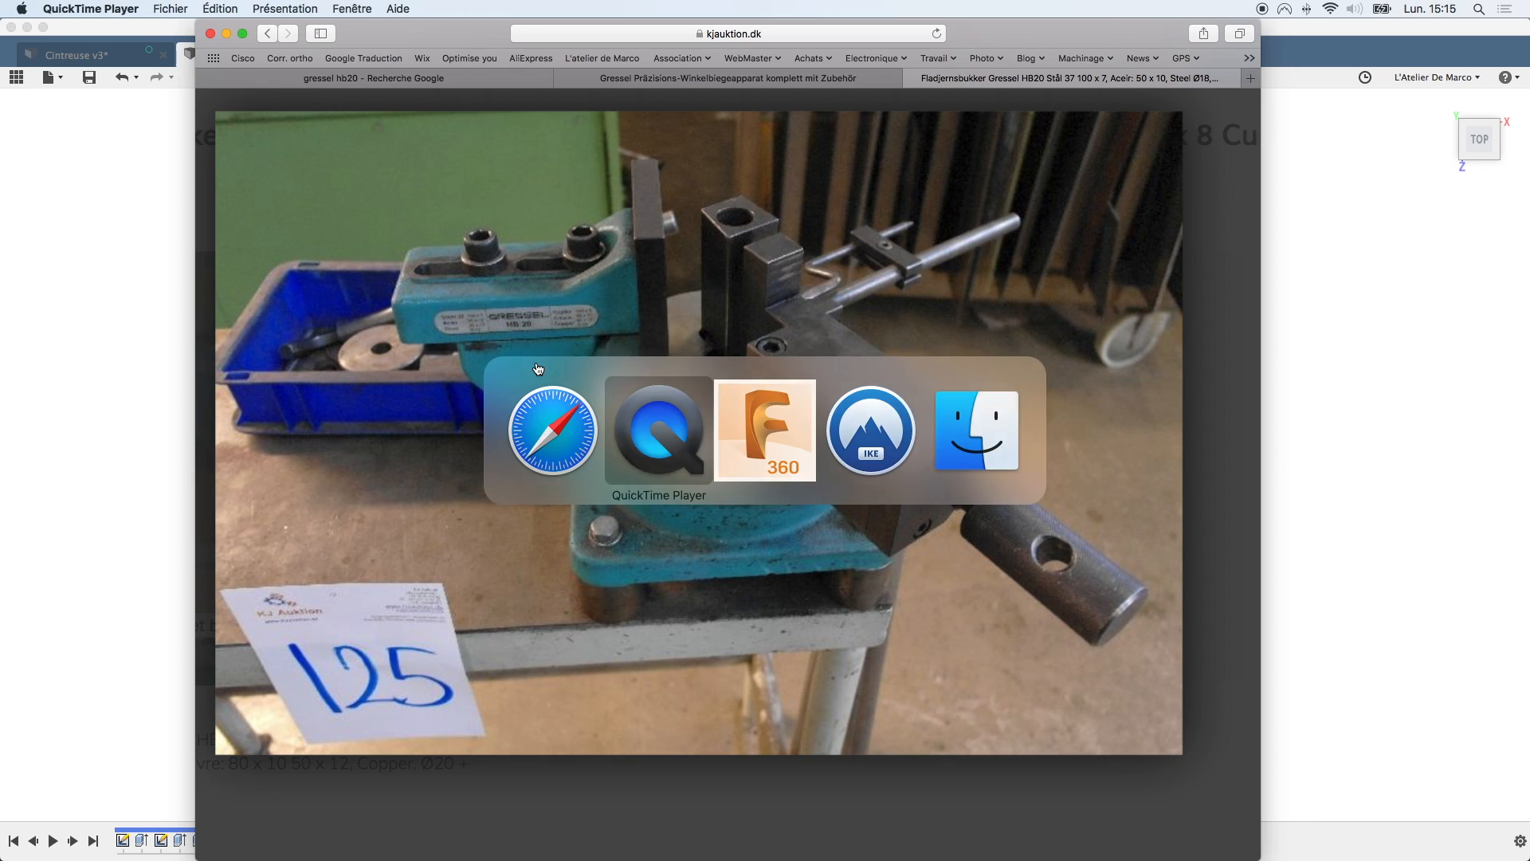
pyautogui.press('super+Tab')
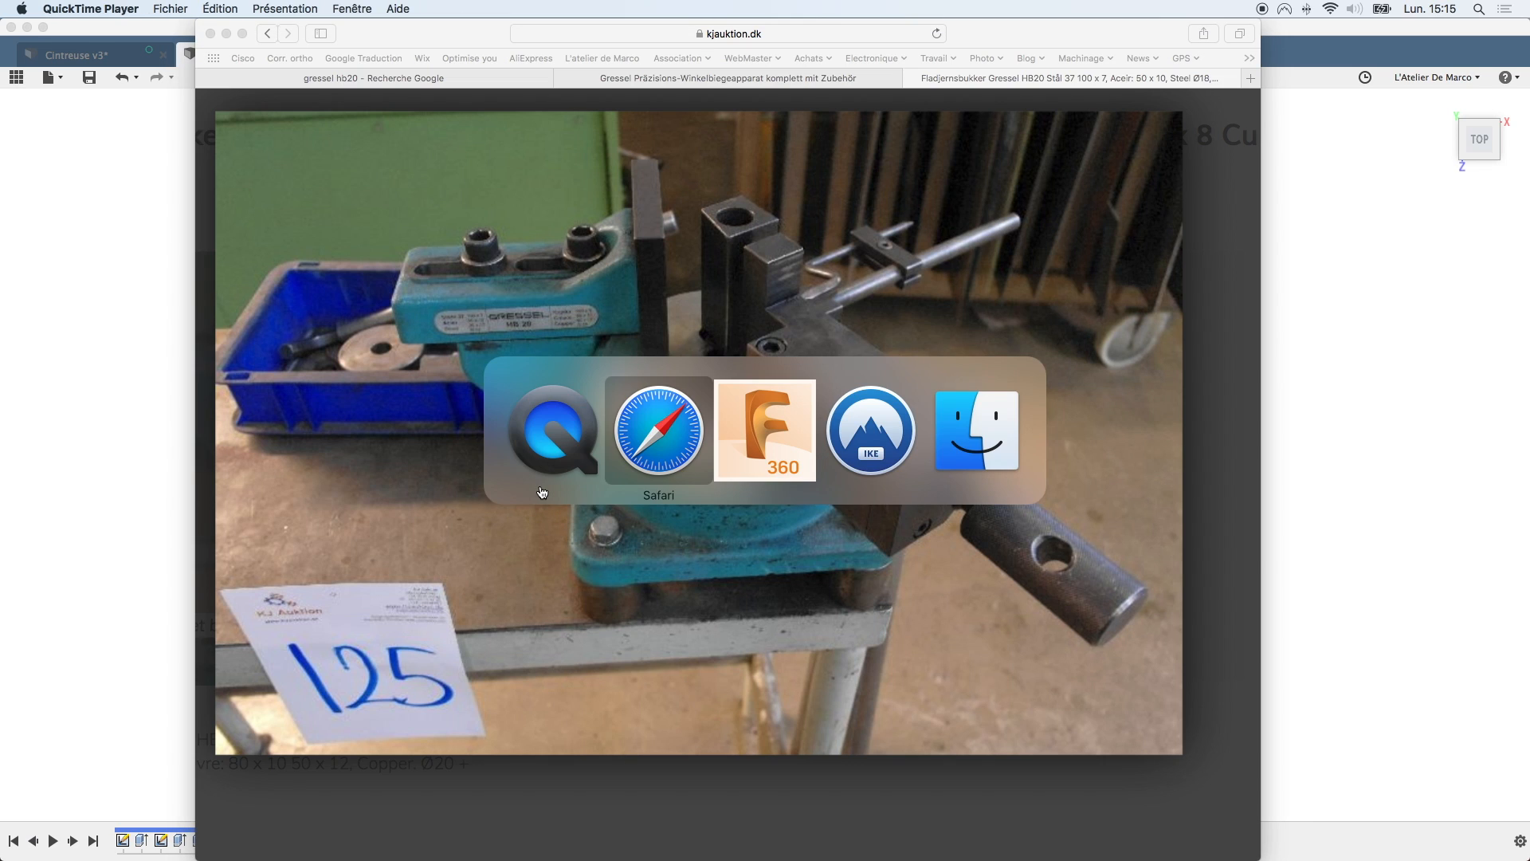
pyautogui.press('super+Tab')
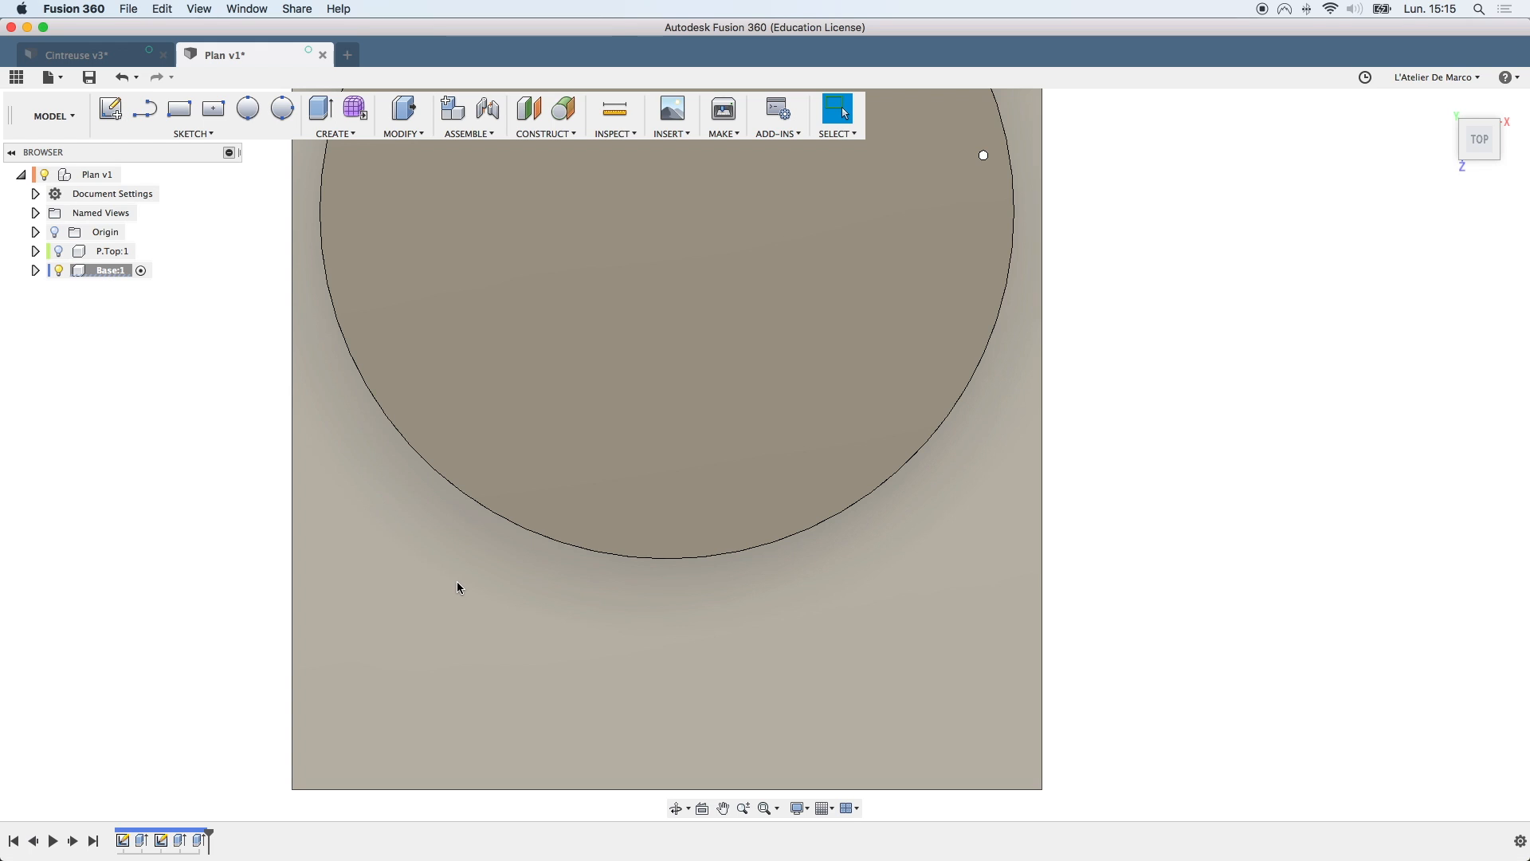
# Sketch a 70 mm wide rectangle on the base plate's top face, starting at its front-left corner and reaching into the disc area
pyautogui.press('r')
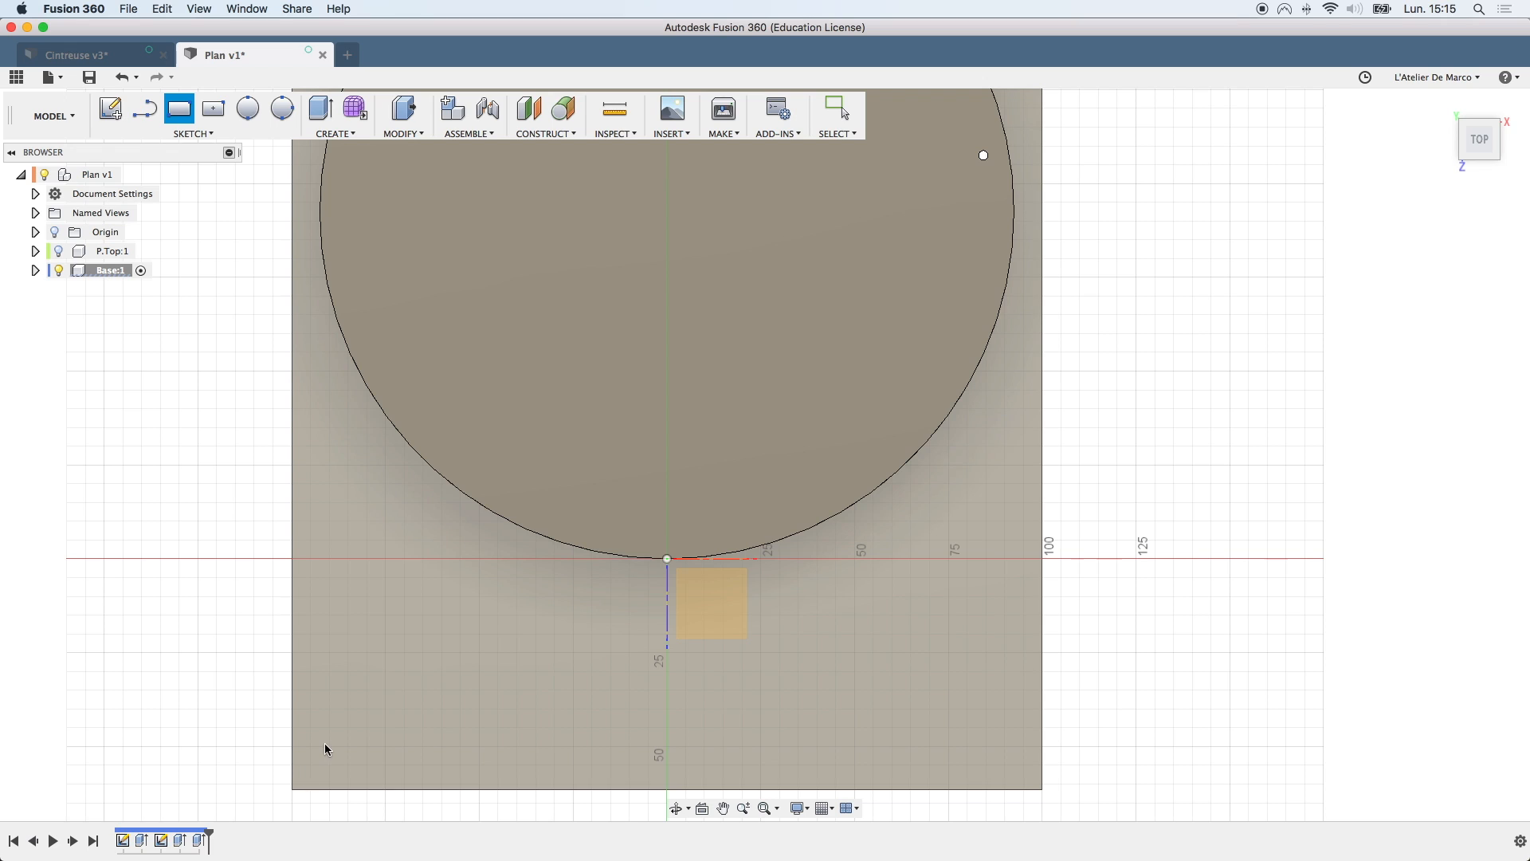
pyautogui.click(326, 746)
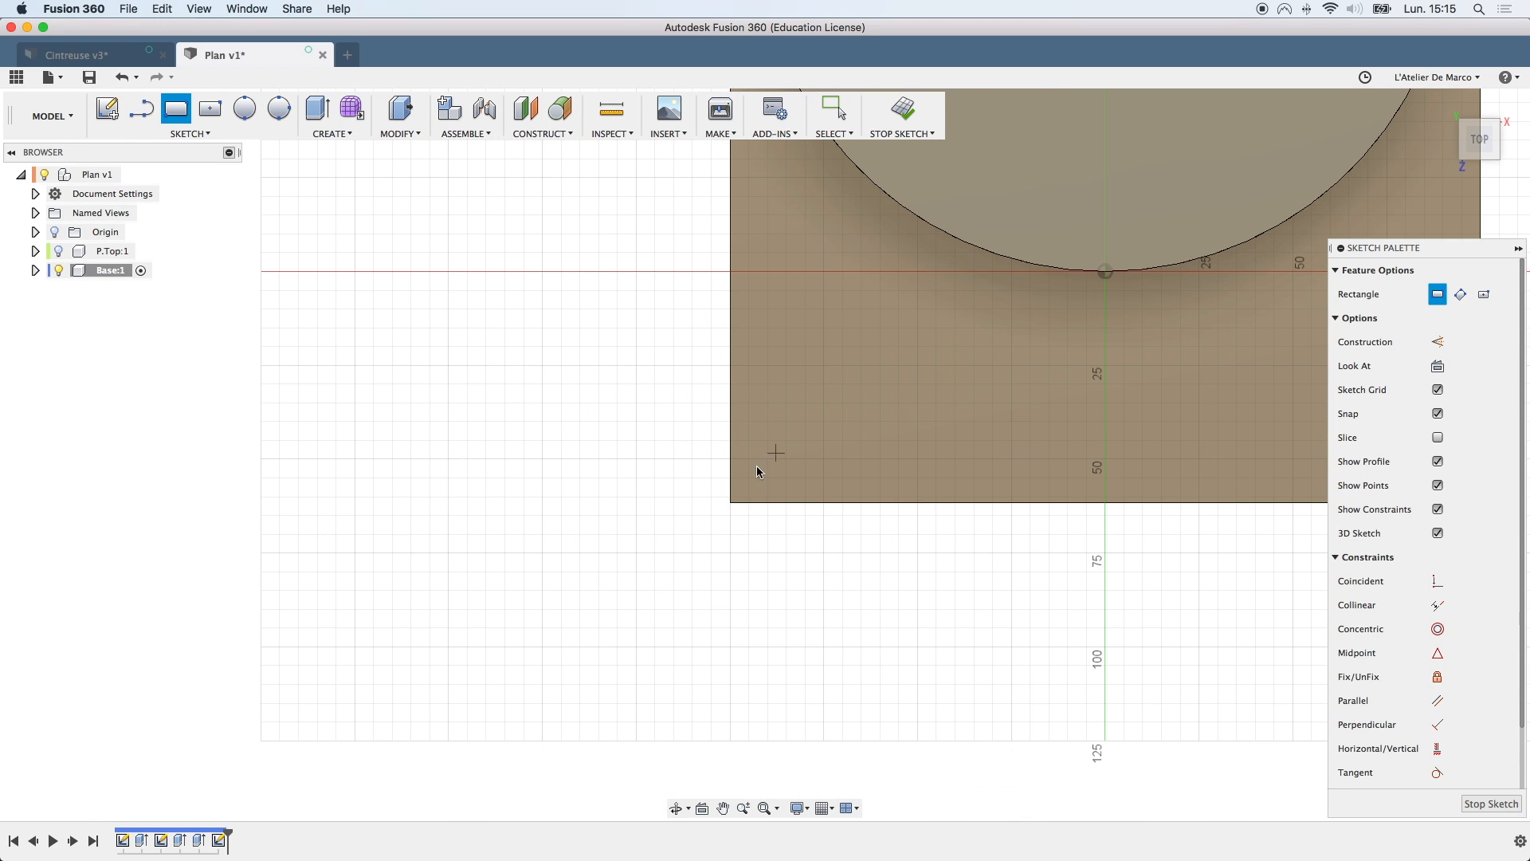
pyautogui.click(746, 496)
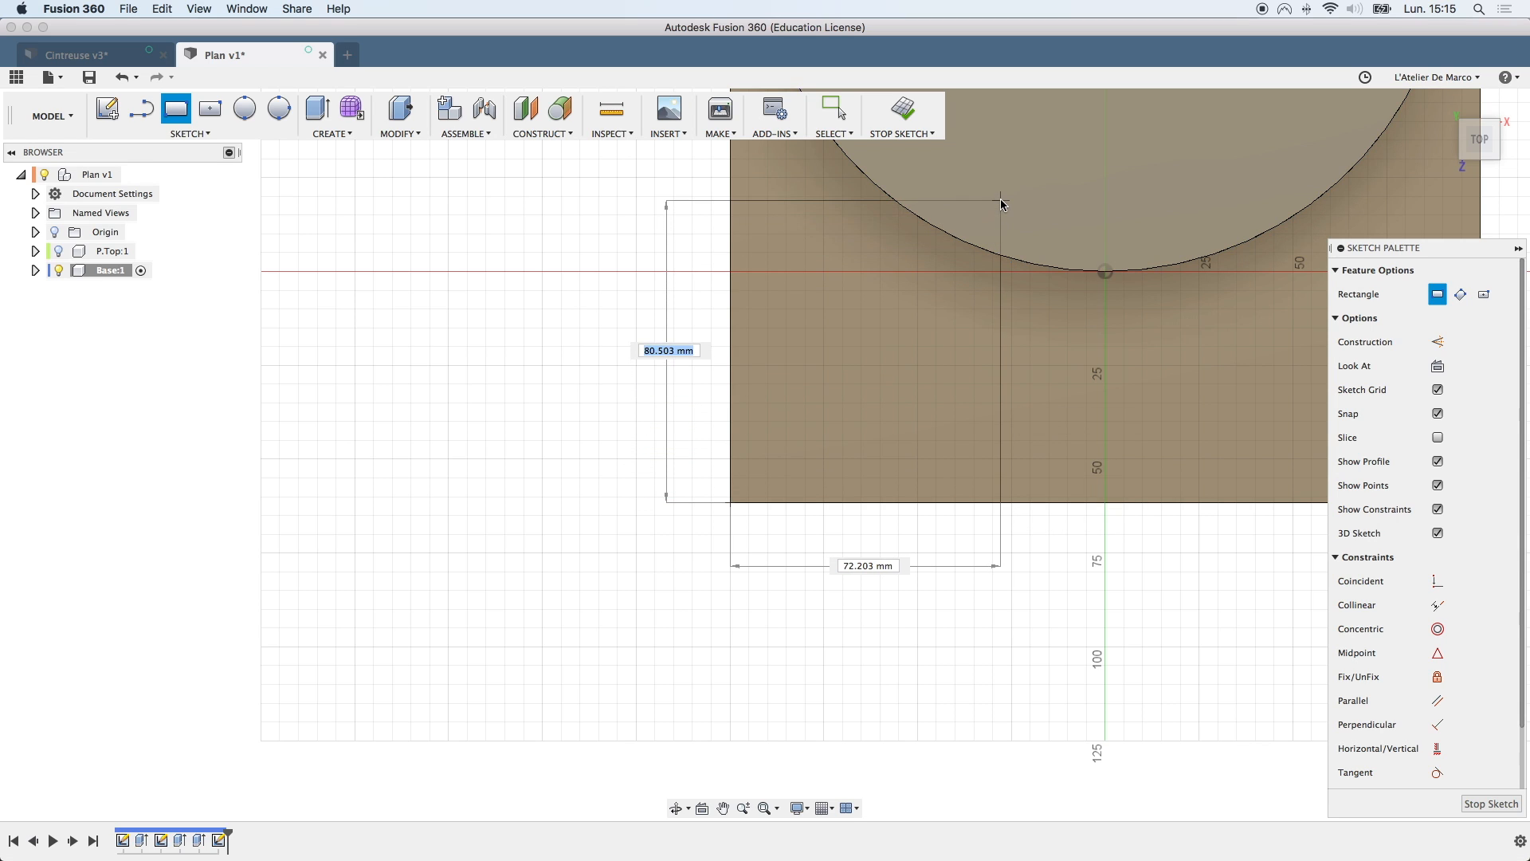
pyautogui.scroll(-5, 996, 164)
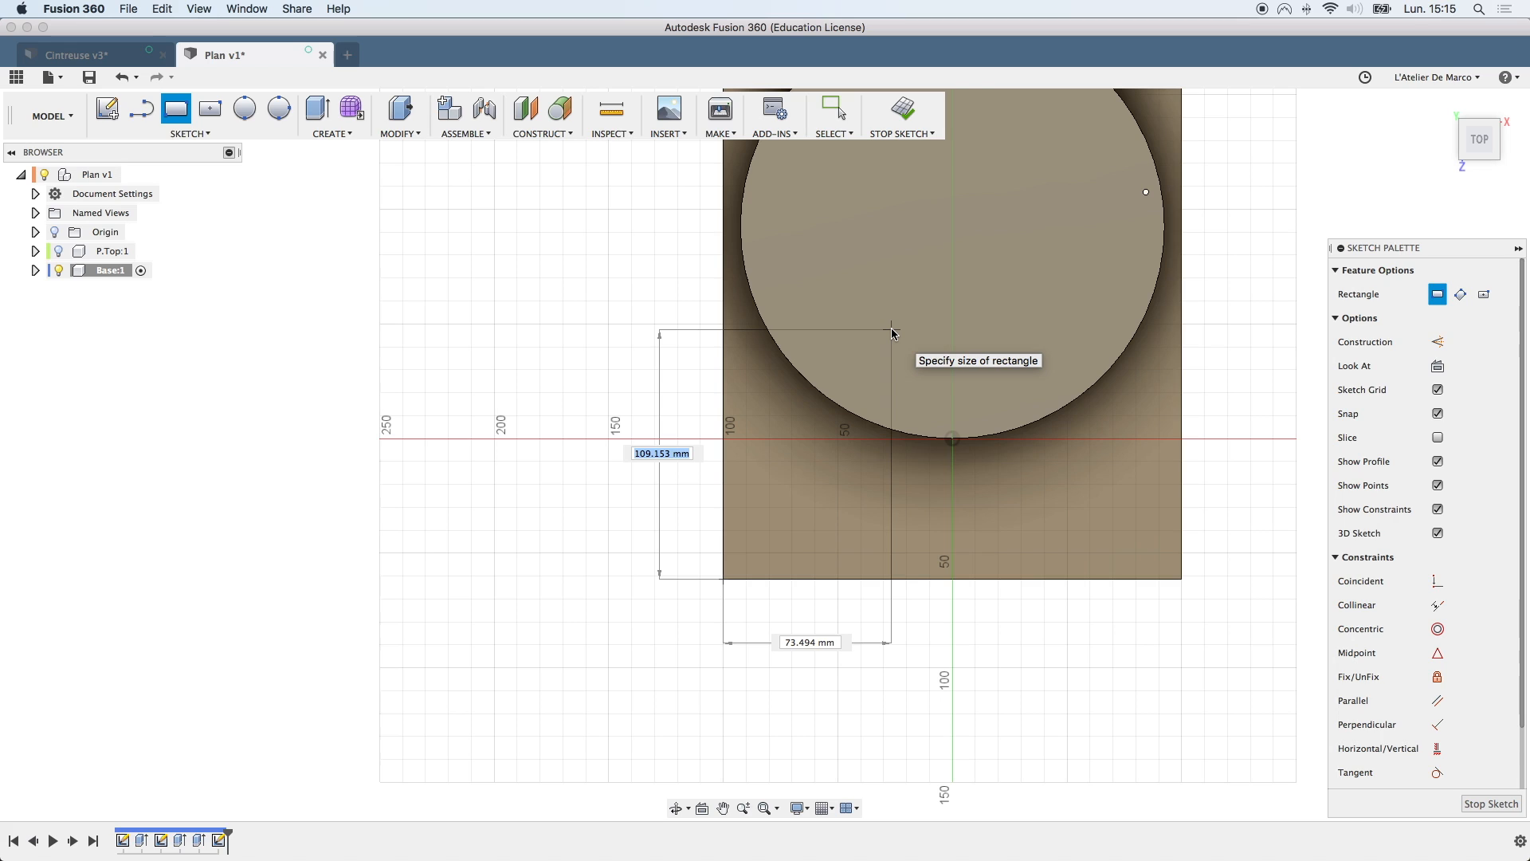
pyautogui.press('Tab')
pyautogui.write('70')
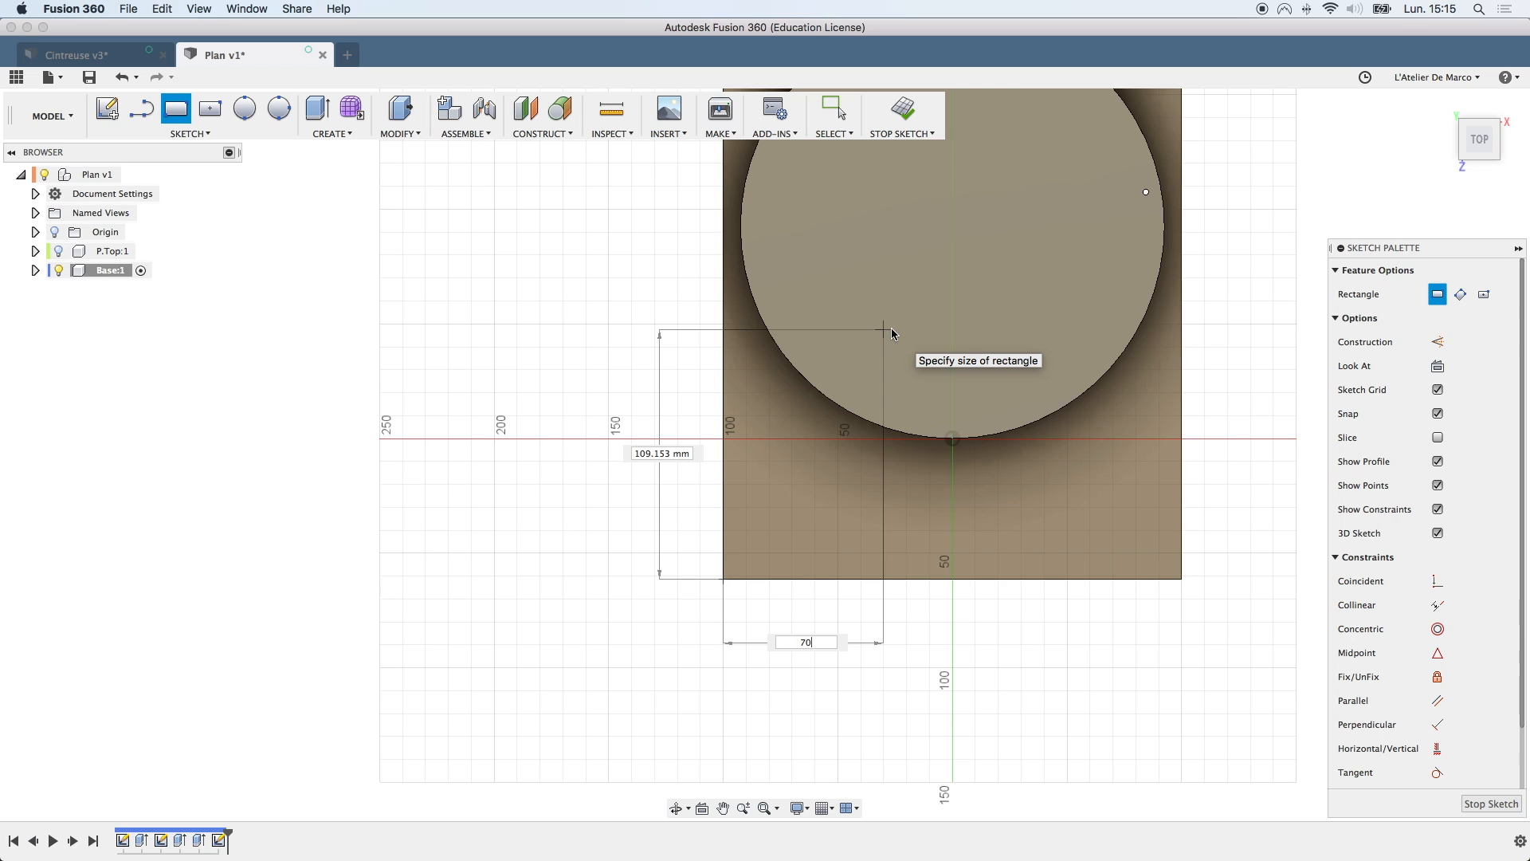
pyautogui.press('Tab')
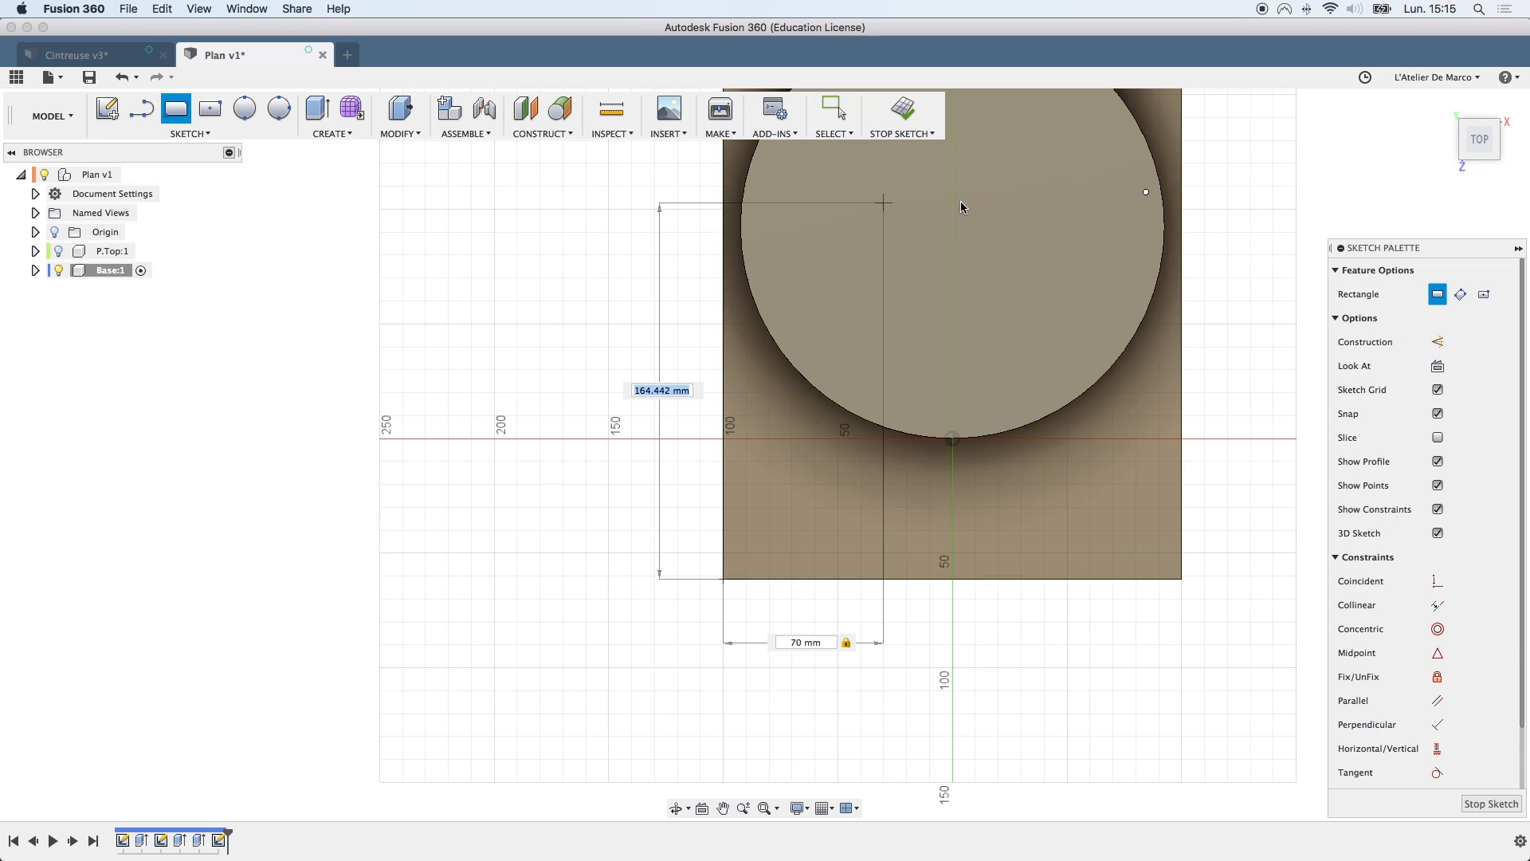
pyautogui.click(920, 208)
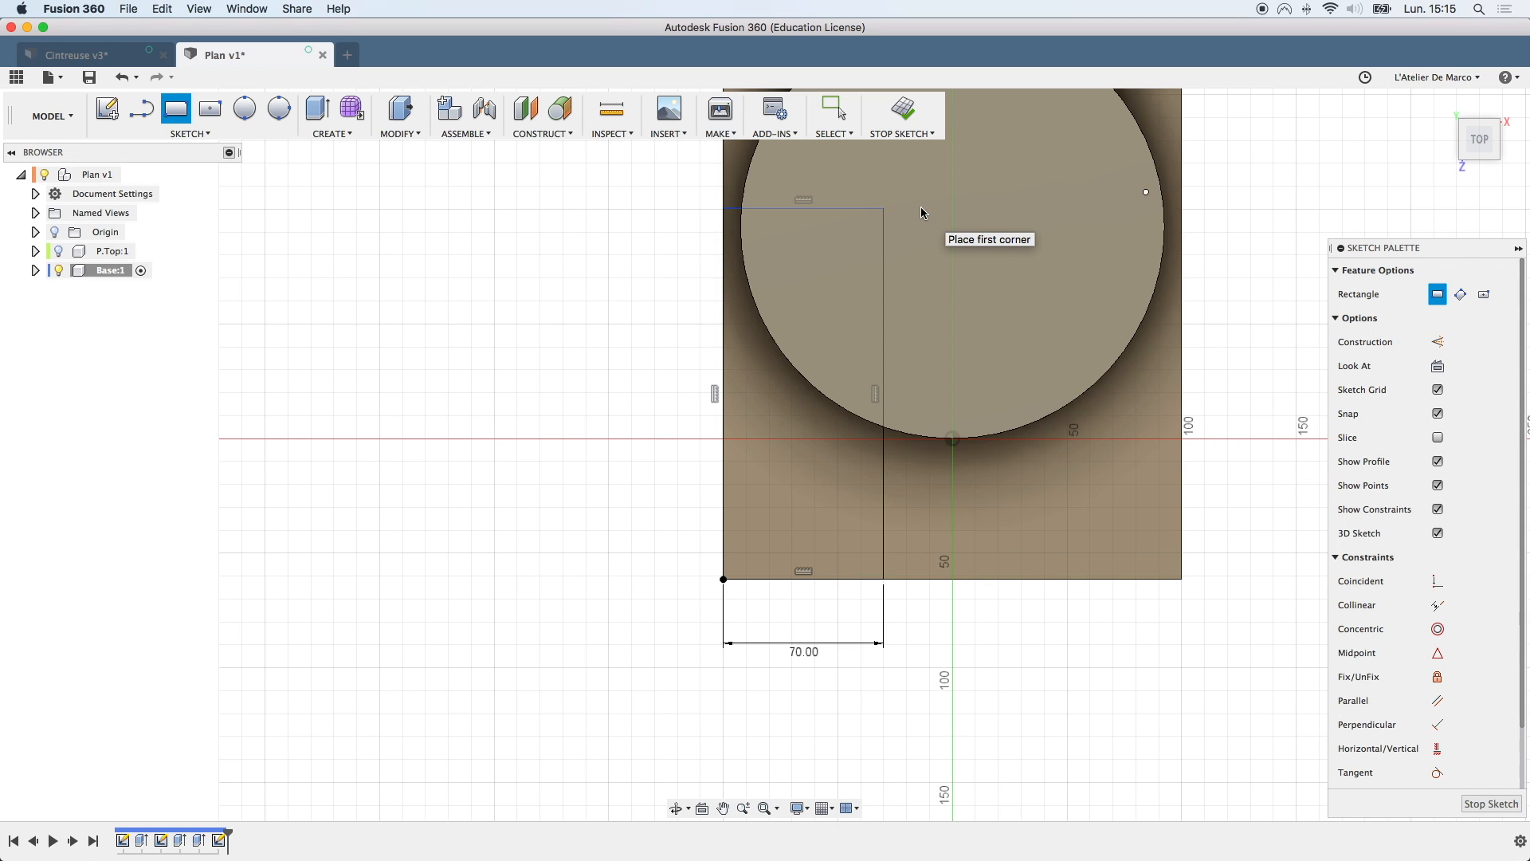
pyautogui.press('c')
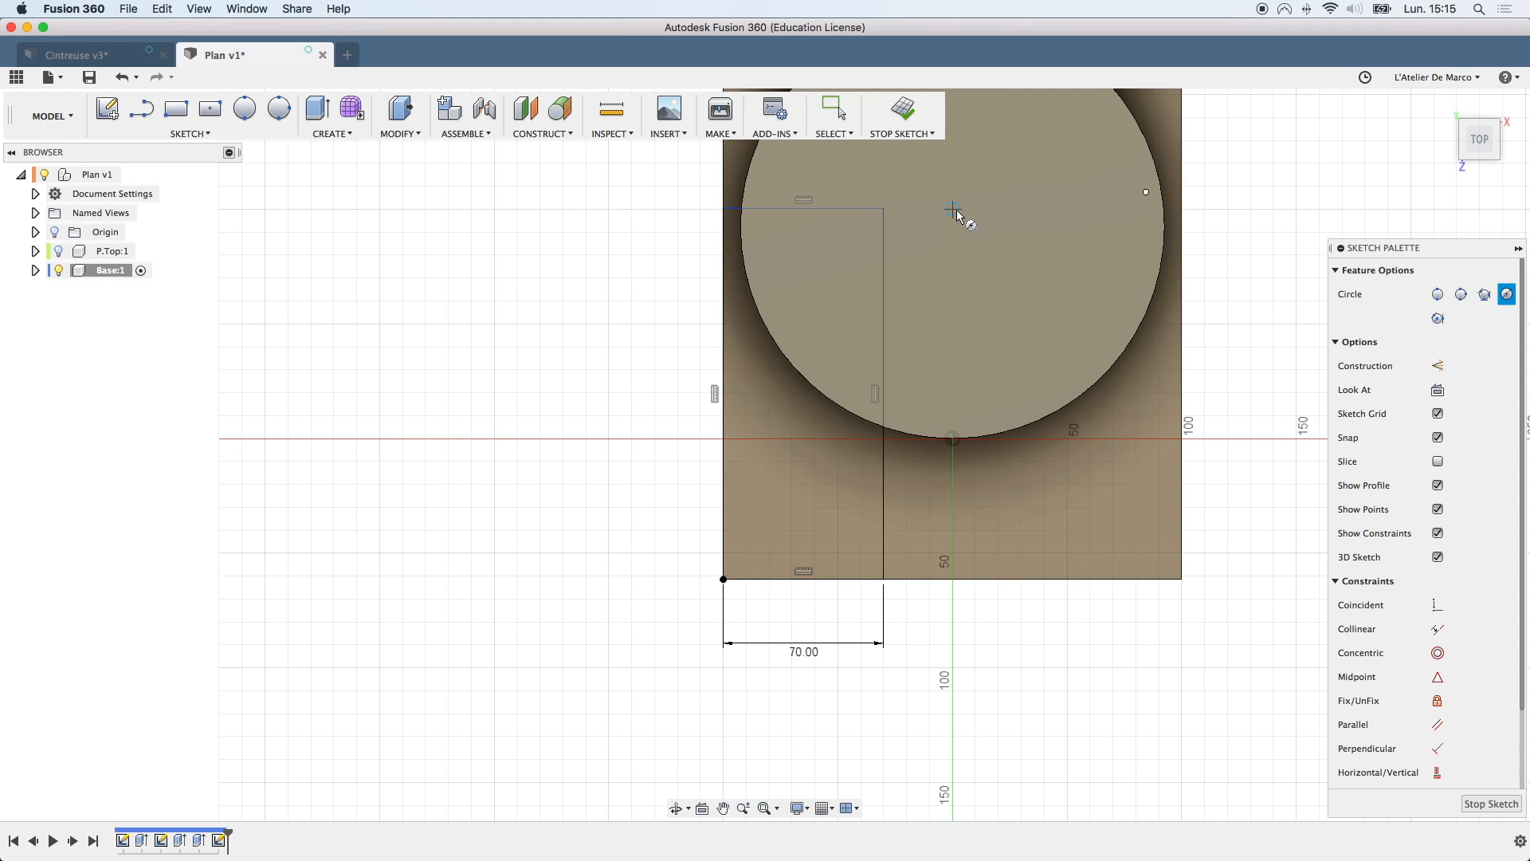
pyautogui.click(953, 209)
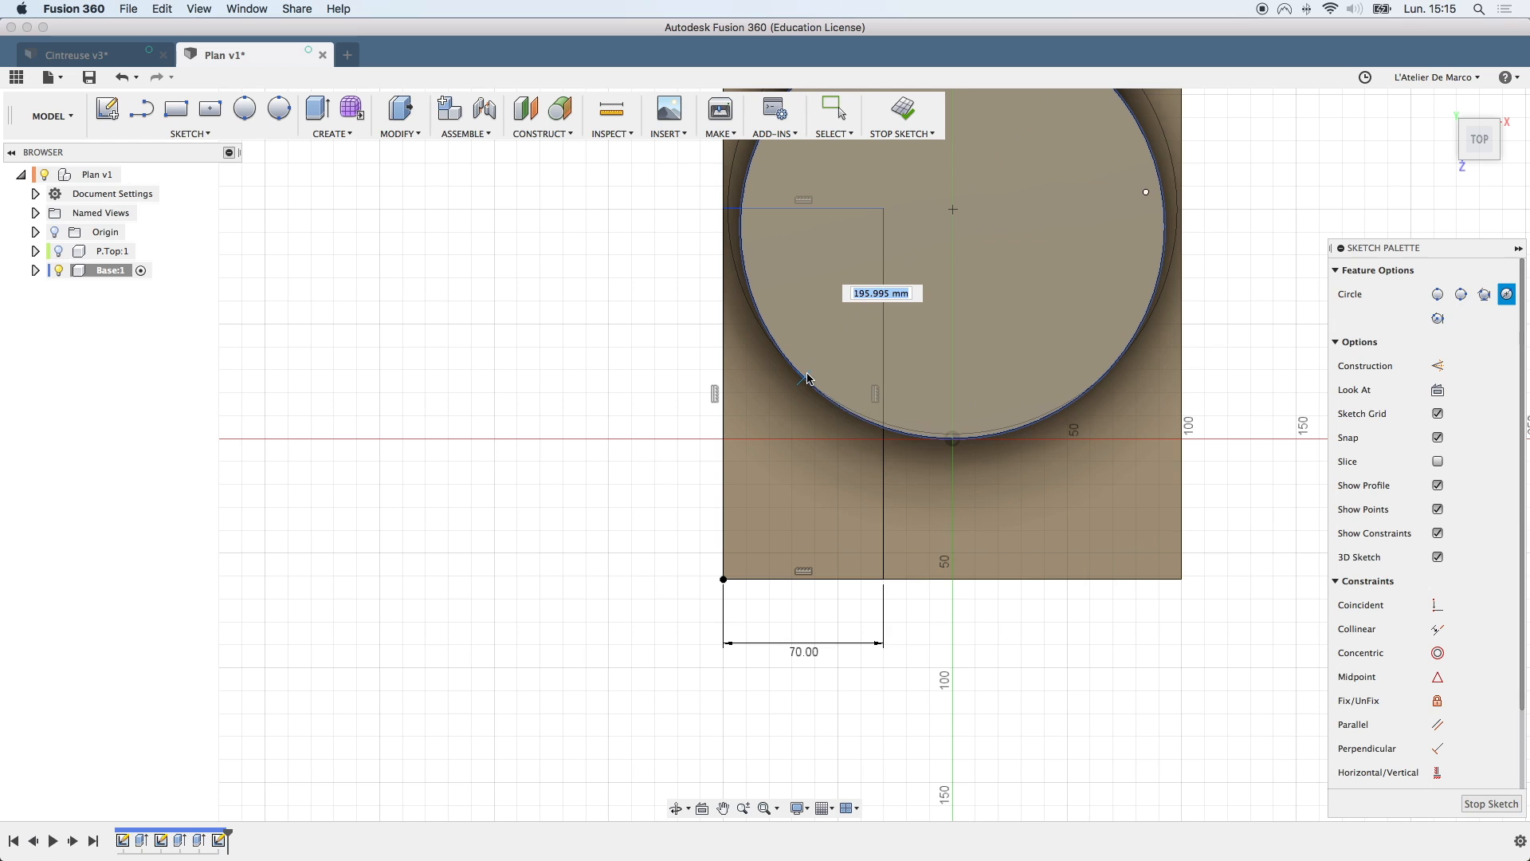
pyautogui.press('Escape')
# Sketch a 185 mm circle through three points on the disc's edge
pyautogui.scroll(-5, 925, 299)
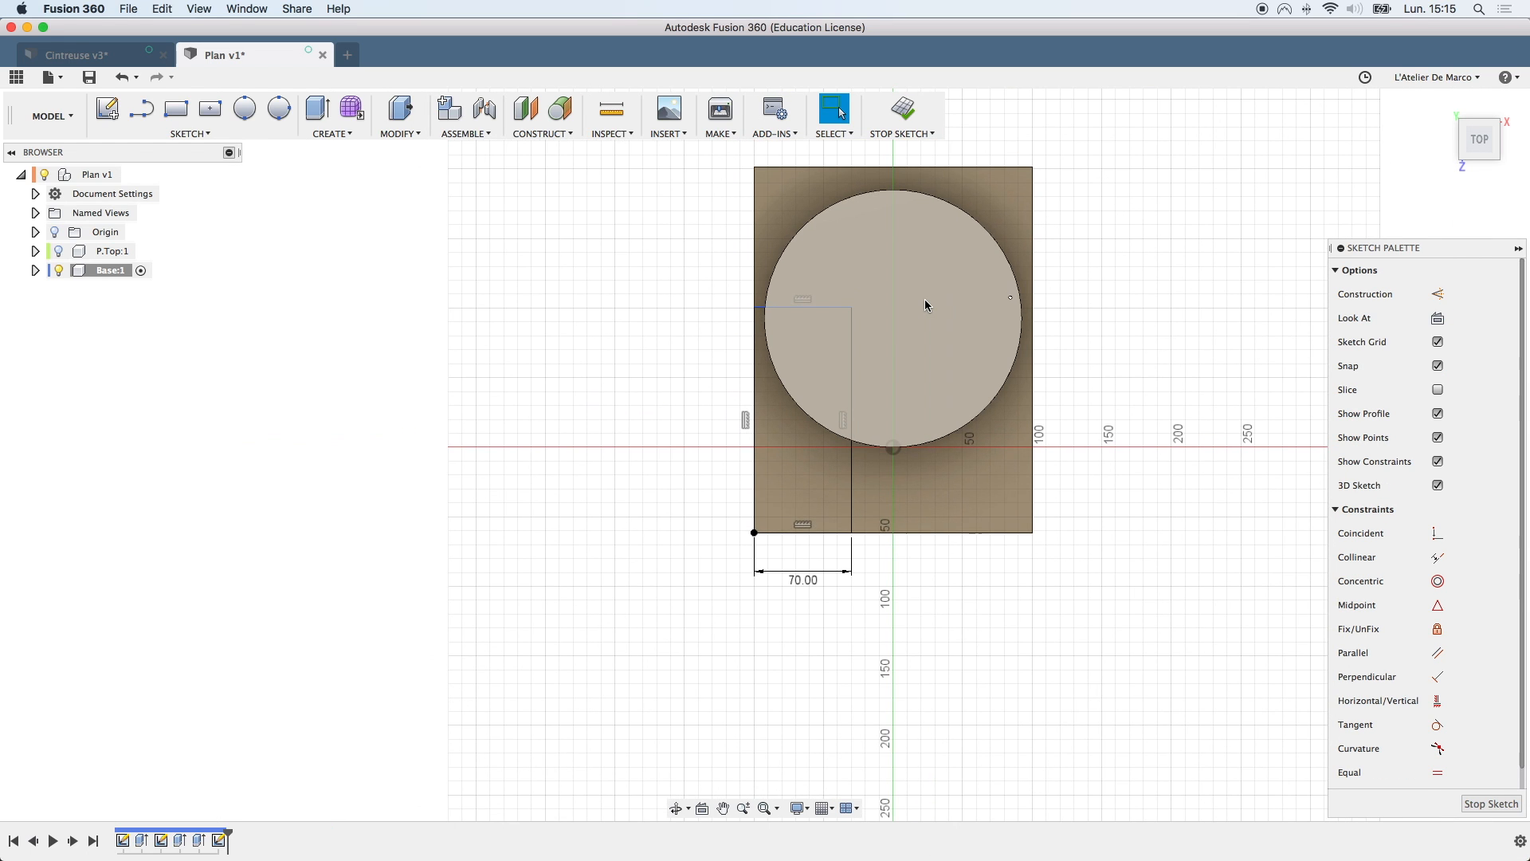
pyautogui.click(269, 115)
pyautogui.click(758, 311)
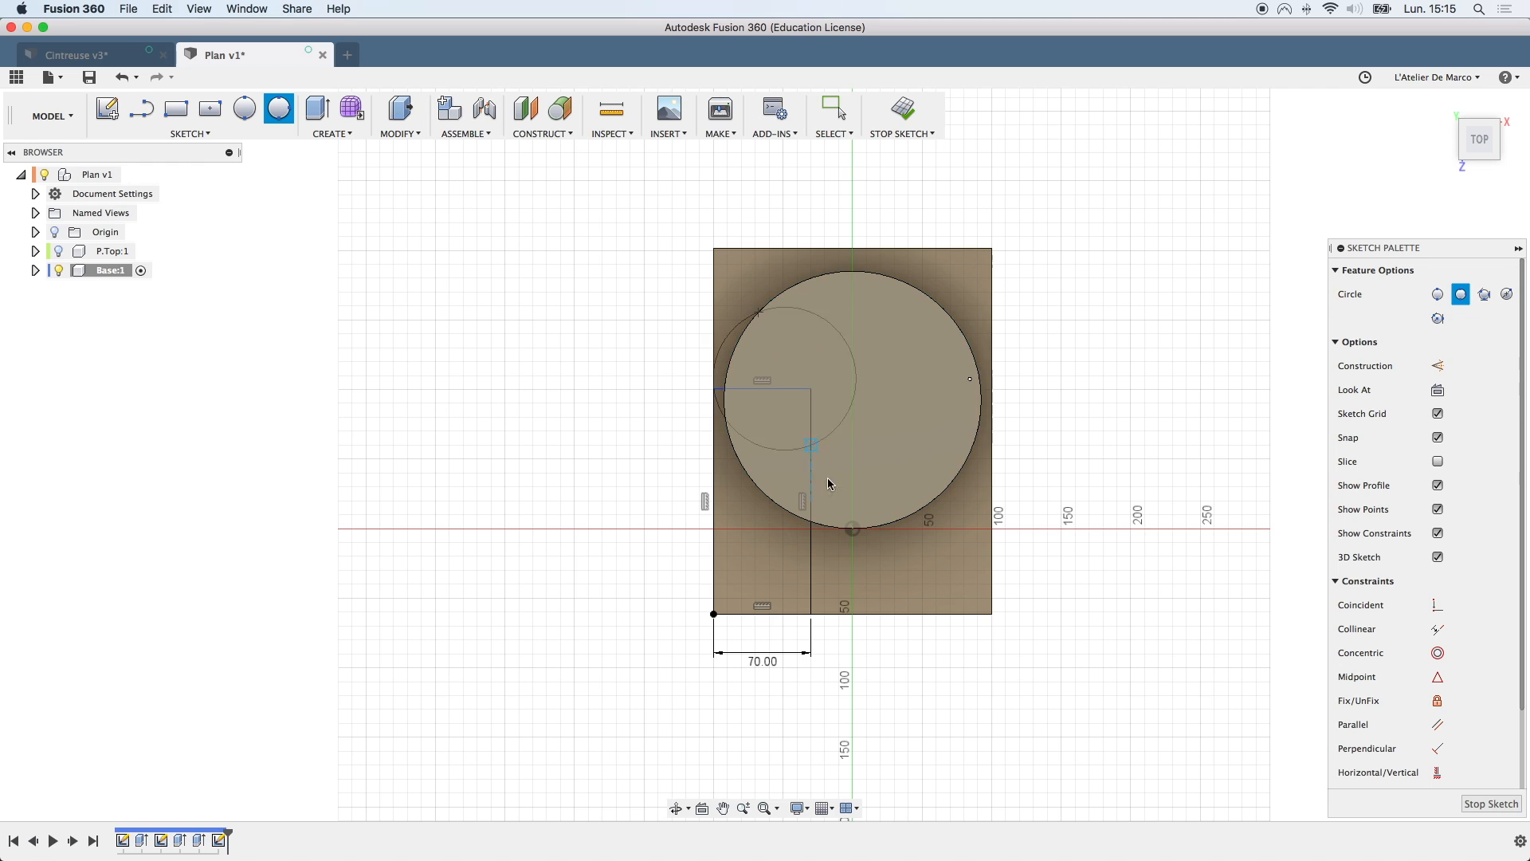
pyautogui.click(901, 520)
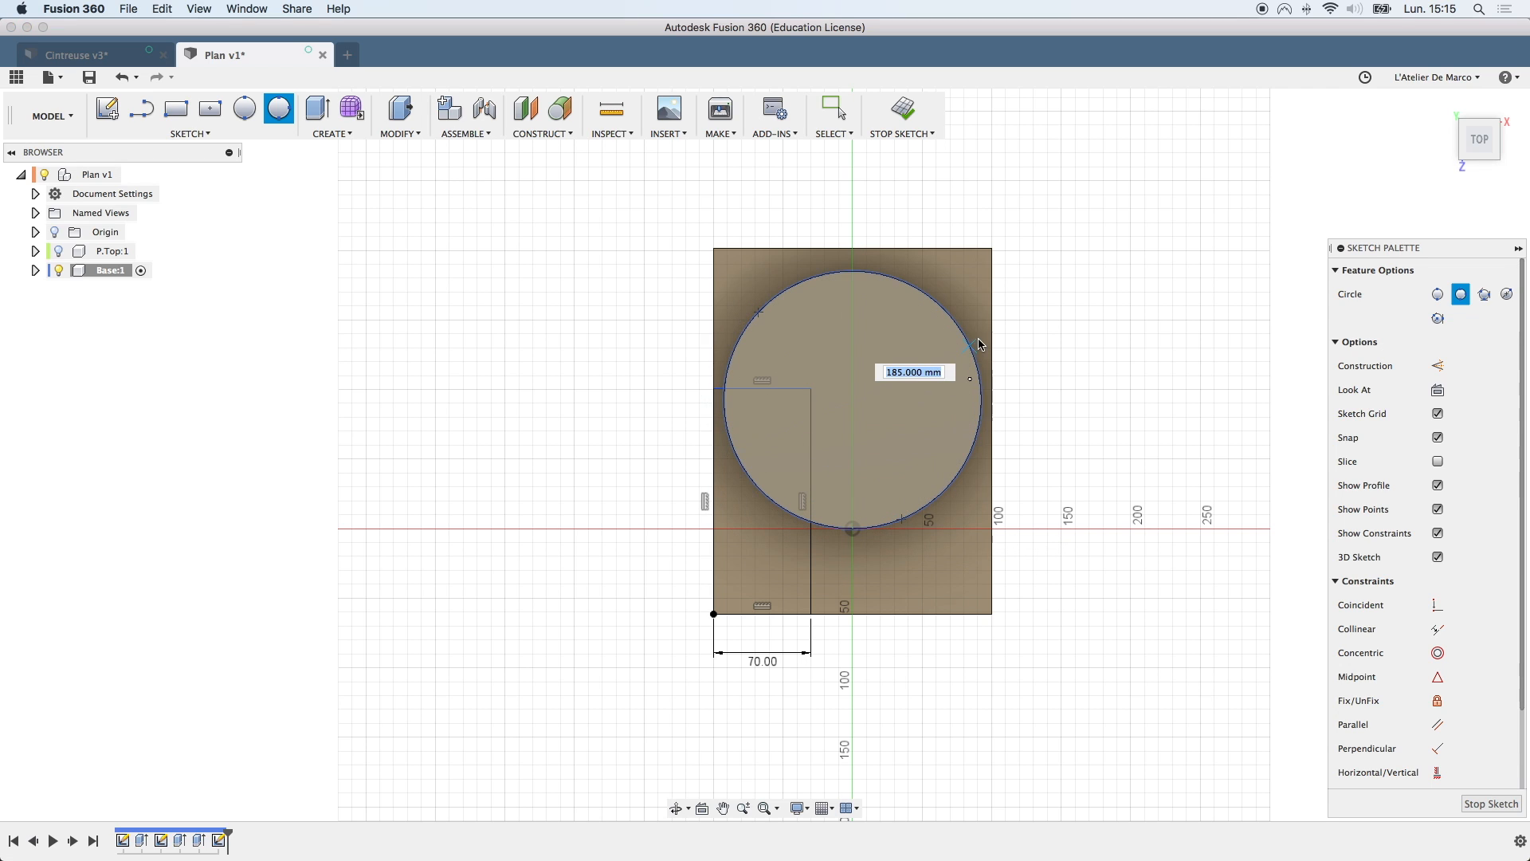
pyautogui.click(970, 349)
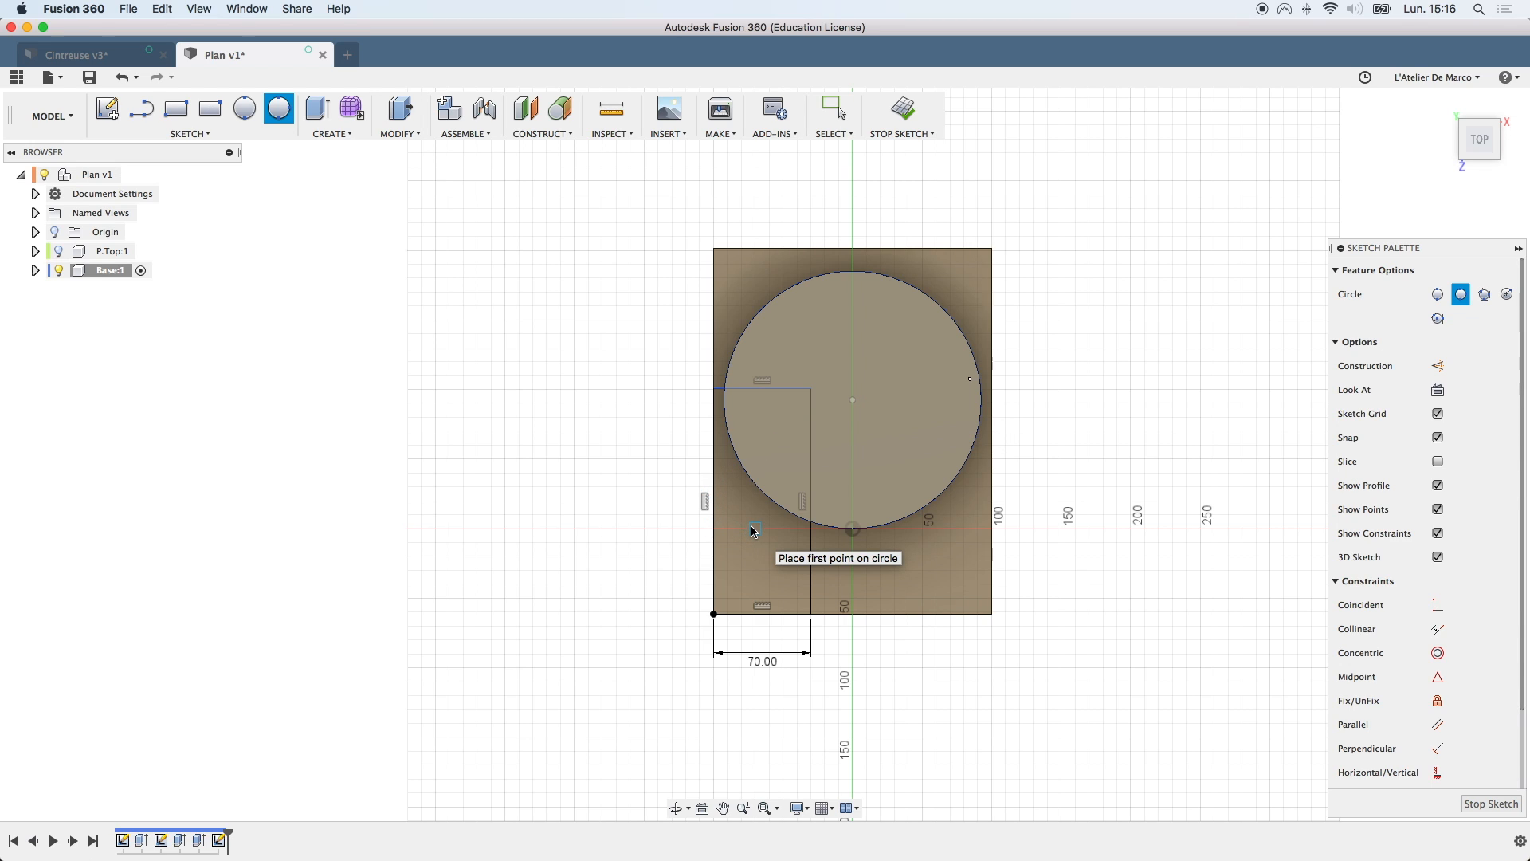
pyautogui.press('Escape')
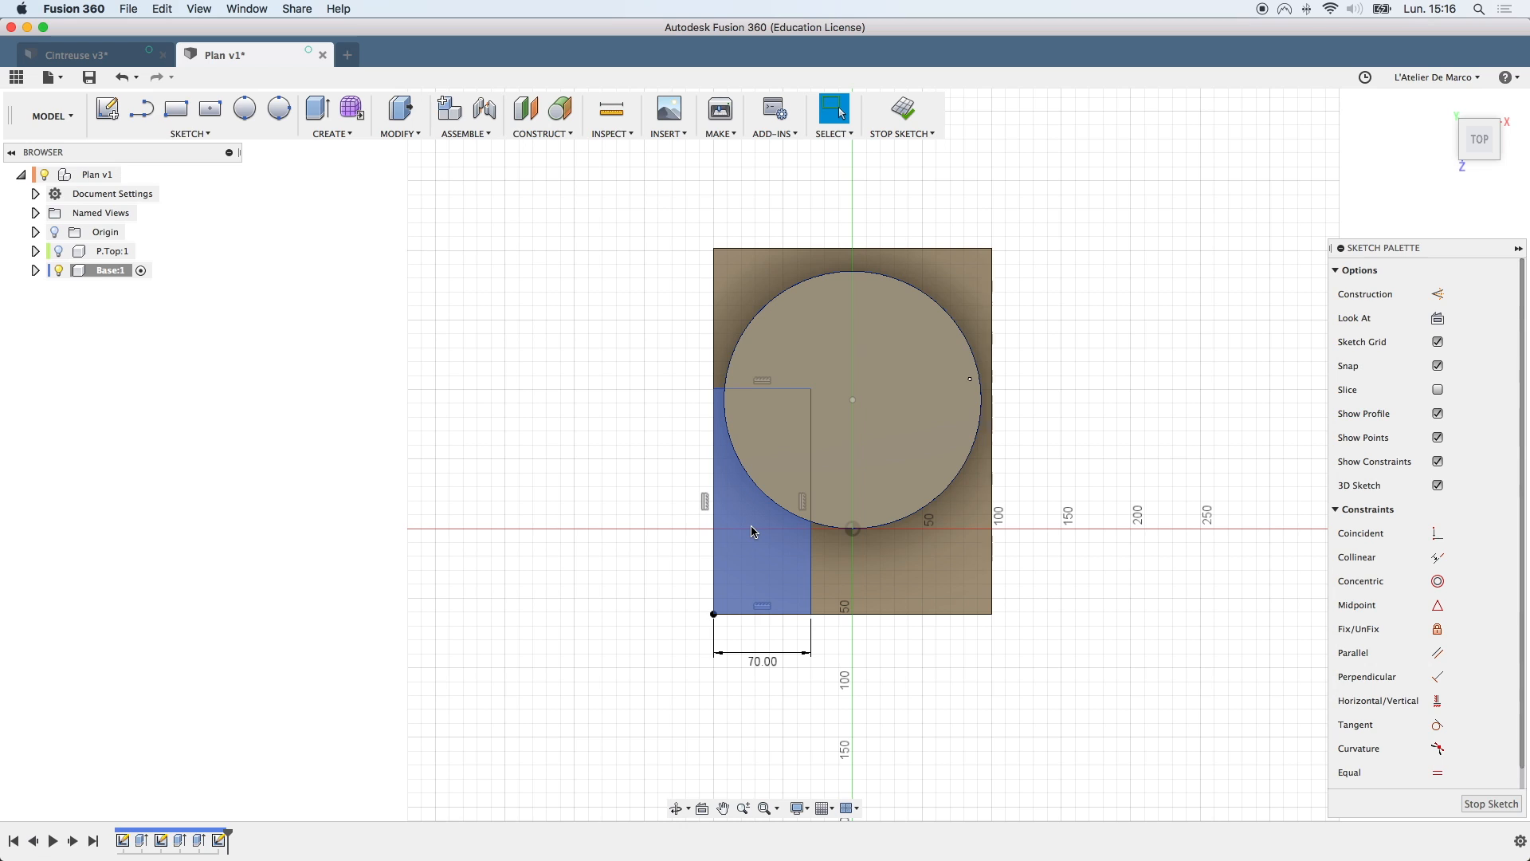
# Sketch a line from the circle's centre to its leftmost point, and another from the plate's front edge up to that point
pyautogui.press('l')
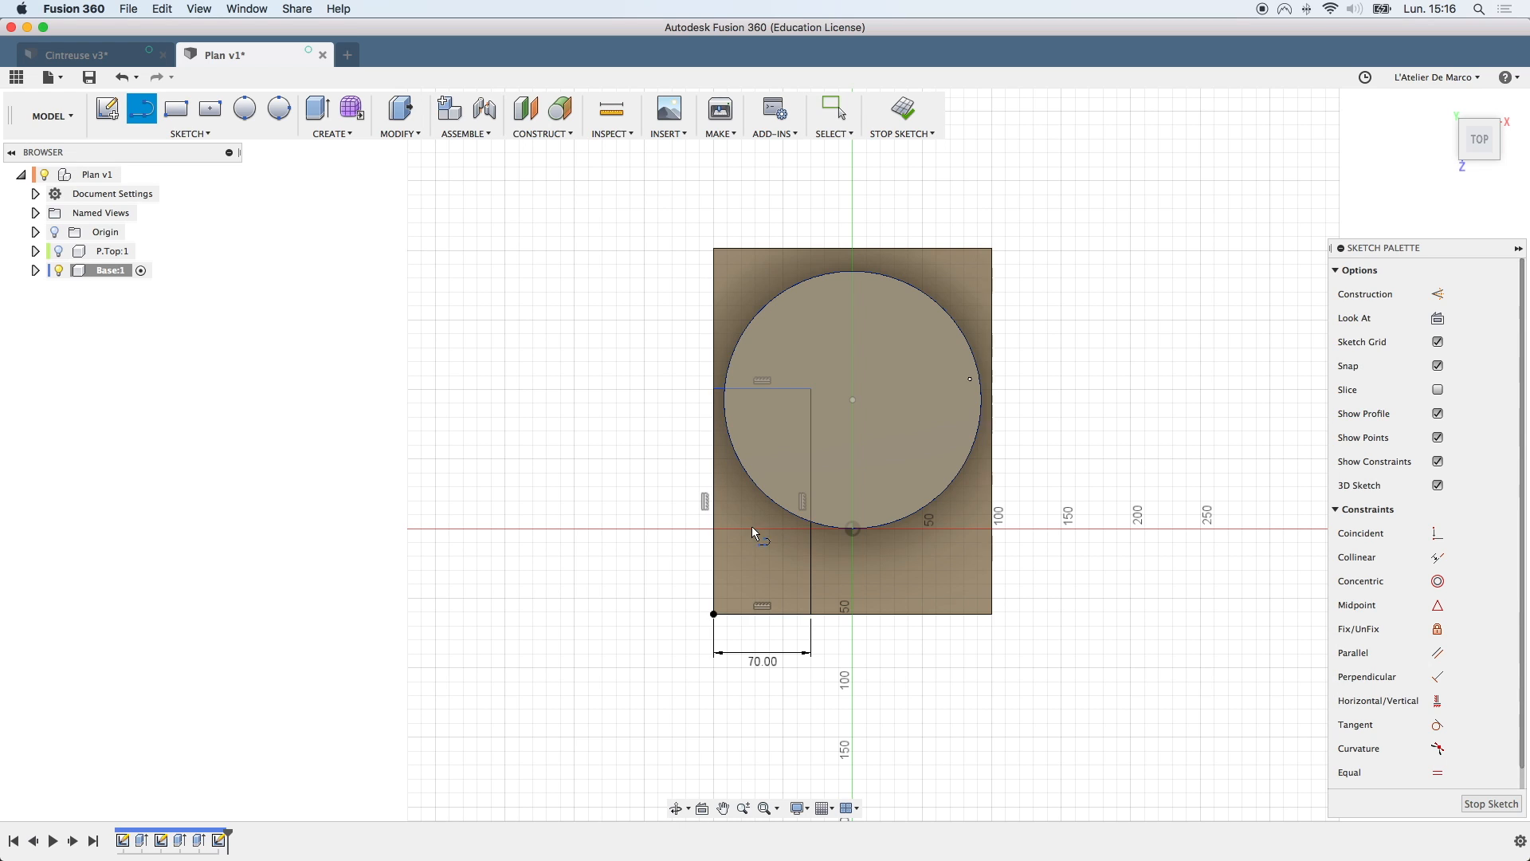
pyautogui.click(850, 400)
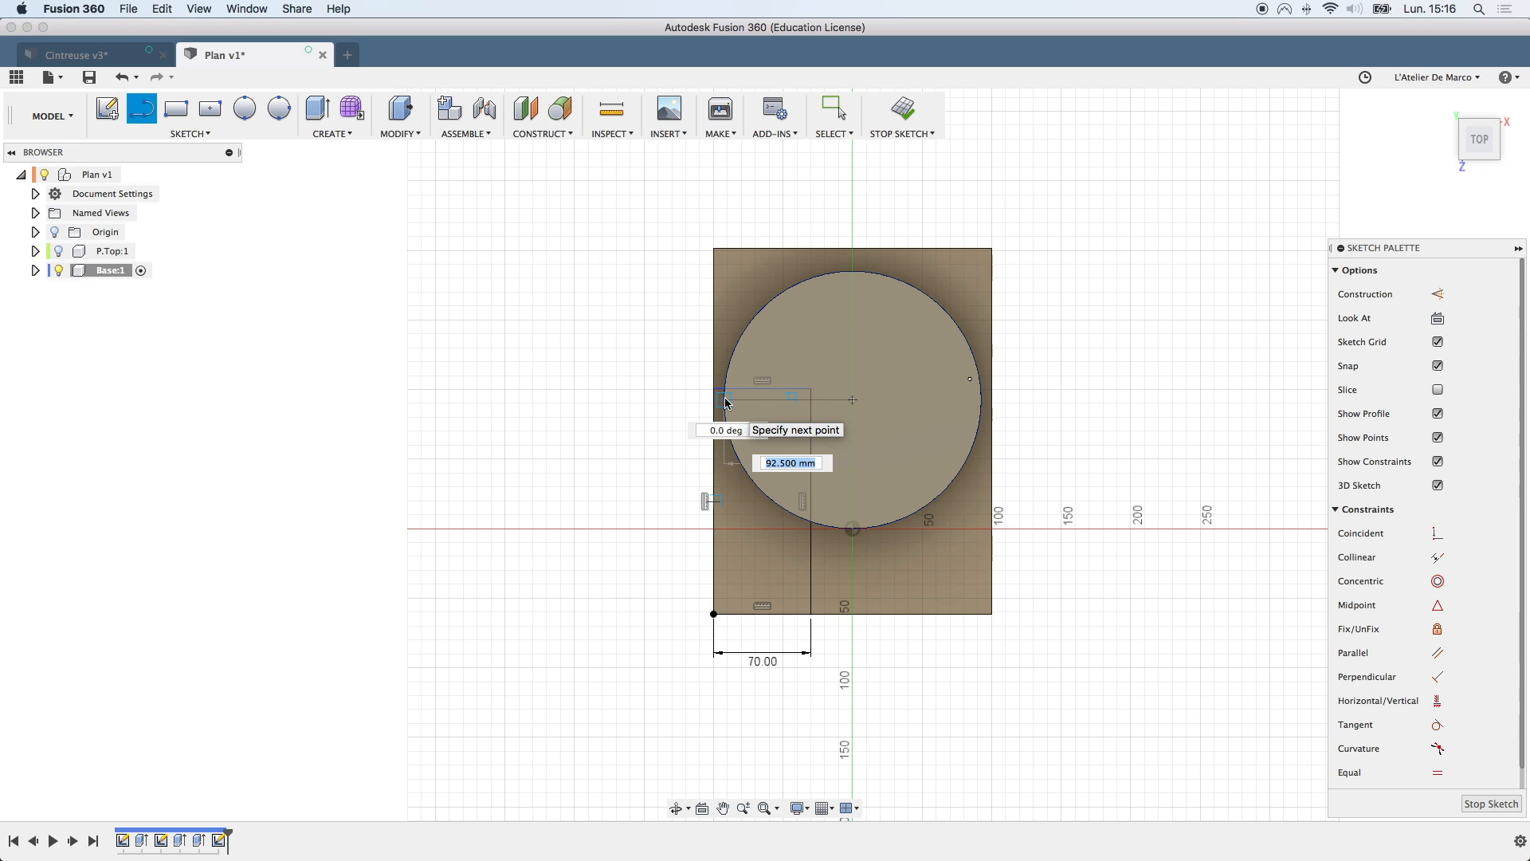
pyautogui.click(725, 400)
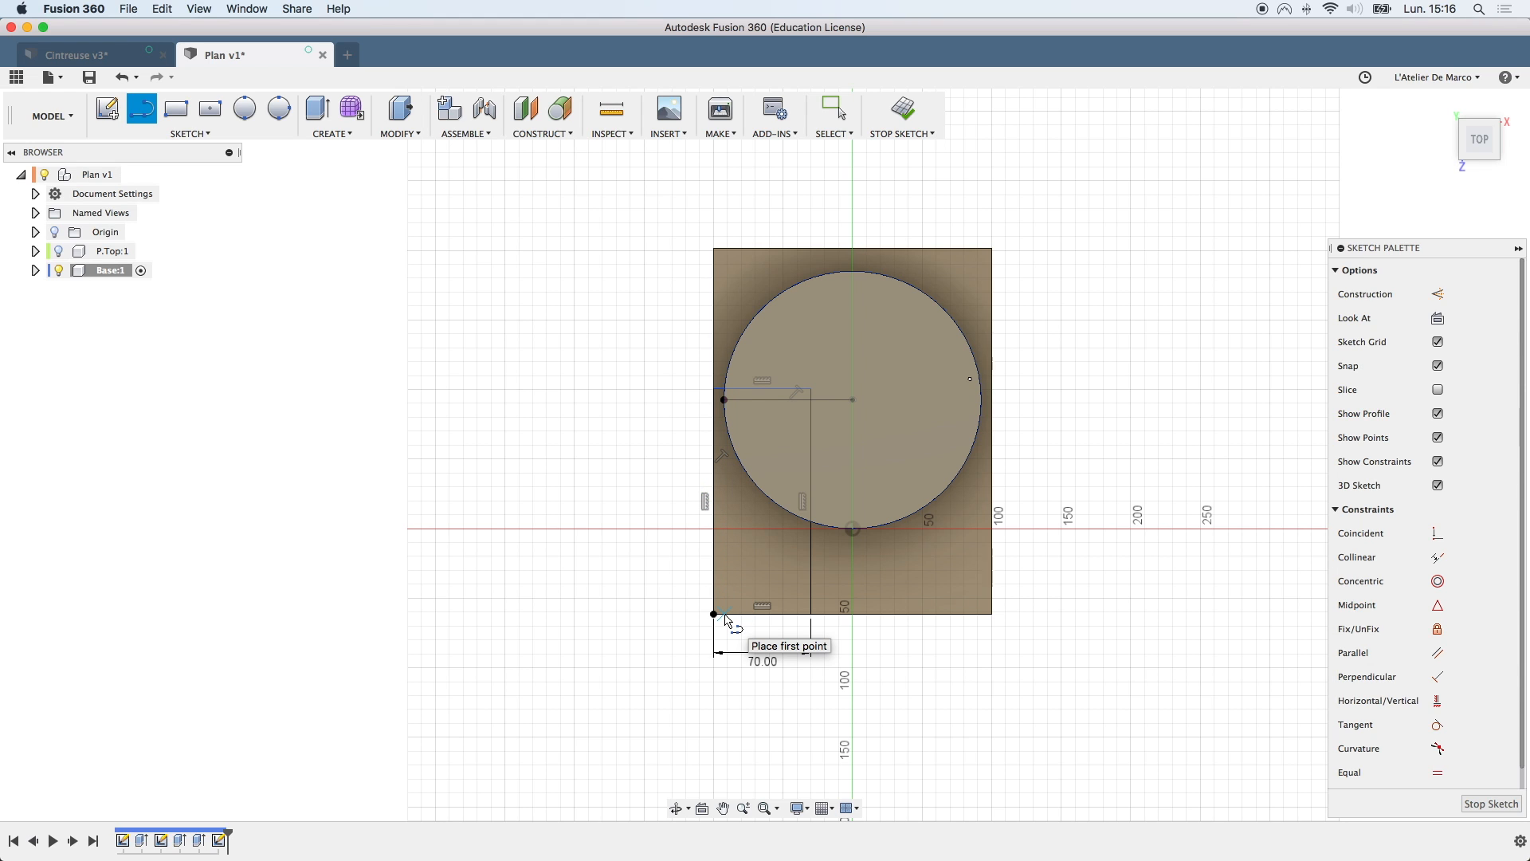
pyautogui.click(726, 617)
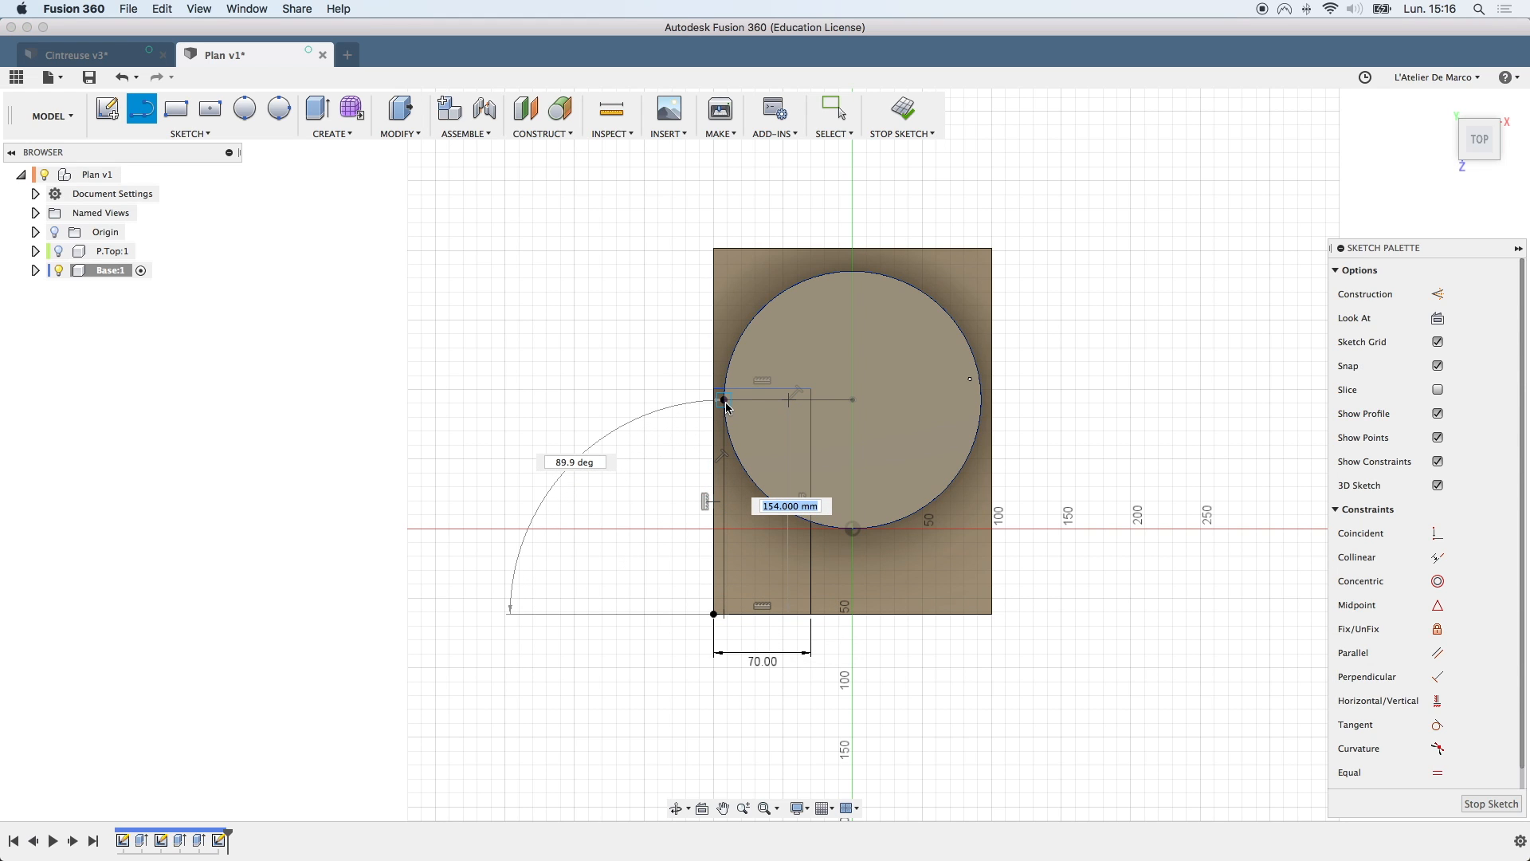
pyautogui.click(724, 400)
pyautogui.press('Escape')
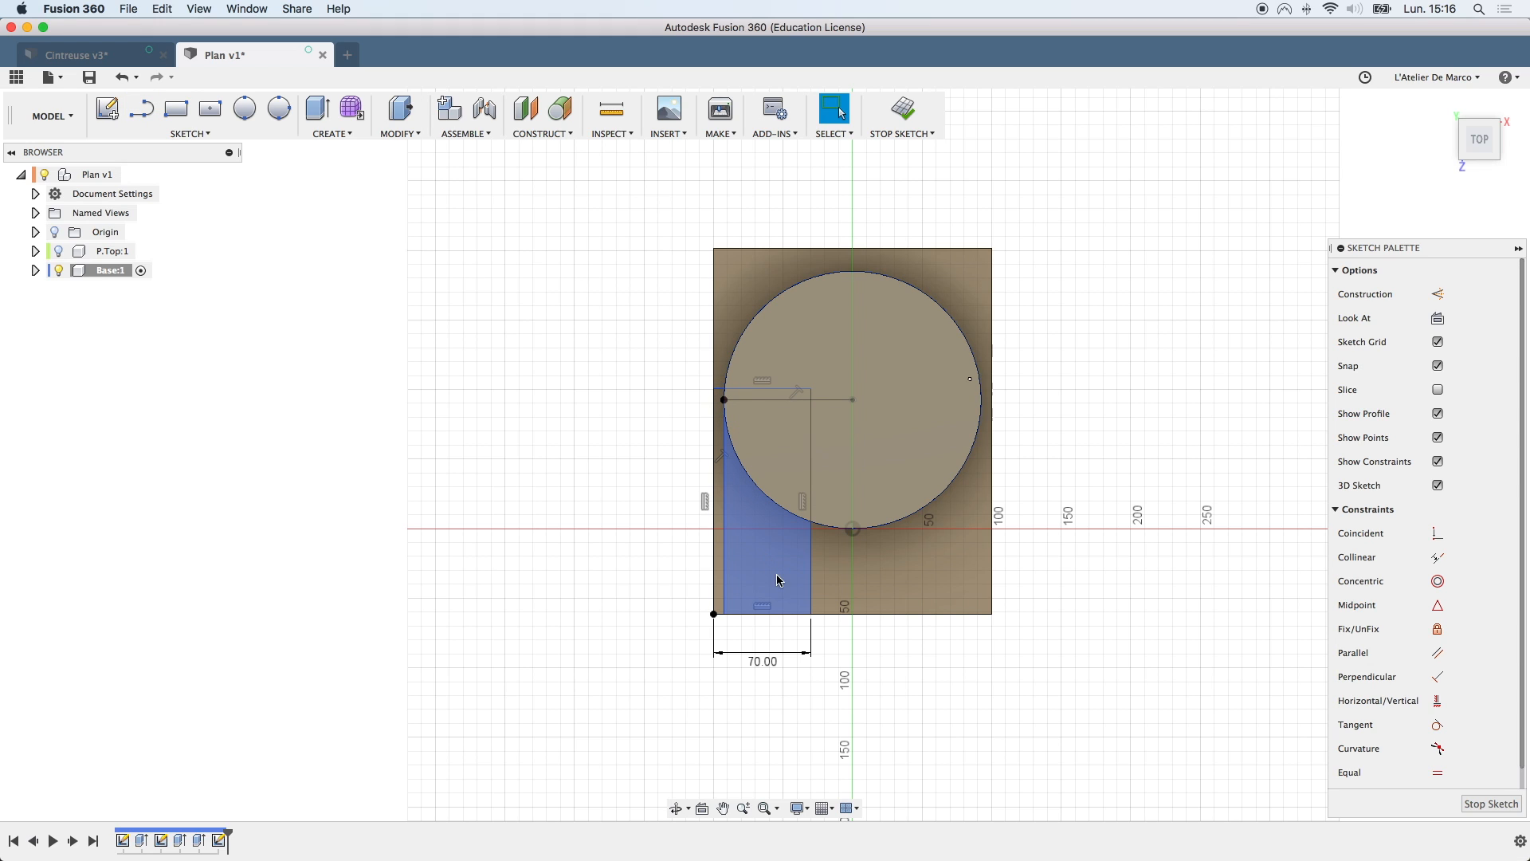
# Extrude the profile between the tangent line, the rectangle's inner side and the disc 45 mm upward, joined to the Base body
pyautogui.click(779, 562)
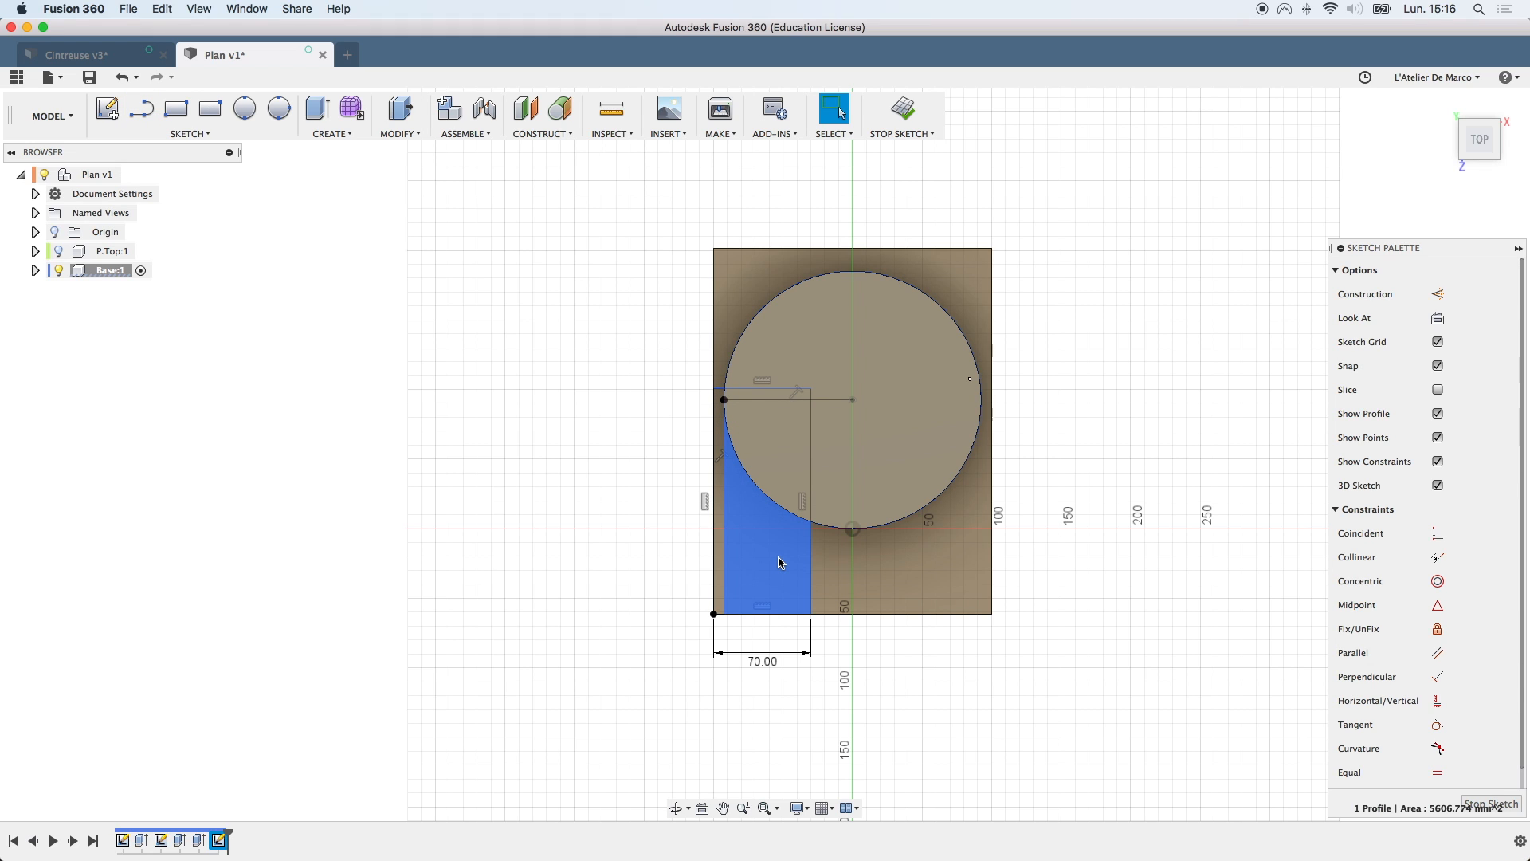
pyautogui.press('e')
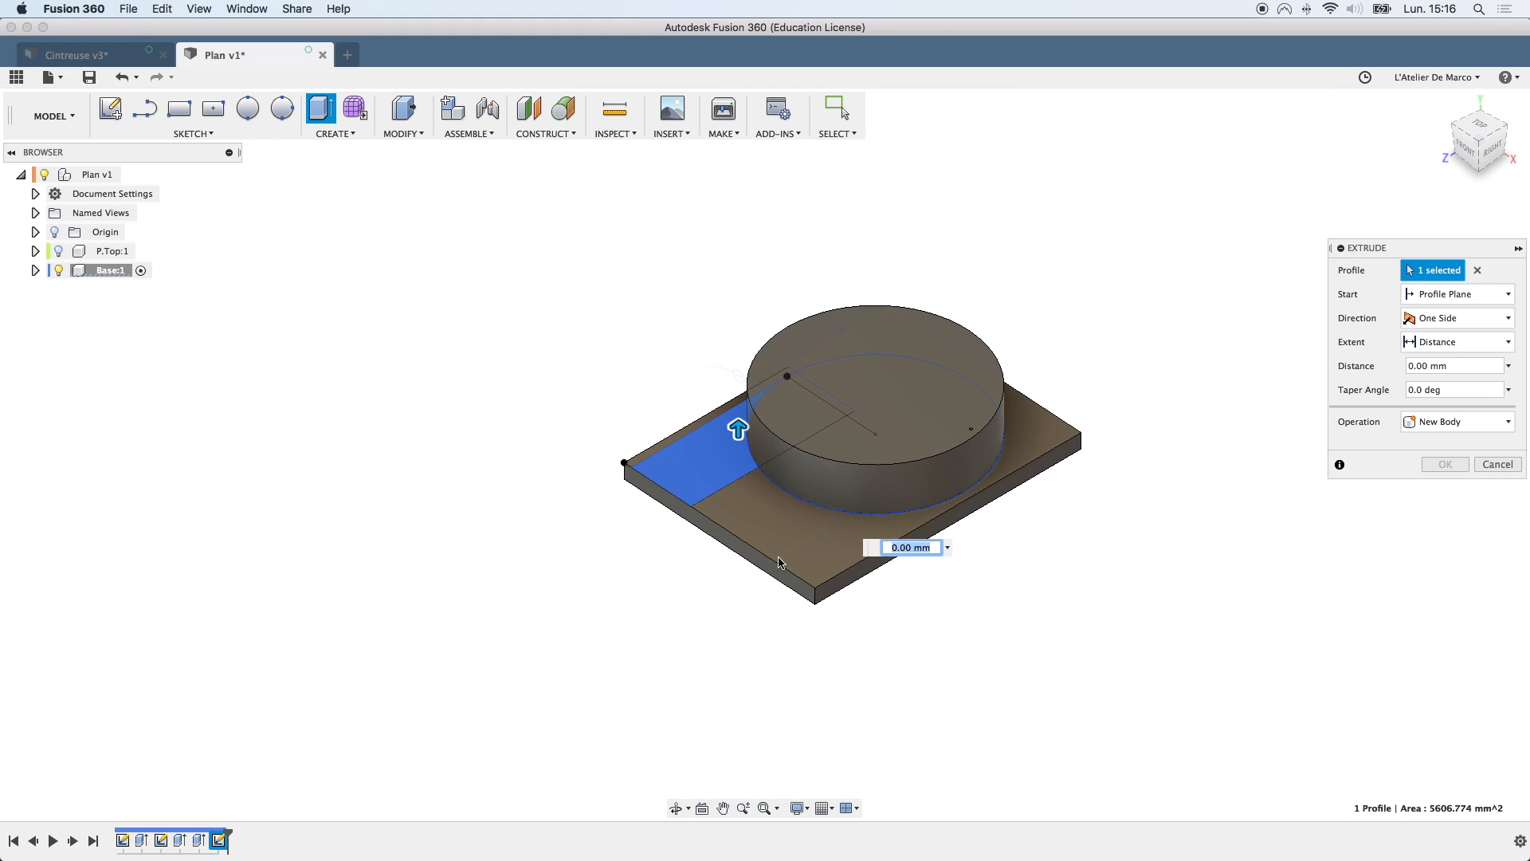
pyautogui.moveTo(738, 429); pyautogui.dragTo(751, 370)
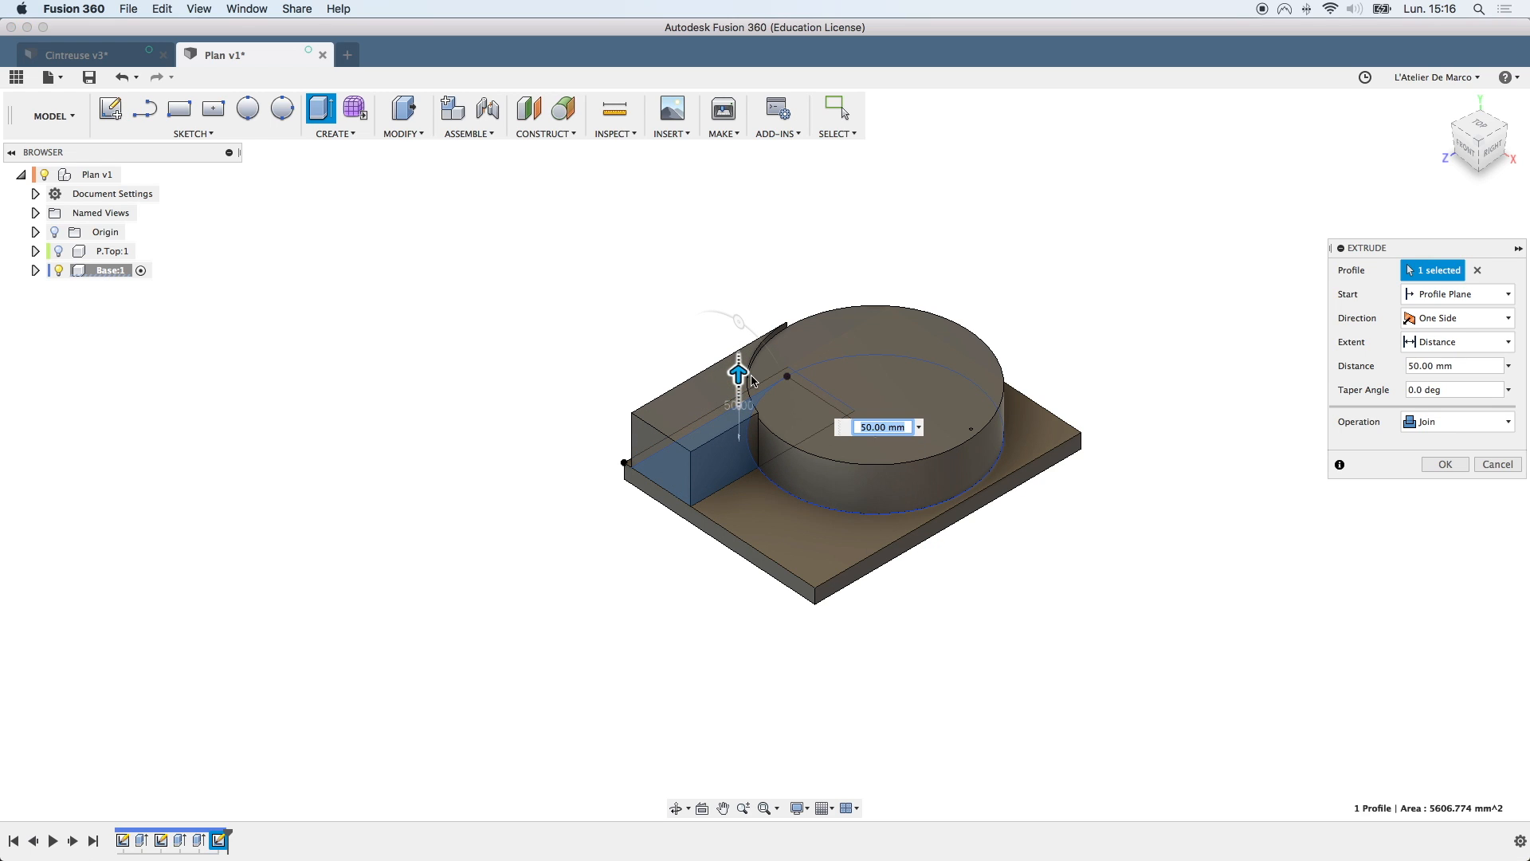
pyautogui.write('45')
pyautogui.click(1435, 465)
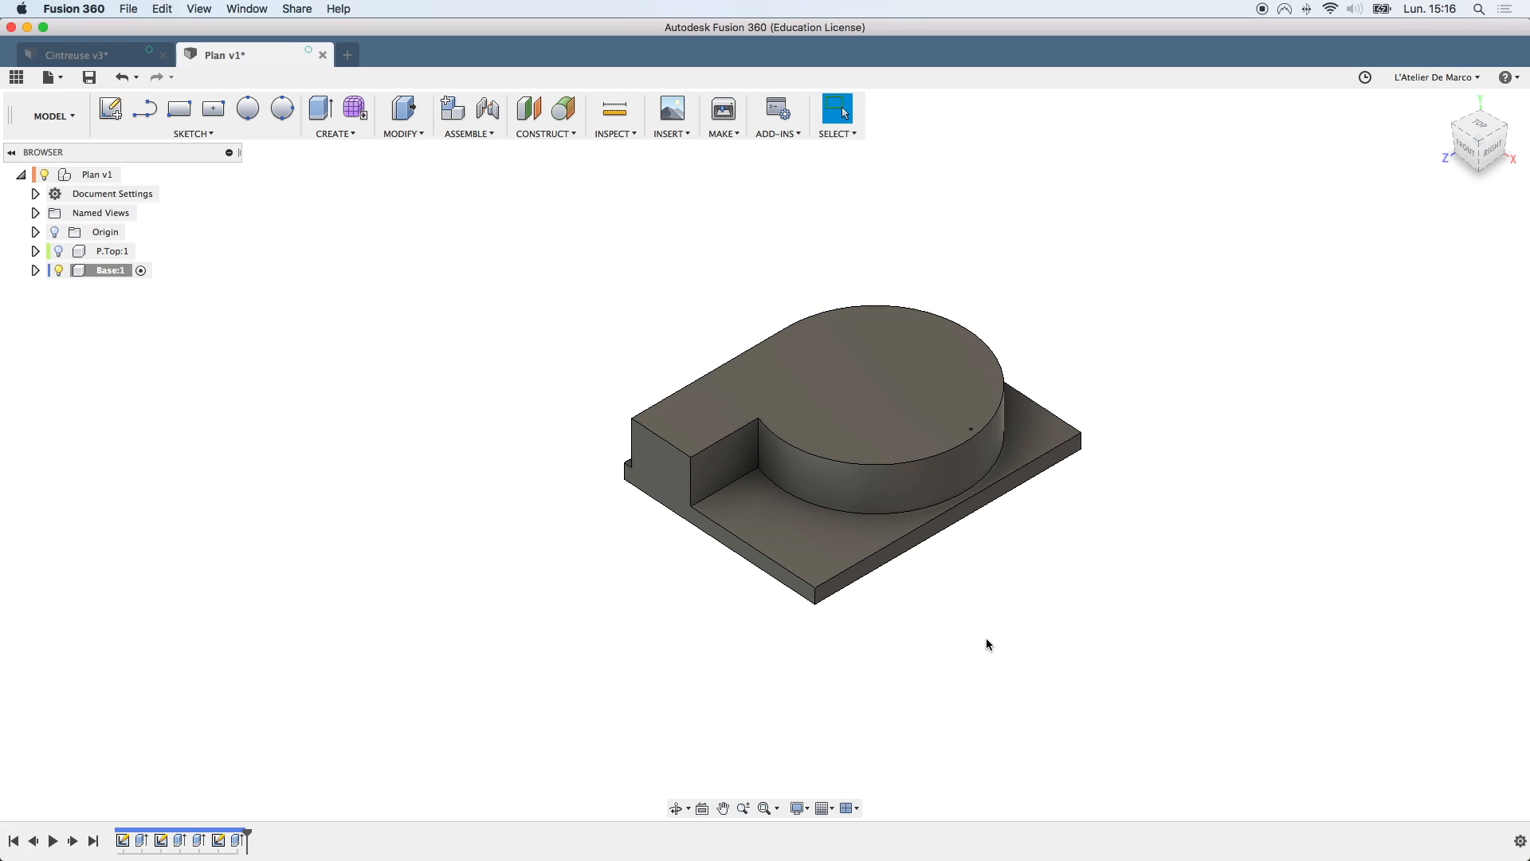
# Show the P.Top component and examine its fit on the Base with the new raised block from several angles
pyautogui.keyDown('shift'); pyautogui.scroll(10, 986, 639); pyautogui.keyUp('shift')
pyautogui.keyDown('shift'); pyautogui.scroll(-10, 986, 639); pyautogui.keyUp('shift')
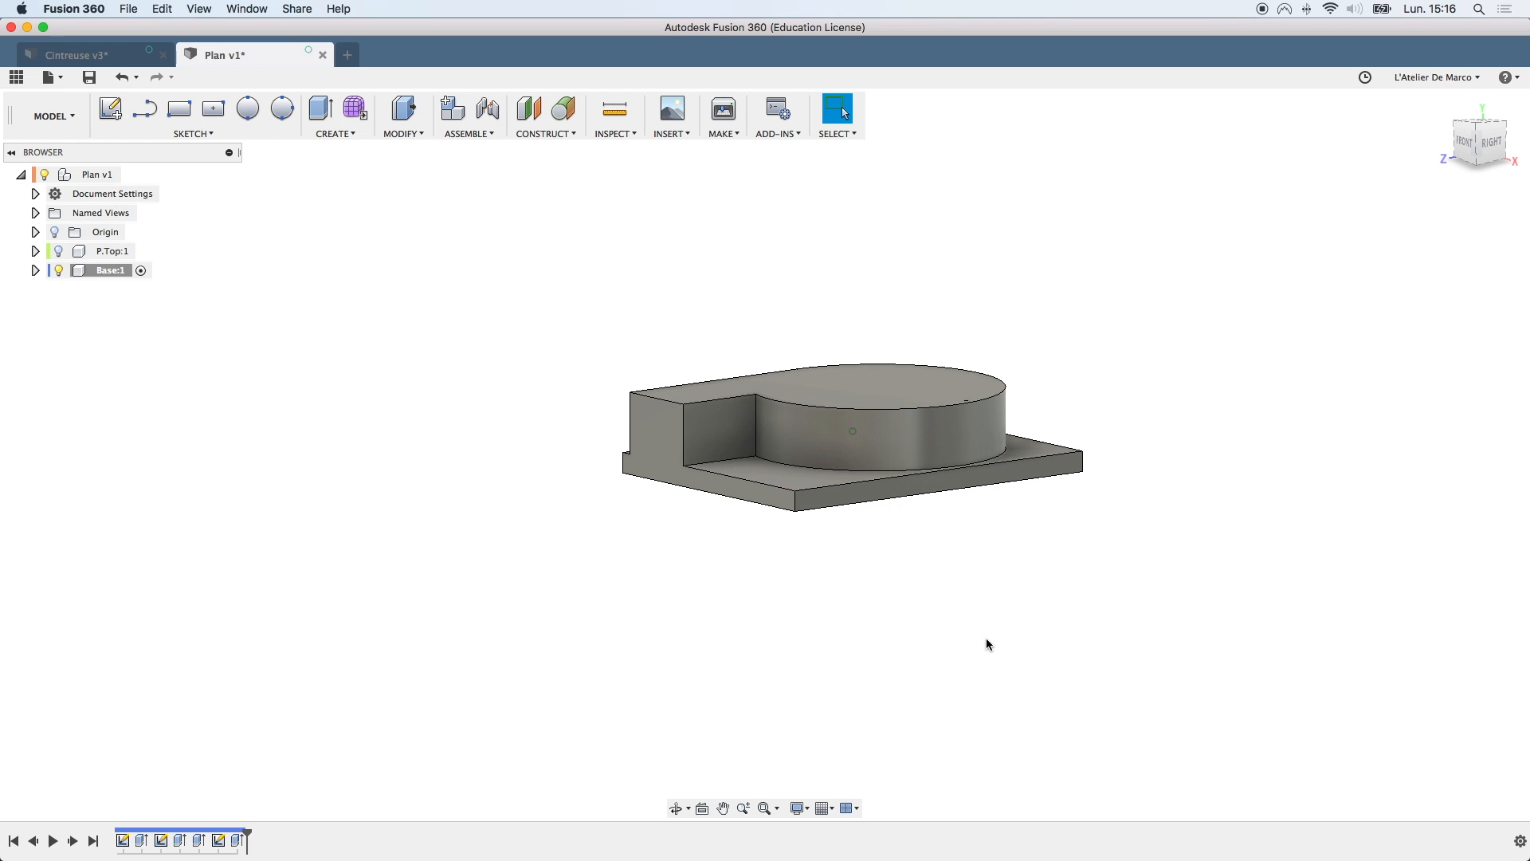
pyautogui.click(60, 252)
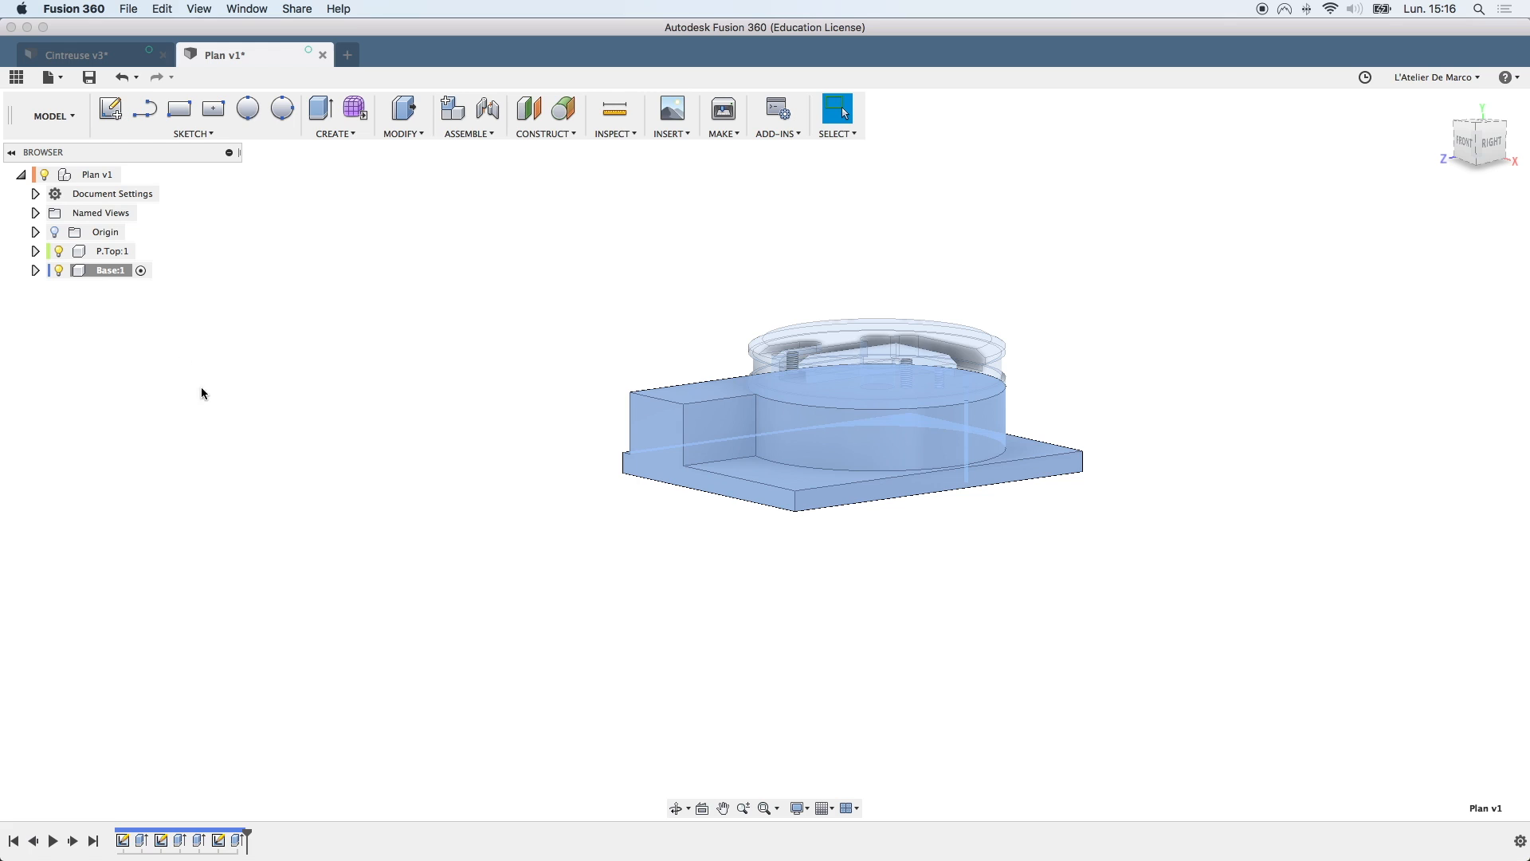
pyautogui.click(125, 251)
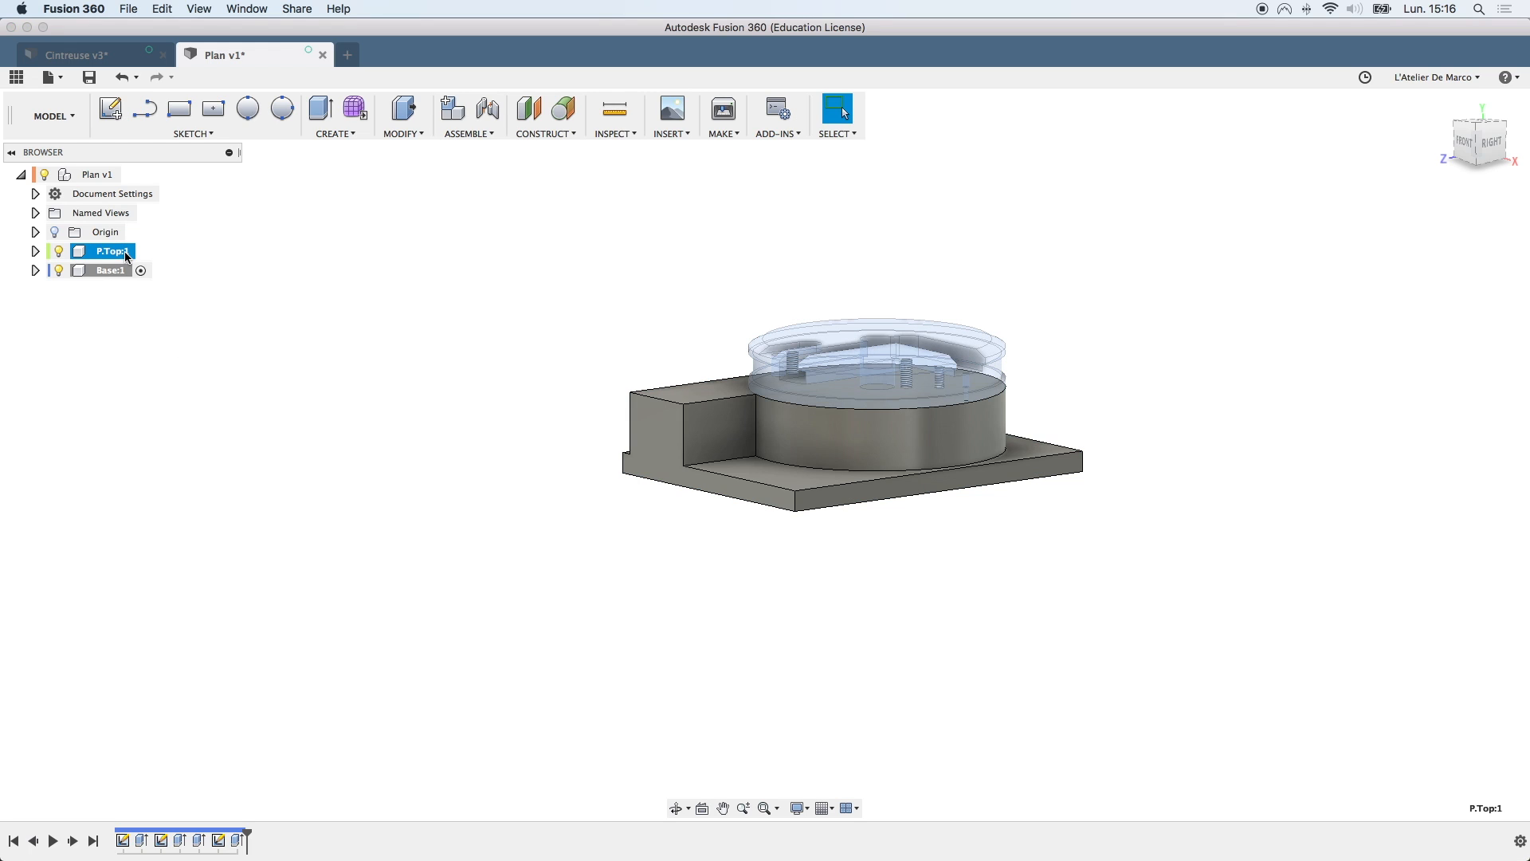
pyautogui.click(309, 467)
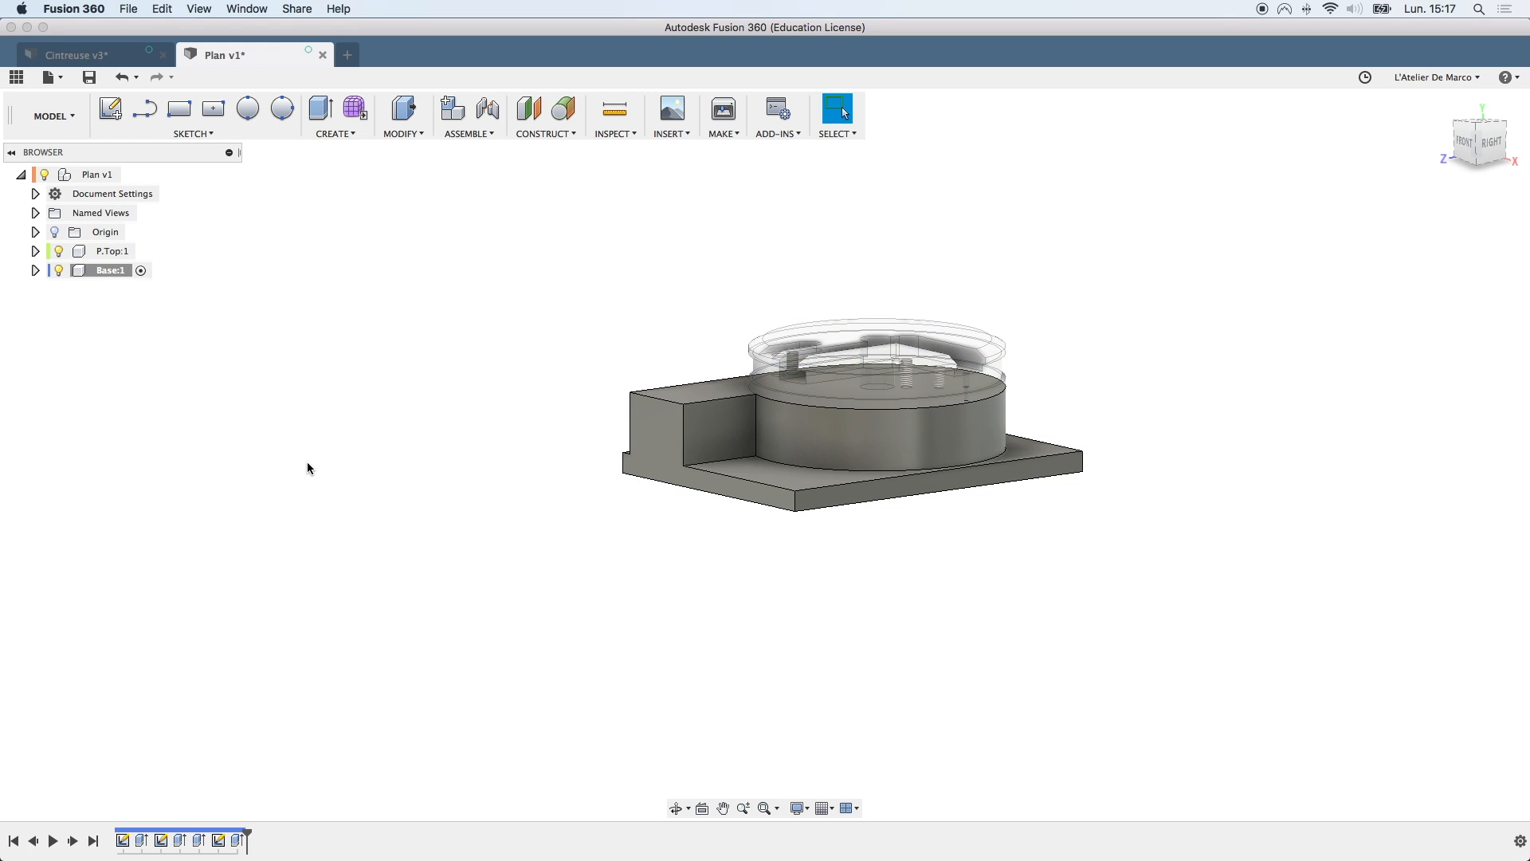
pyautogui.keyDown('shift'); pyautogui.scroll(5, 457, 508); pyautogui.keyUp('shift')
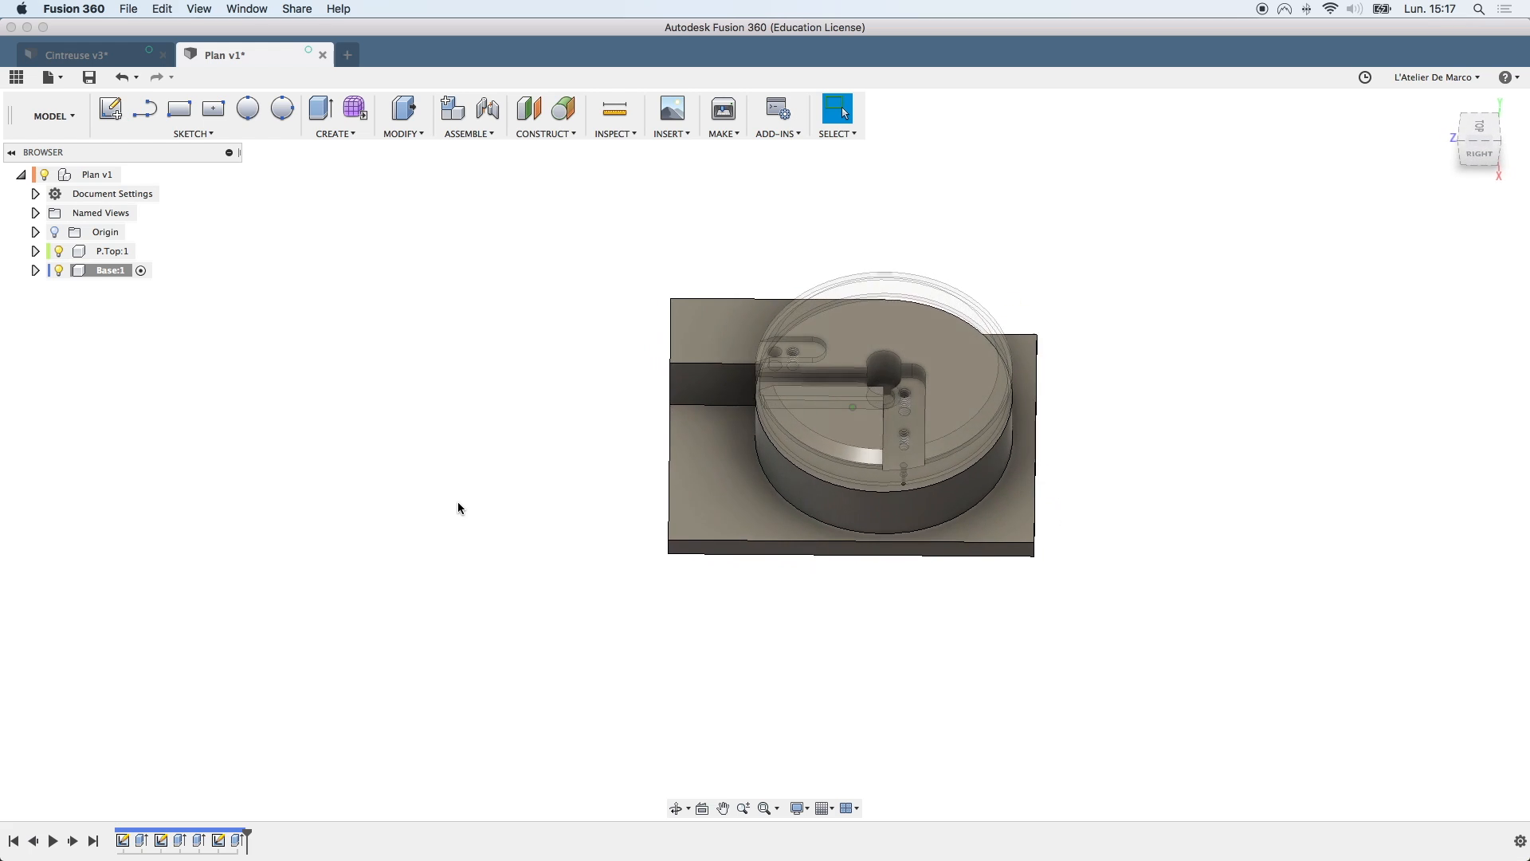
pyautogui.keyDown('shift'); pyautogui.scroll(-6, 457, 508); pyautogui.keyUp('shift')
pyautogui.keyDown('shift'); pyautogui.scroll(2, 457, 509); pyautogui.keyUp('shift')
pyautogui.keyDown('shift'); pyautogui.scroll(4, 458, 507); pyautogui.keyUp('shift')
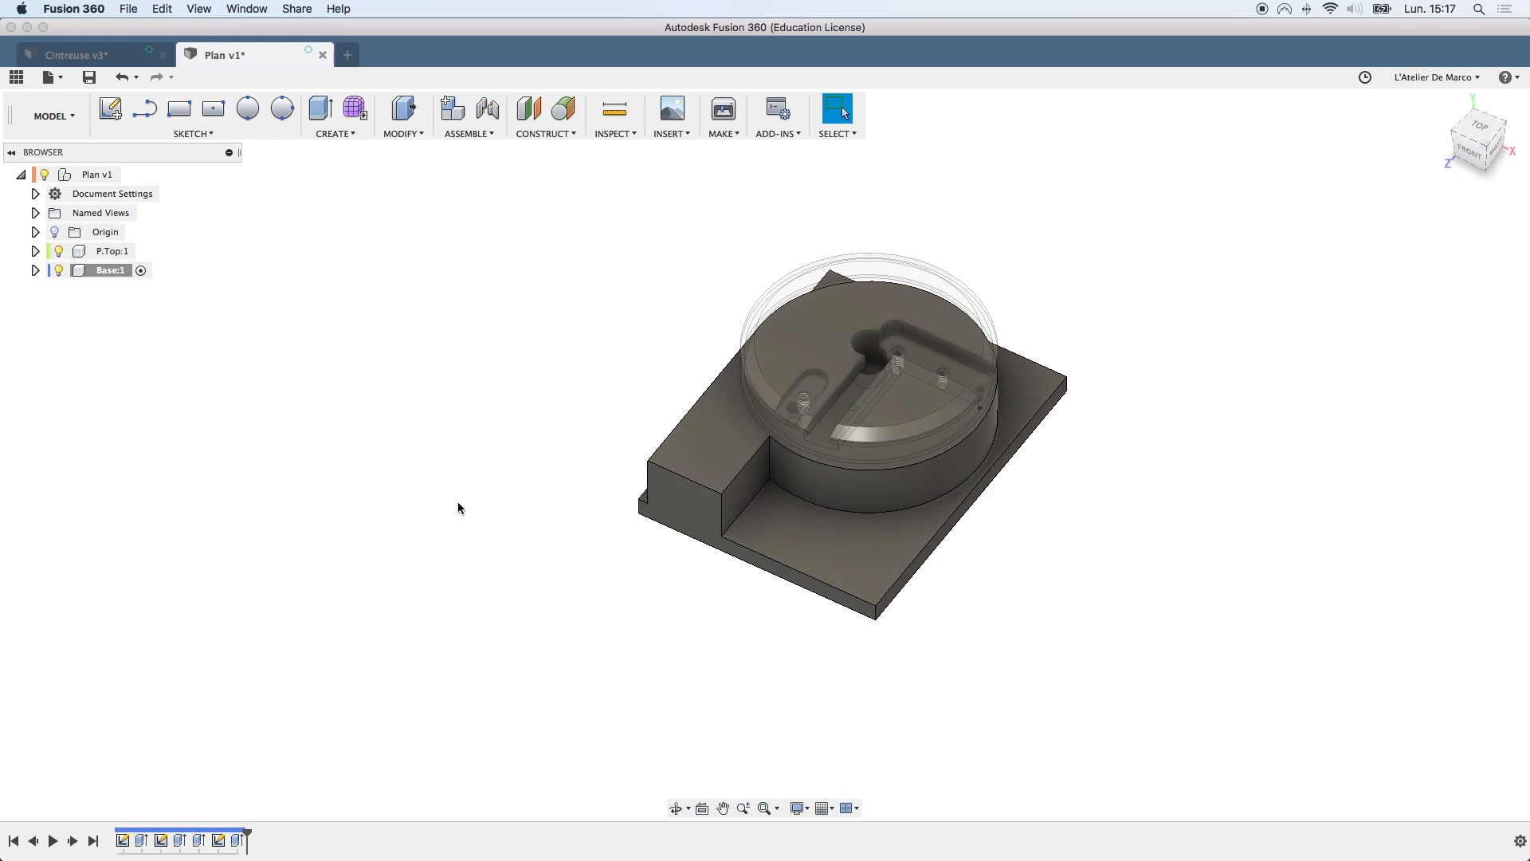
pyautogui.keyDown('shift'); pyautogui.scroll(-3, 458, 508); pyautogui.keyUp('shift')
pyautogui.keyDown('shift'); pyautogui.scroll(-3, 457, 508); pyautogui.keyUp('shift')
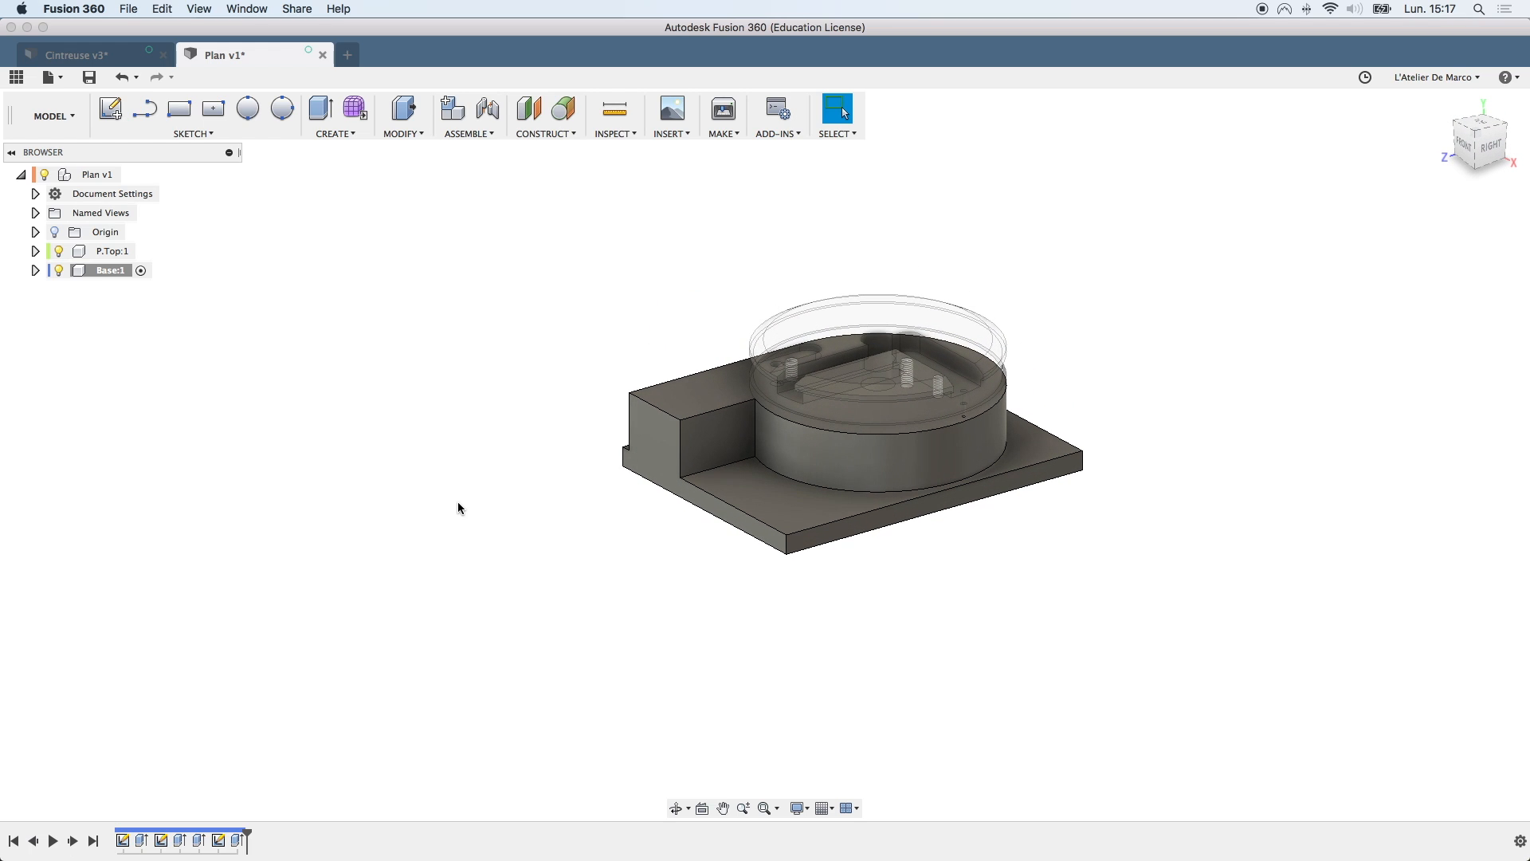
# Switch to Safari to examine the side arm in the Gressel HB20 photo, and return to Fusion 360 to compare the model
pyautogui.press('super+Tab')
pyautogui.press('super+Tab')
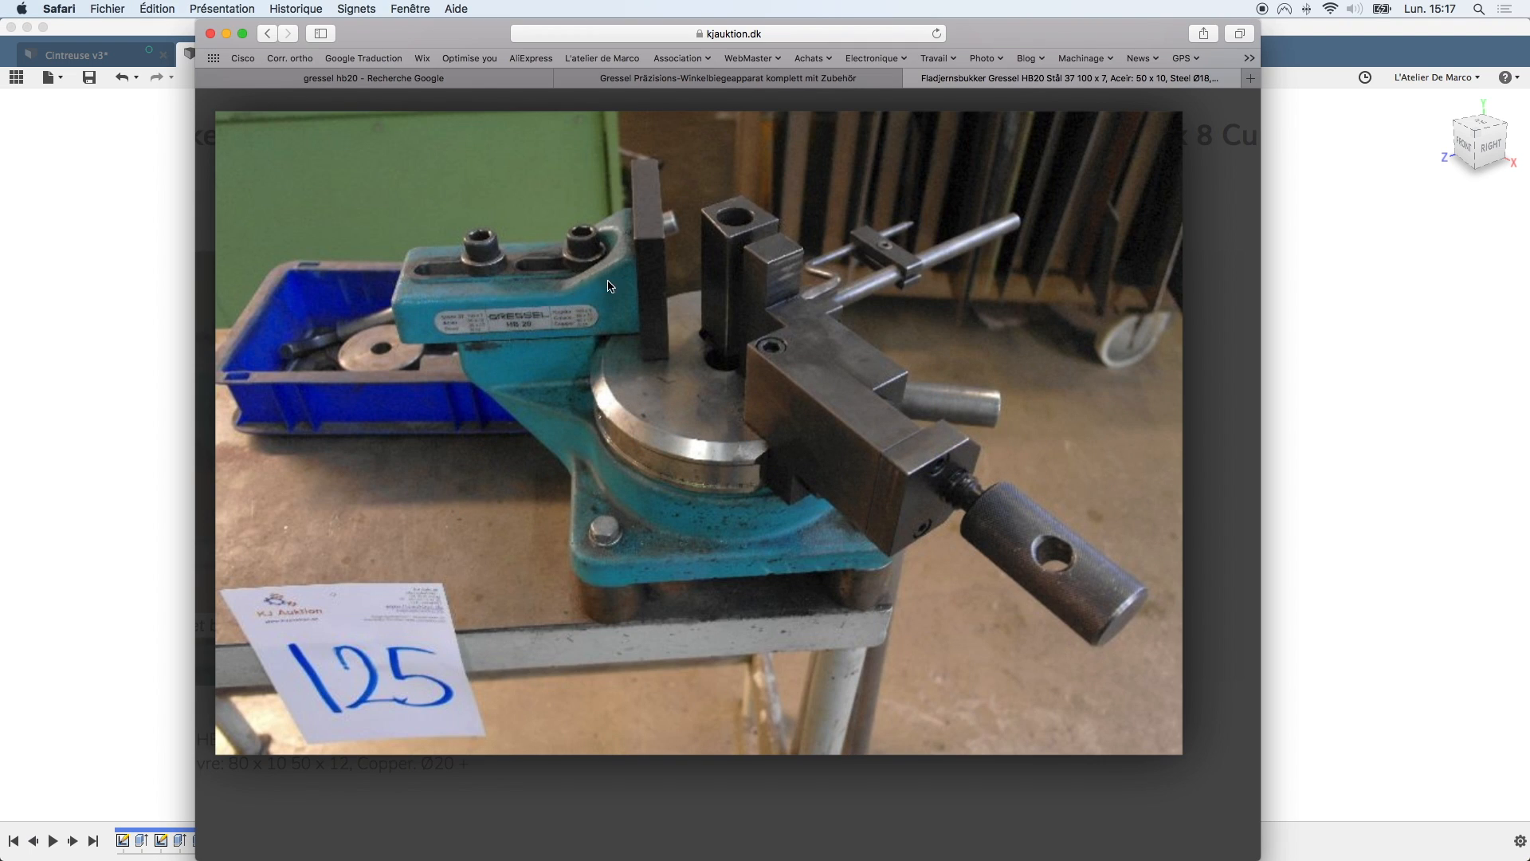
pyautogui.press('super+Tab')
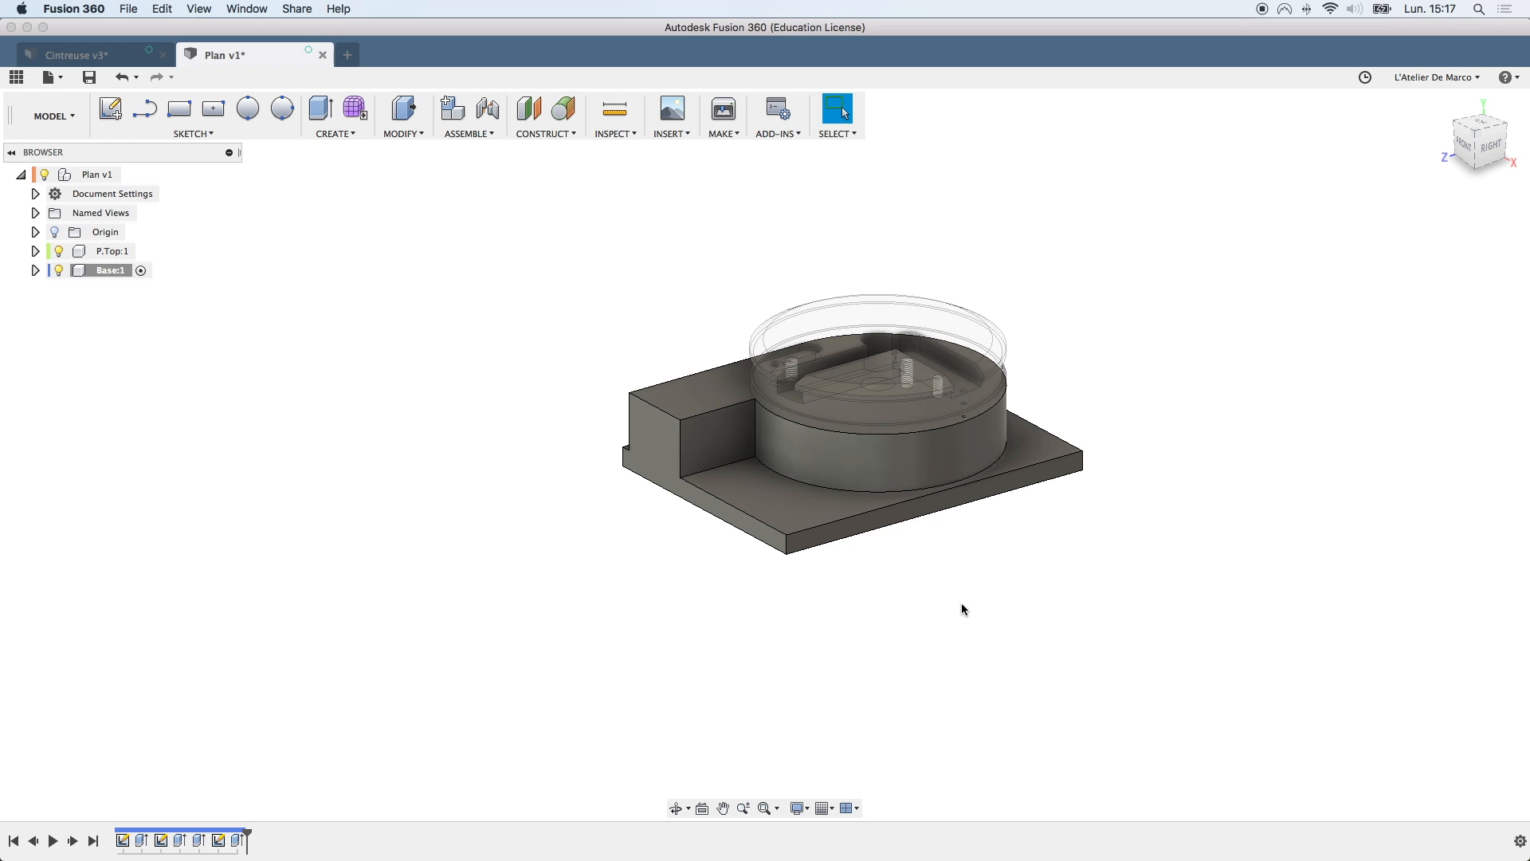
pyautogui.keyDown('shift'); pyautogui.scroll(10, 961, 602); pyautogui.keyUp('shift')
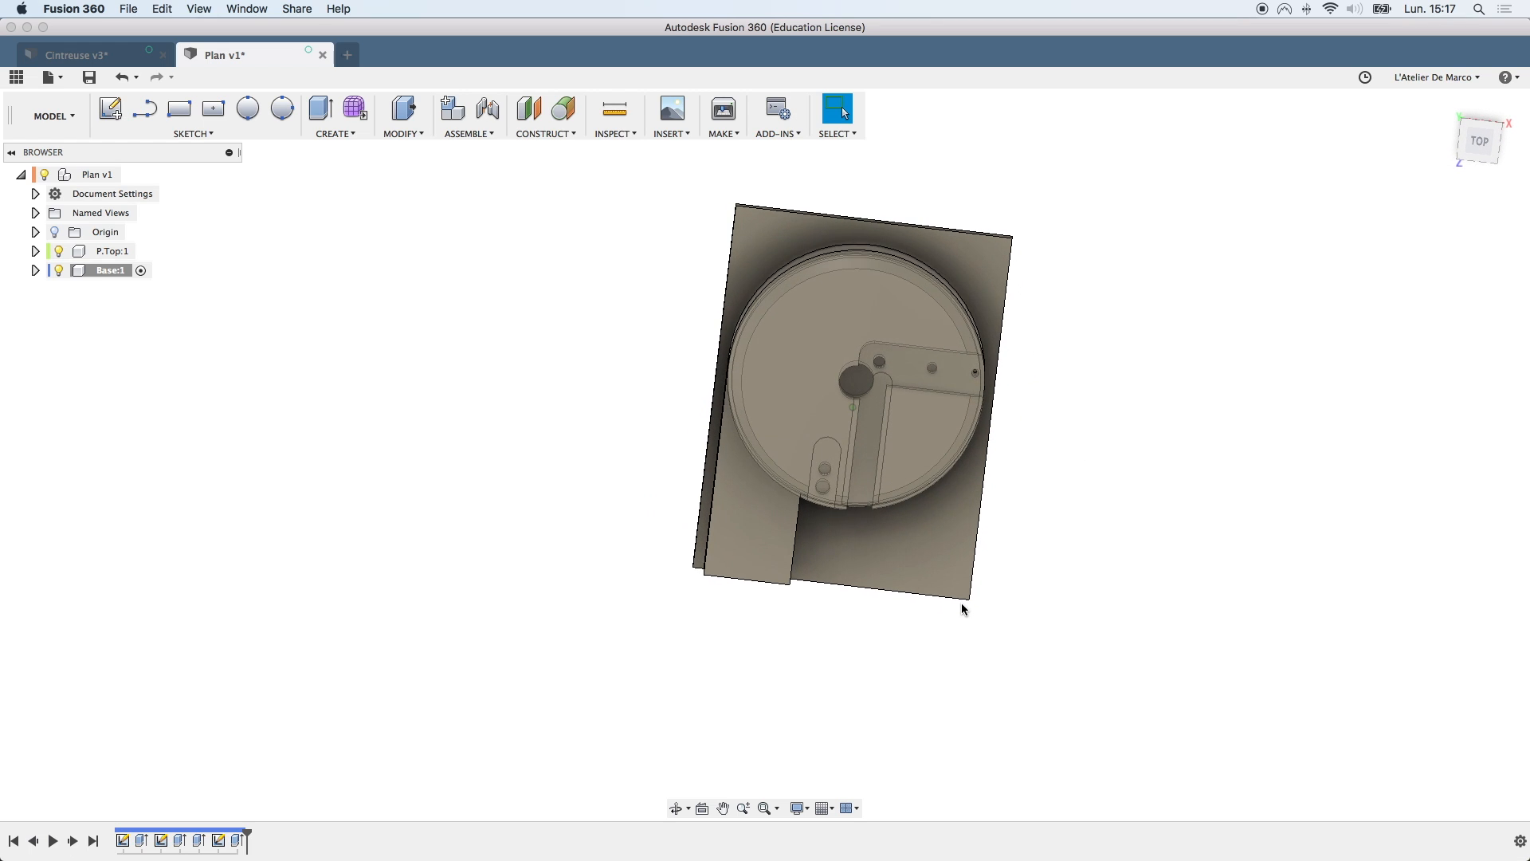
pyautogui.keyDown('shift'); pyautogui.scroll(-10, 961, 602); pyautogui.keyUp('shift')
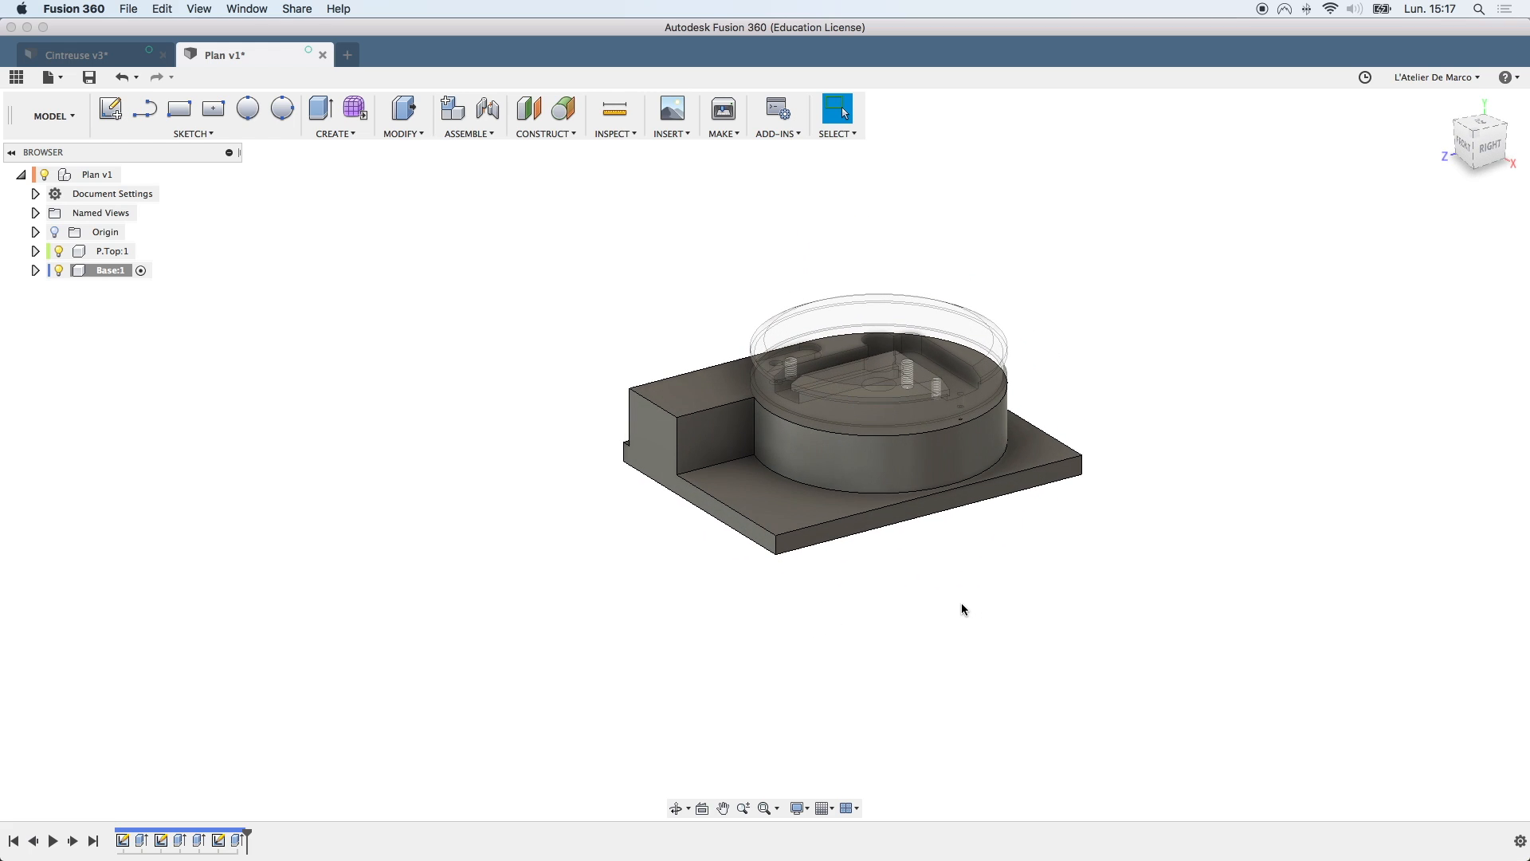